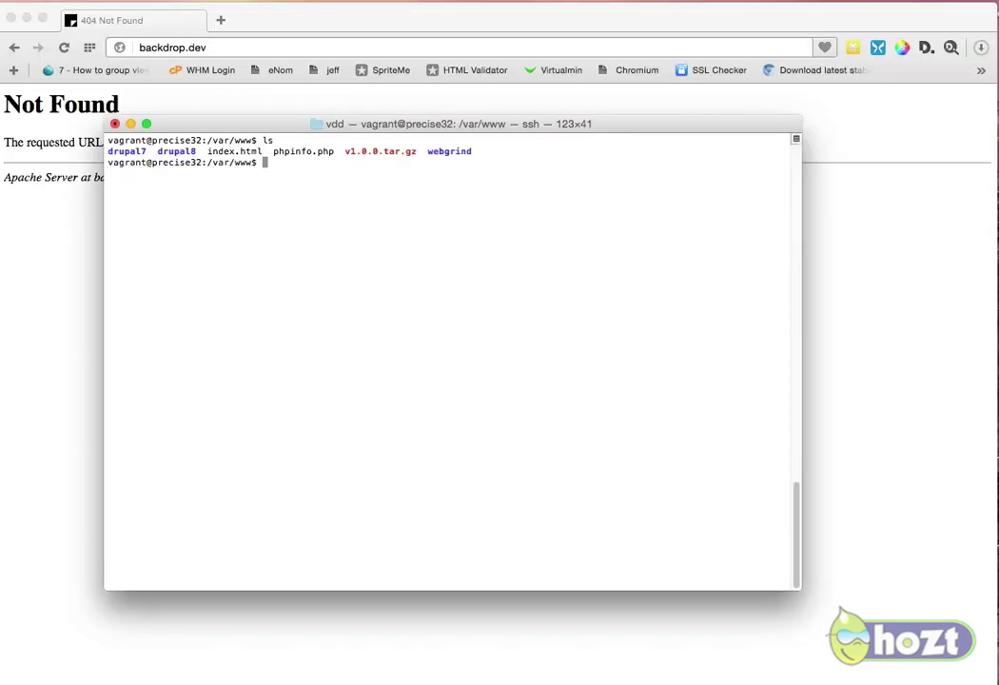
Step: Extract the Backdrop archive v1.0.0.tar.gz in /var/www with tar -xzvf
type("tar -xzvf v1")
key("Tab")
key("Return")
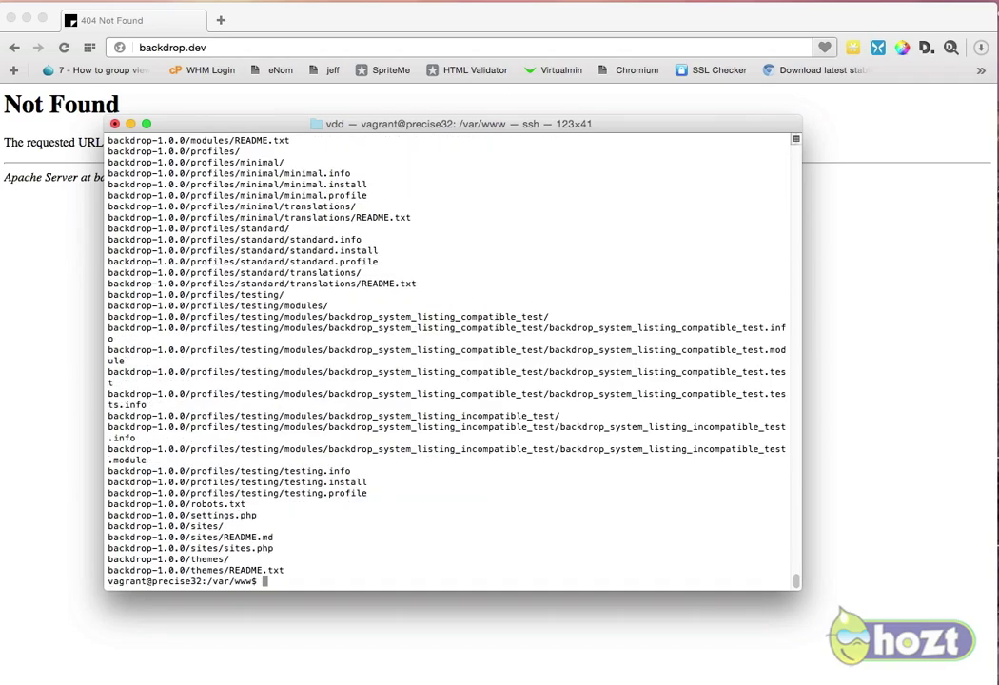
Step: Rename the backdrop-1.0.0 folder to backdrop and list /var/www to confirm
type("mv ba")
key("Tab")
type("b")
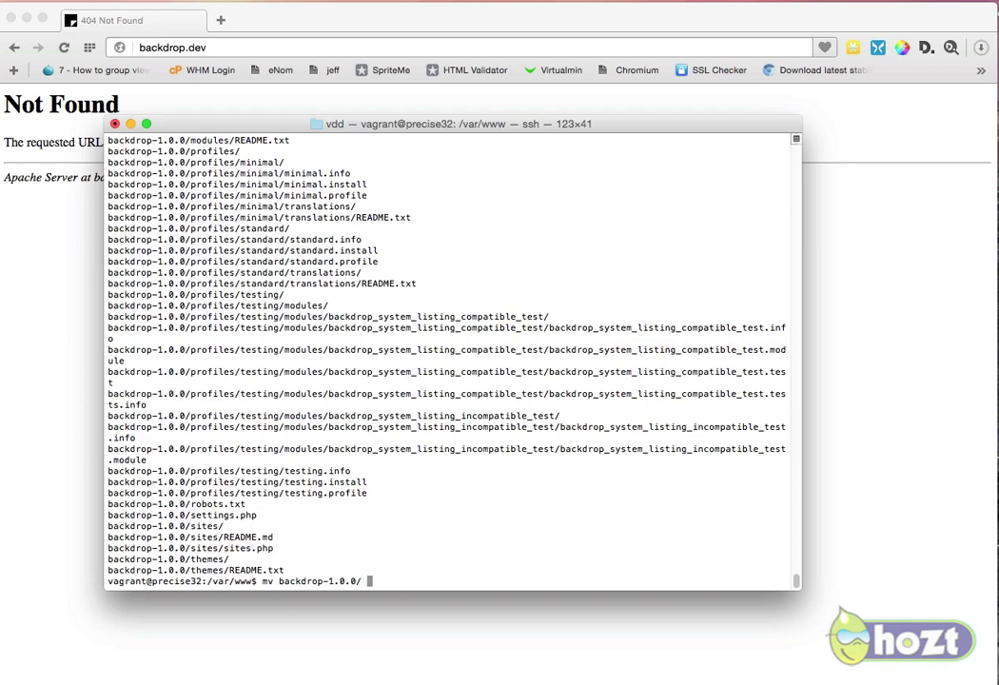
type("ackdrop")
key("Return")
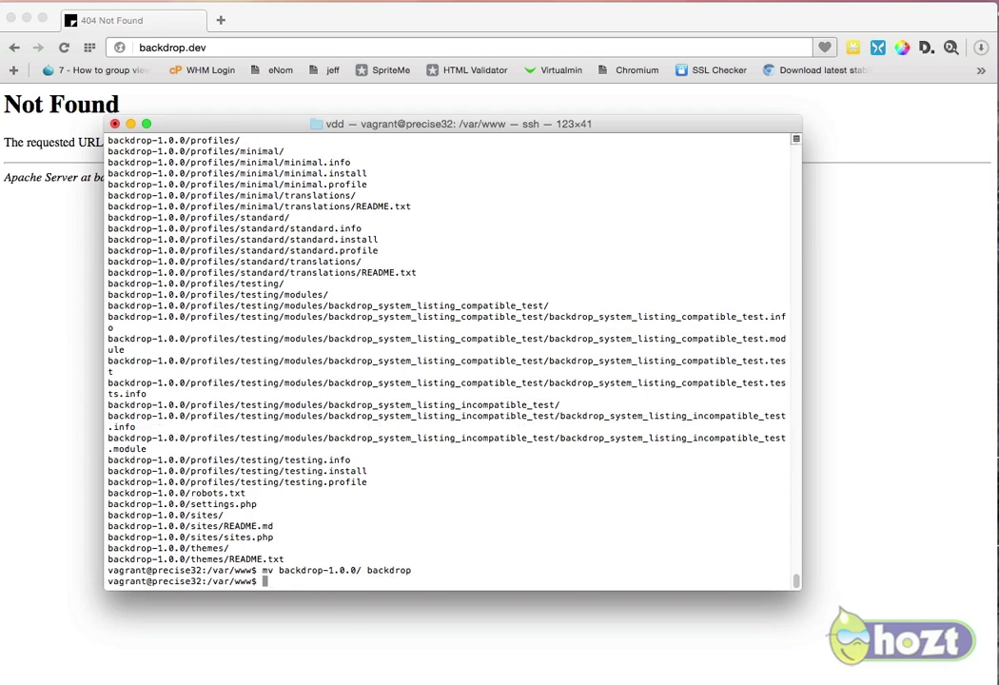
type("ls")
key("Return")
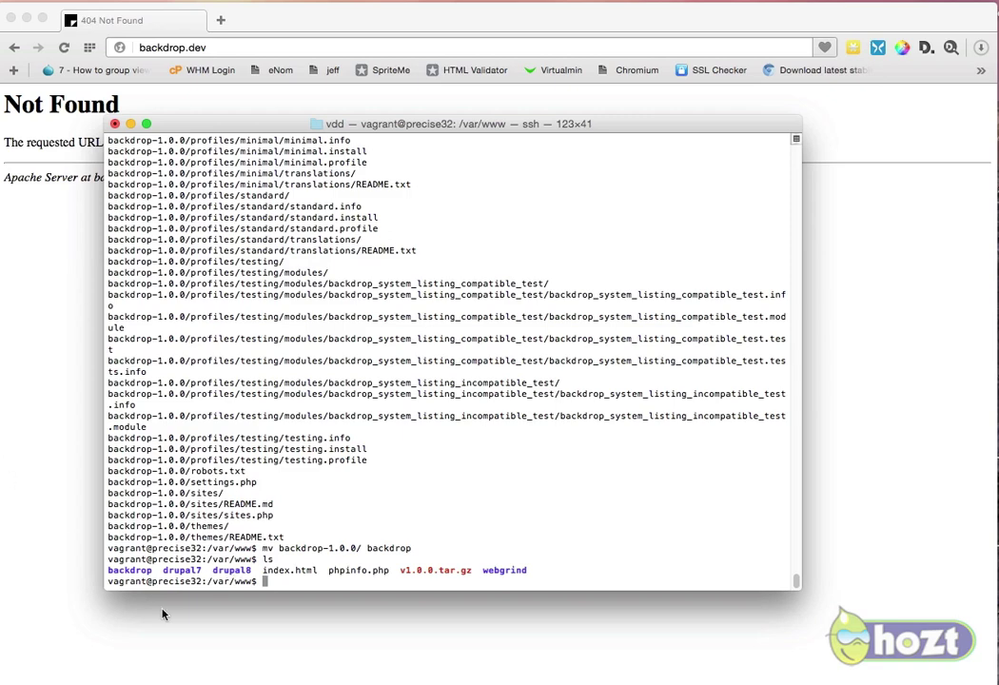
left_click(57, 338)
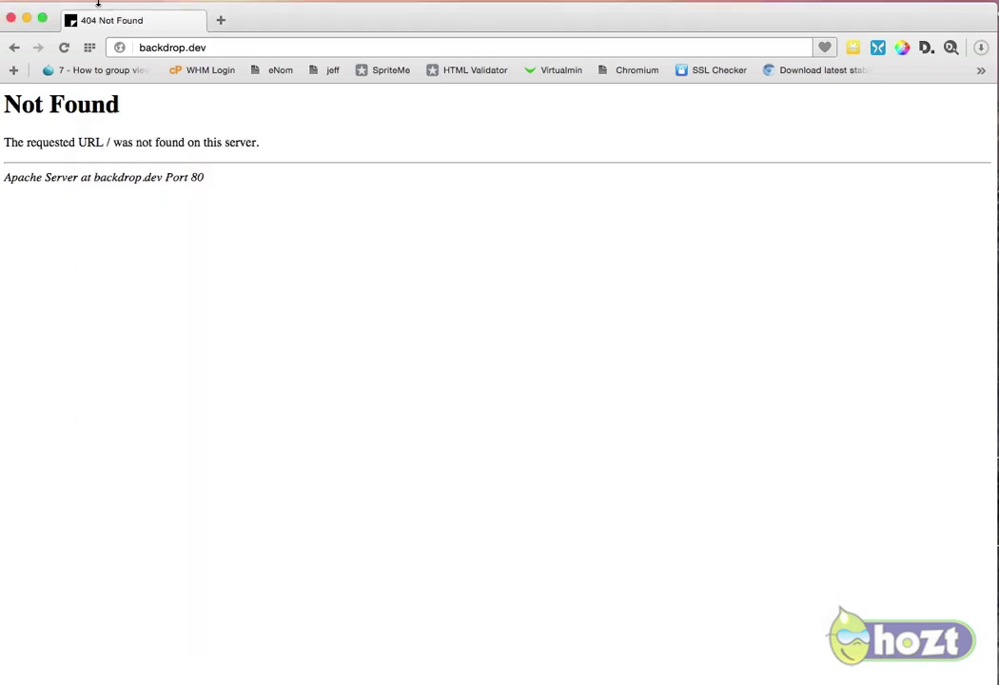
Step: Run the installer in English with database 'backdrop', user 'drupaal' and its password
left_click(64, 48)
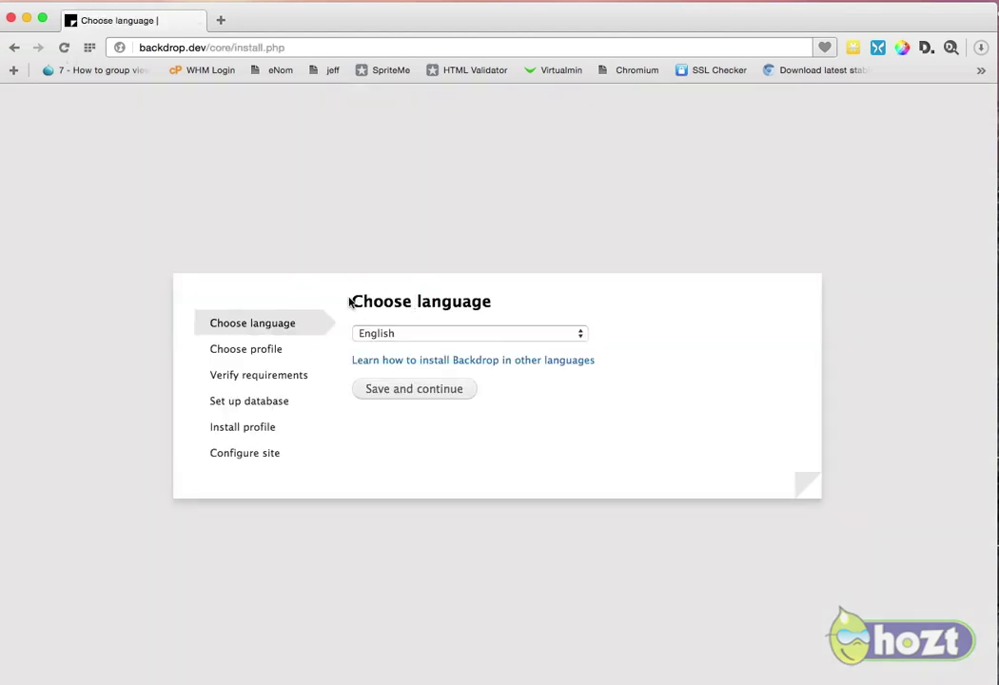
left_click(429, 399)
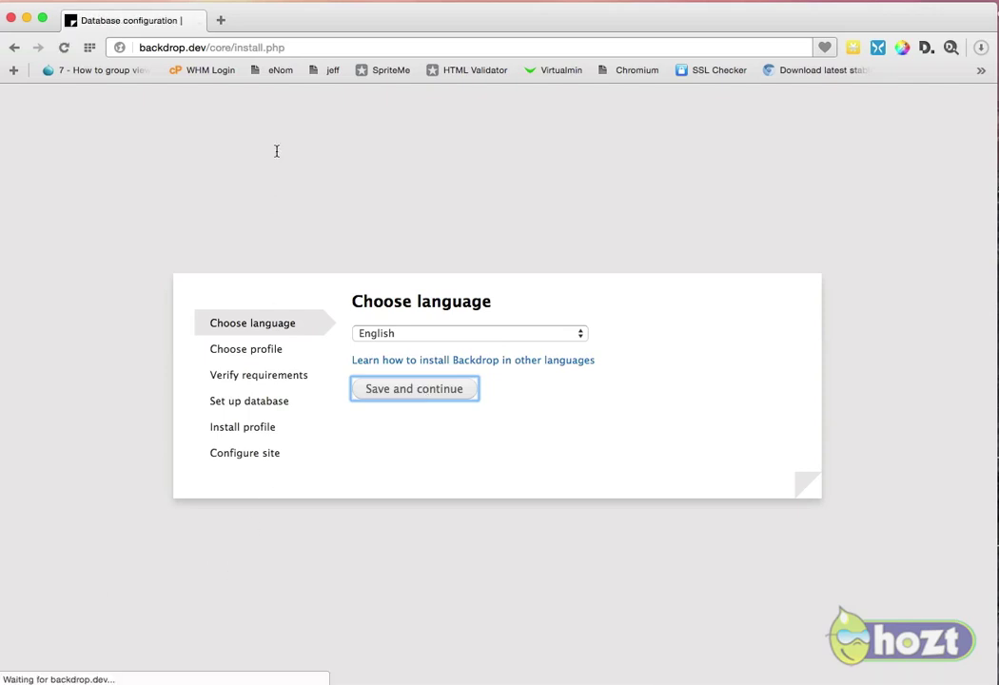
left_click(465, 329)
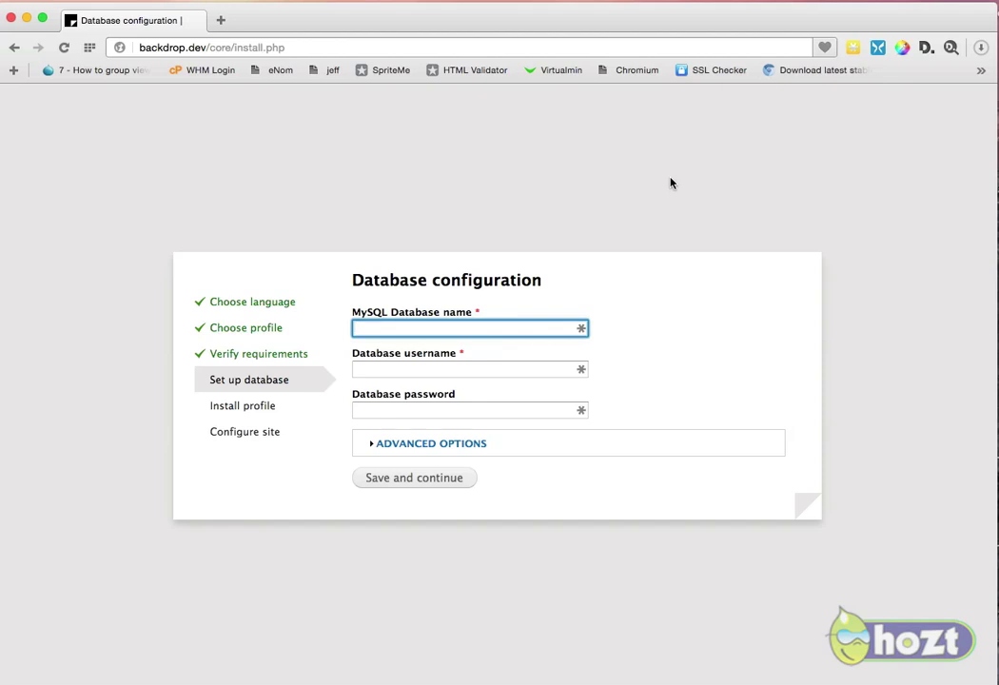
type("backdrop")
key("Tab")
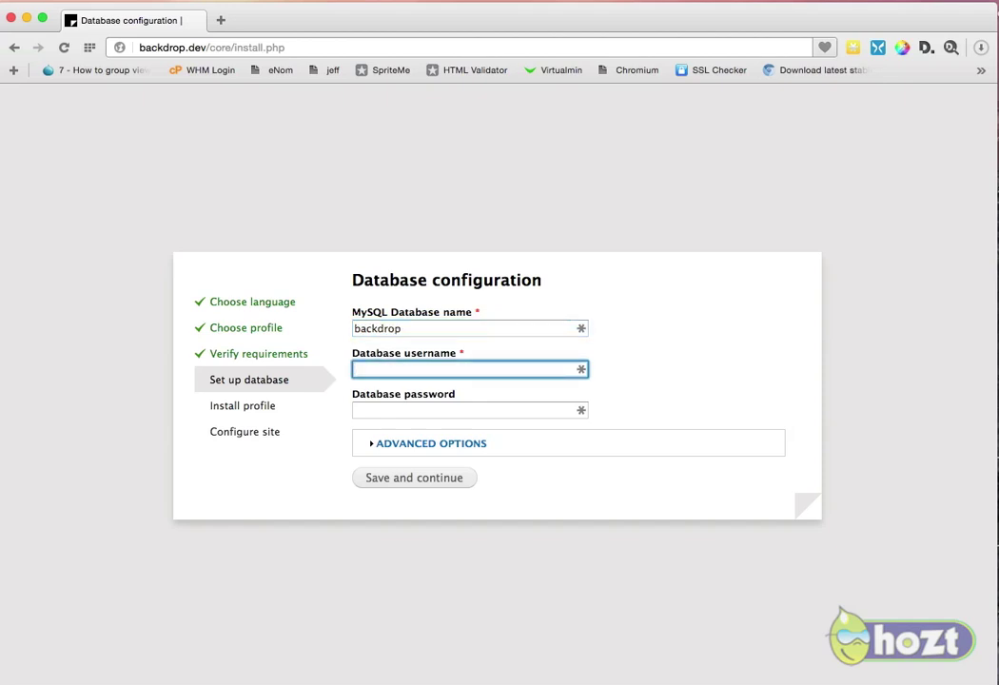
type("drupaal")
key("Tab")
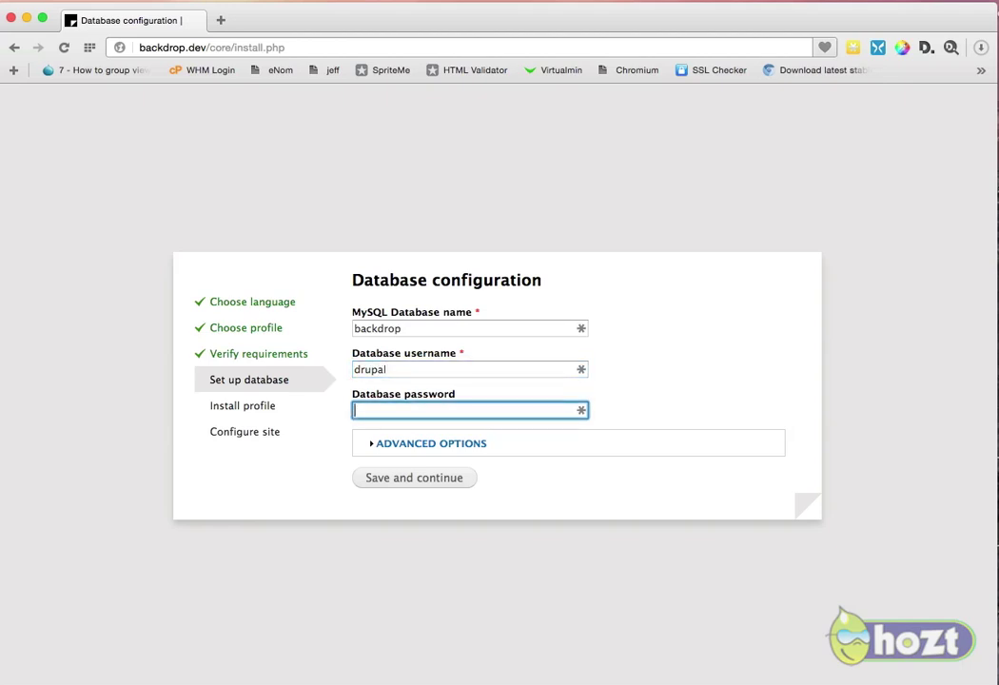
type("root")
key("Tab")
key("Tab")
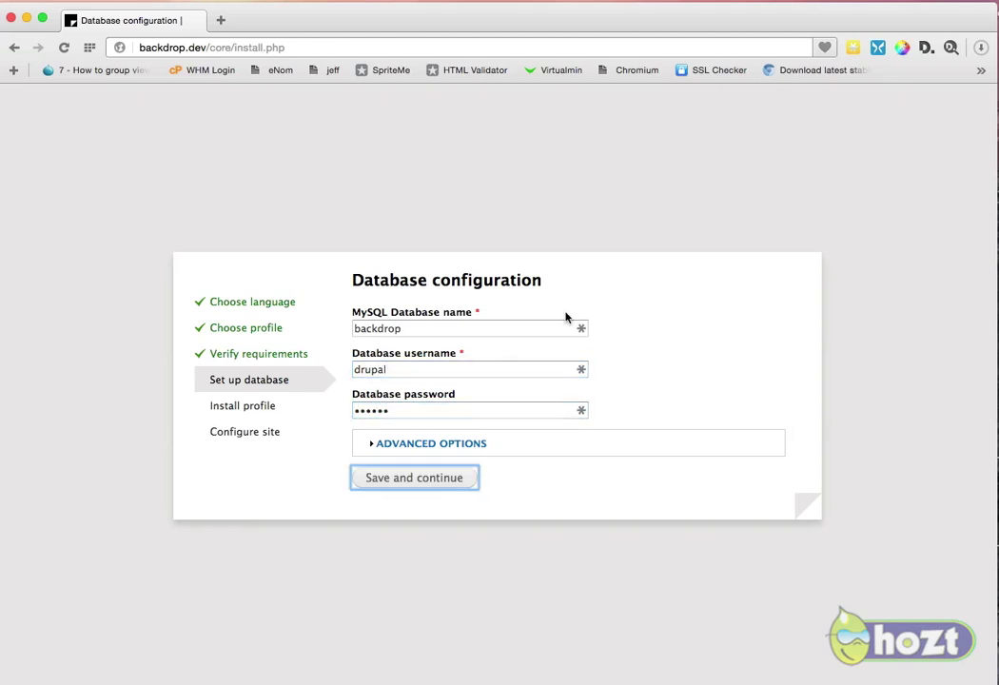
left_click(474, 447)
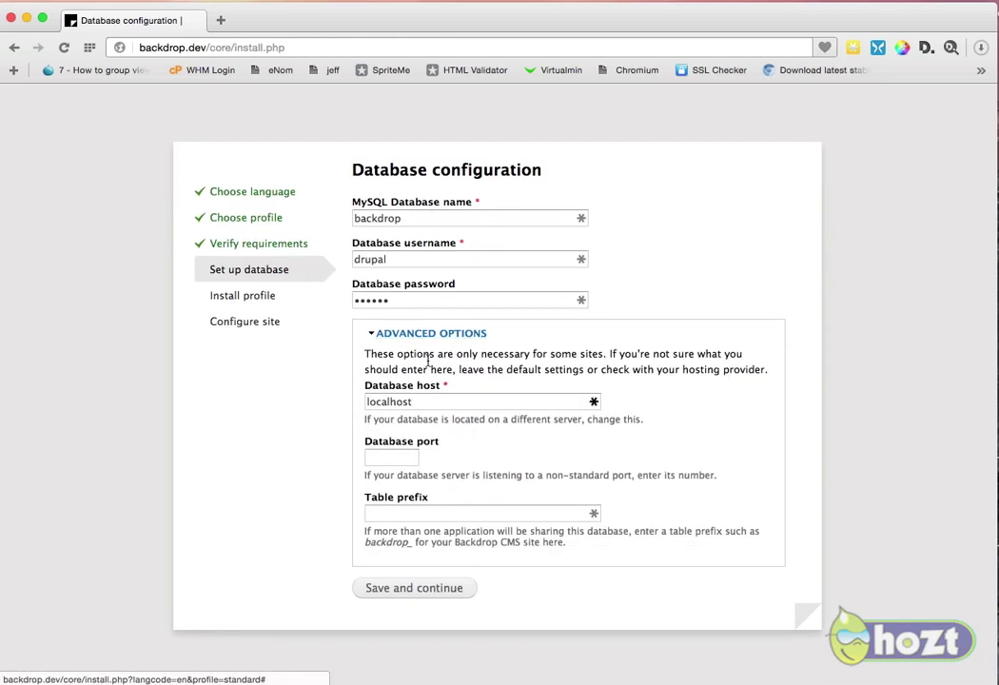
left_click(413, 593)
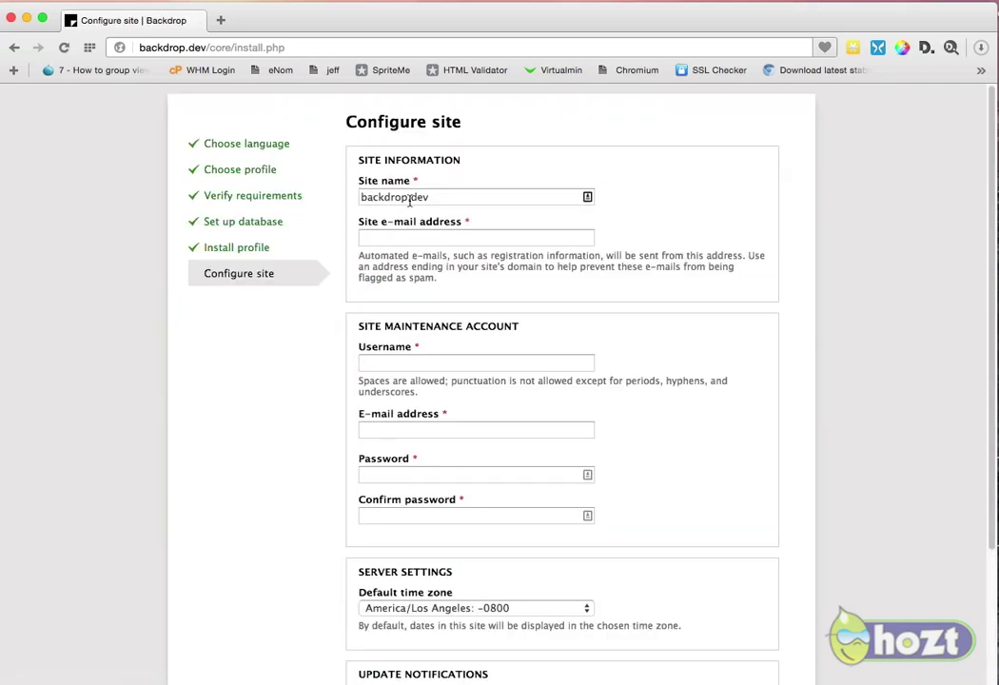
Step: Name the site 'Testing Backdrop' and enter the site e-mail address
left_click_drag(363, 197, 395, 209)
type("Testing")
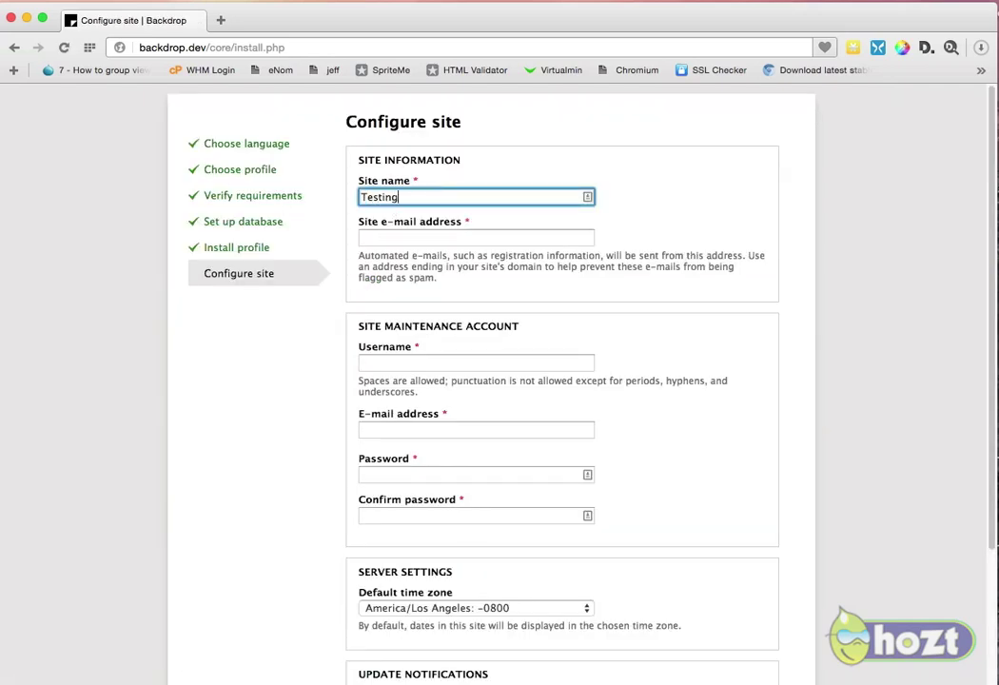
type(" Backdrop")
key("Tab")
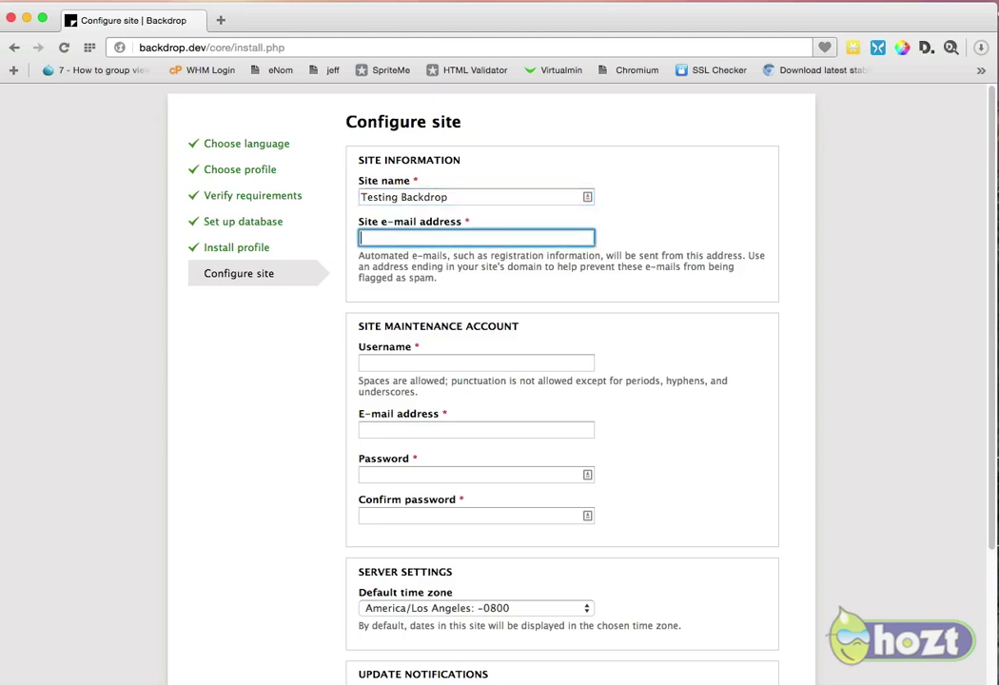
type("test@backdrop.org")
Step: Create the maintenance account with username 'backdrop' and its password
key("Tab")
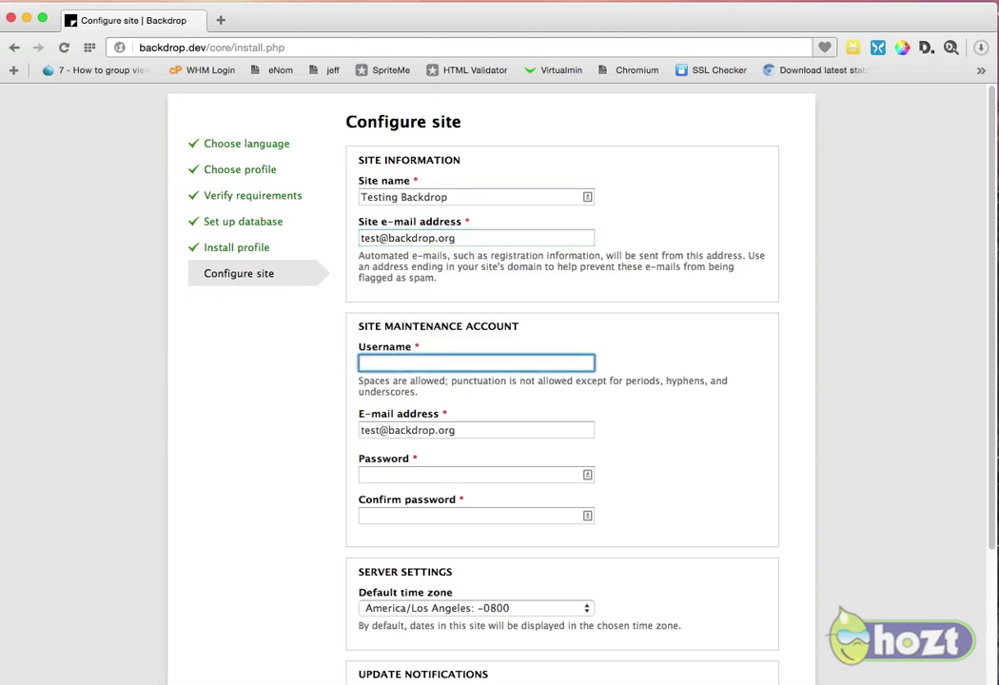
type("backdrop")
key("Tab")
key("Tab")
type("backdrop")
key("Tab")
type("backdrop")
key("Tab")
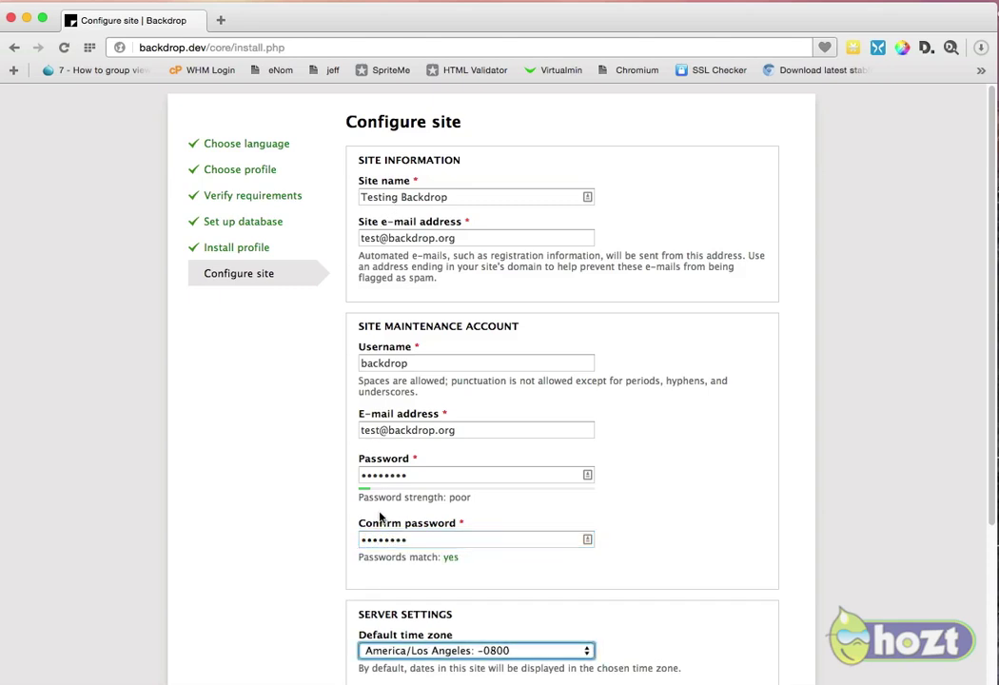
Step: Turn off e-mail update notifications and submit the site configuration
scroll(500, 520, "down", 5)
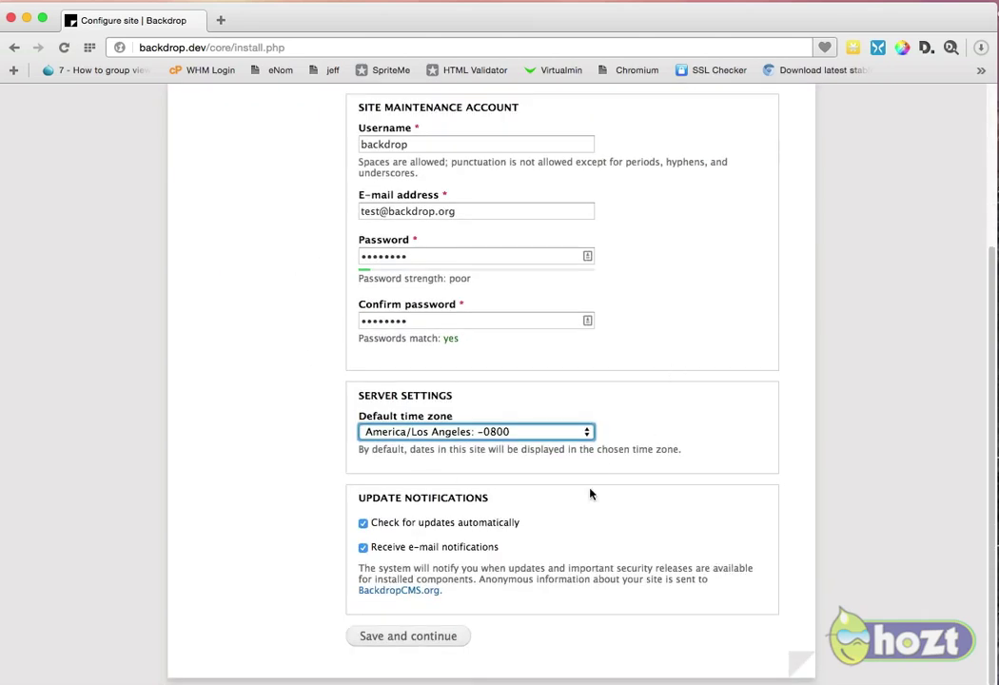
left_click(448, 547)
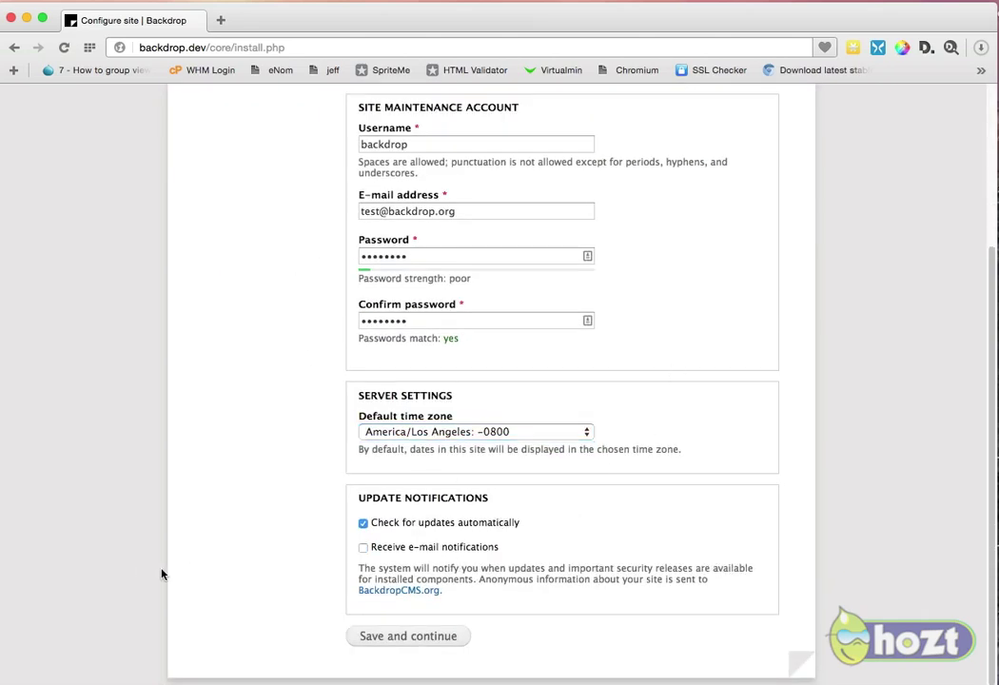
left_click(427, 643)
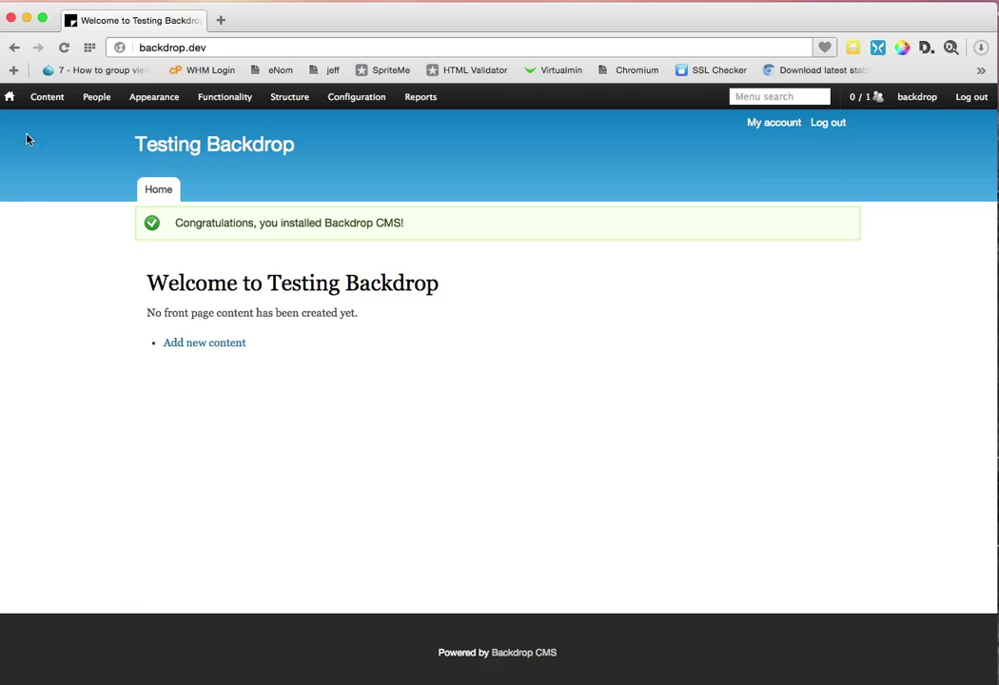
Step: Browse the admin bar menus on the new home page, ending at Content > Add content
mouse_move(379, 99)
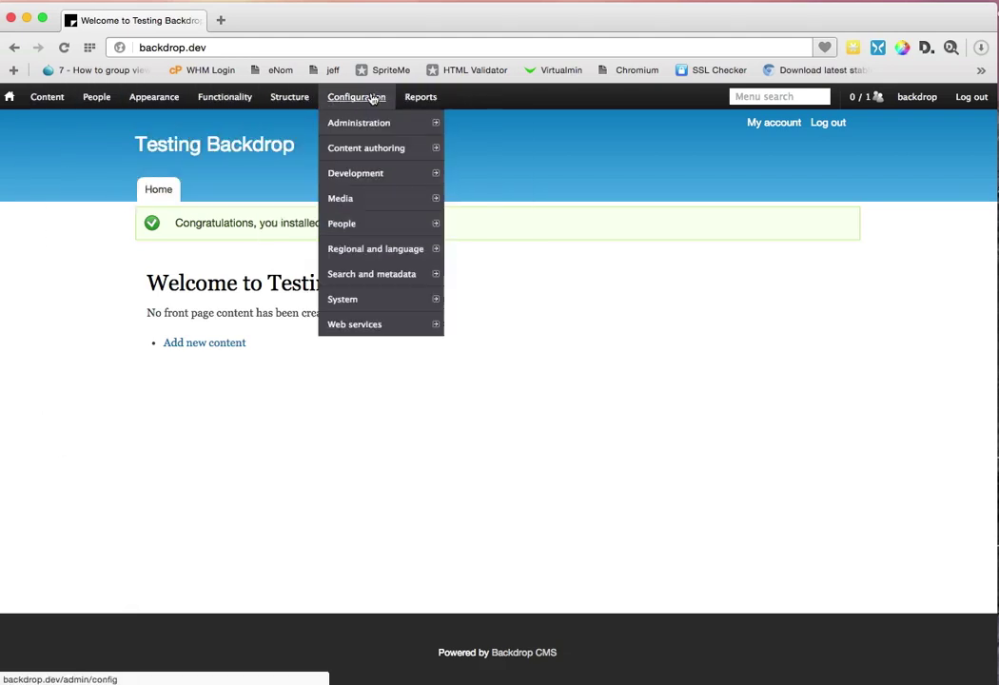
mouse_move(98, 101)
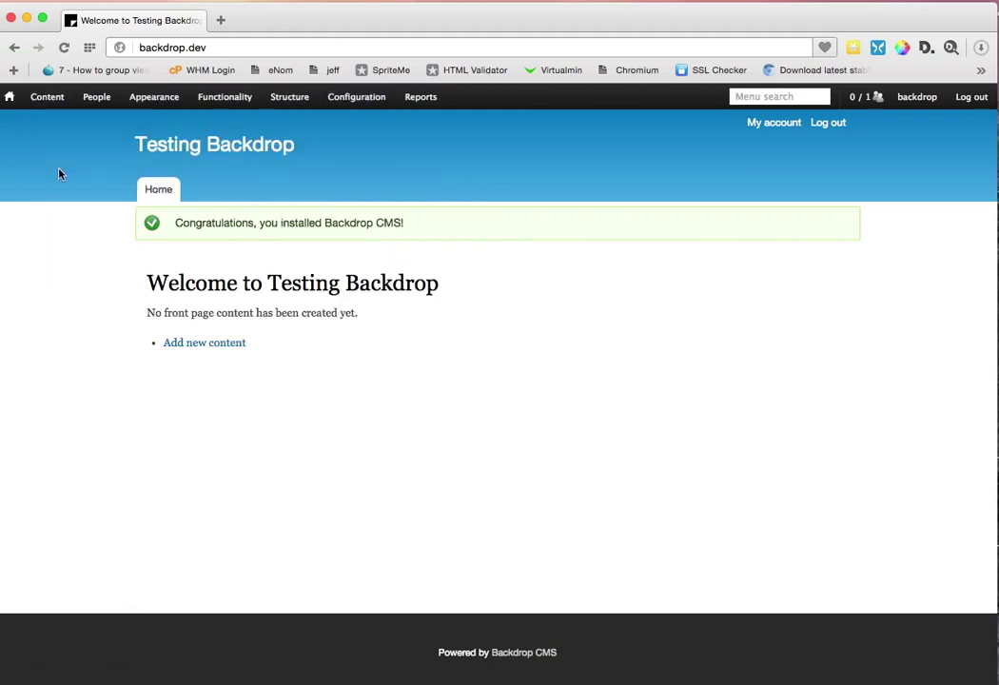
mouse_move(36, 100)
mouse_move(54, 123)
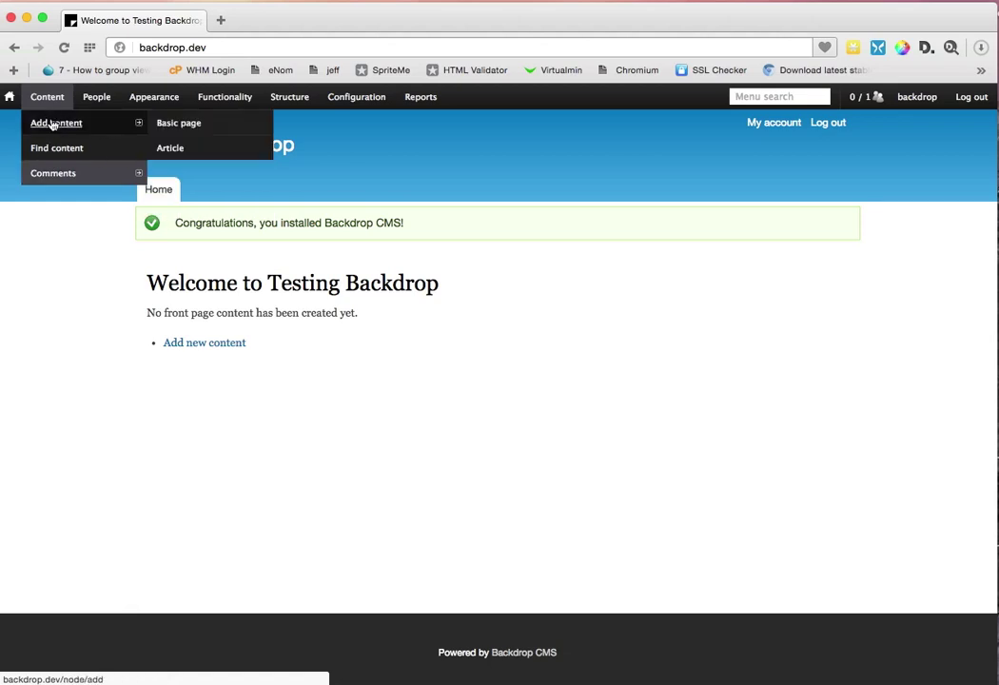
Step: Start a new Basic page titled 'Test'
left_click(159, 126)
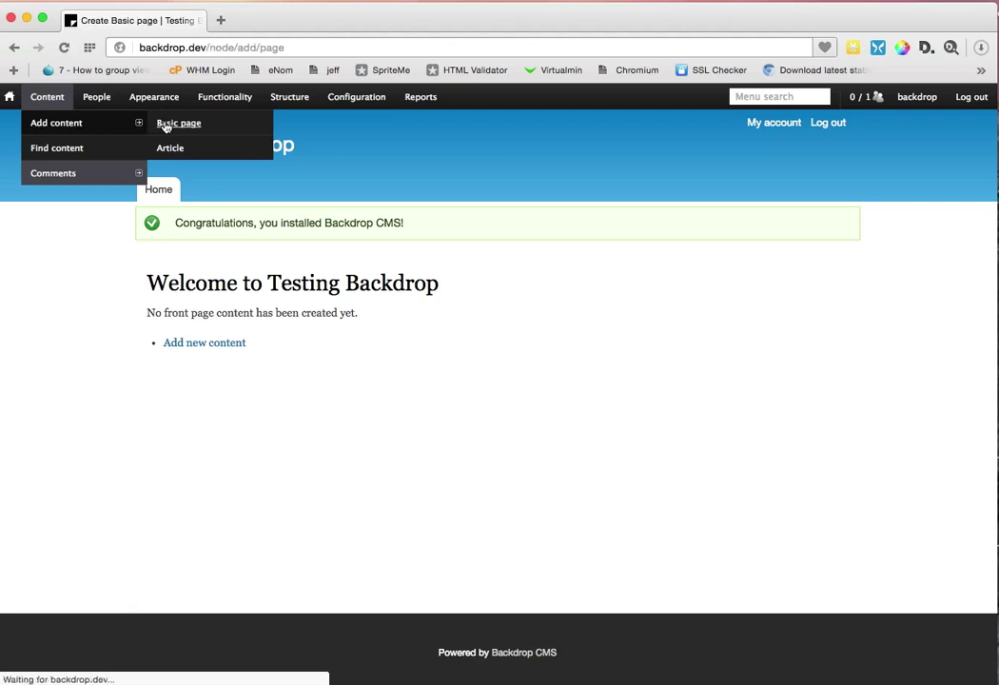
left_click(165, 206)
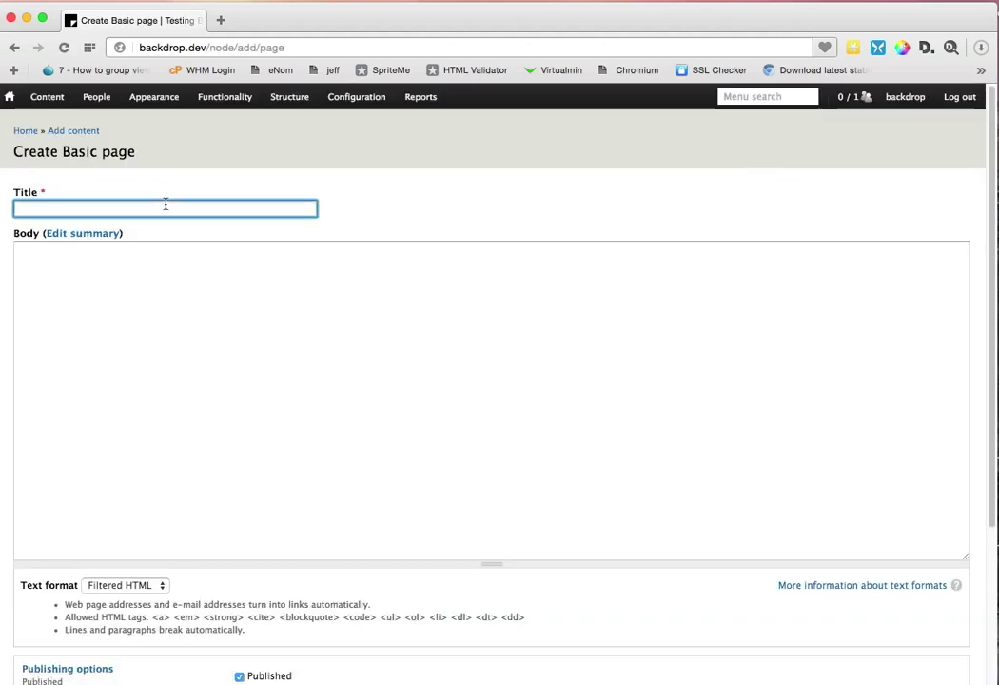
type("Test")
key("Tab")
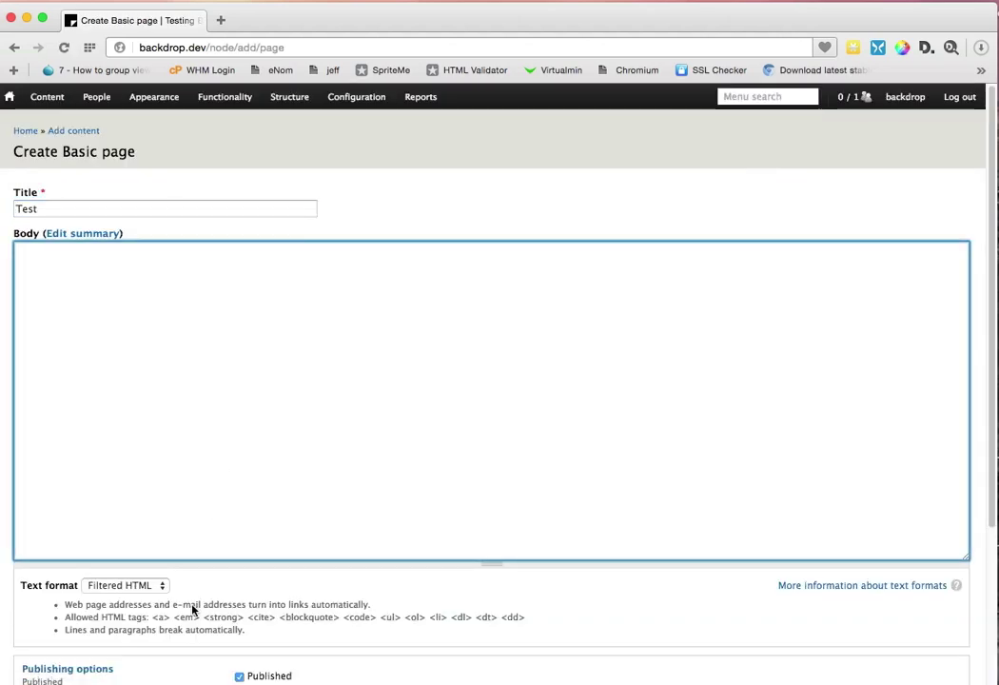
Step: Keep Filtered HTML, write the body 'Test content.' and save the page
left_click(158, 585)
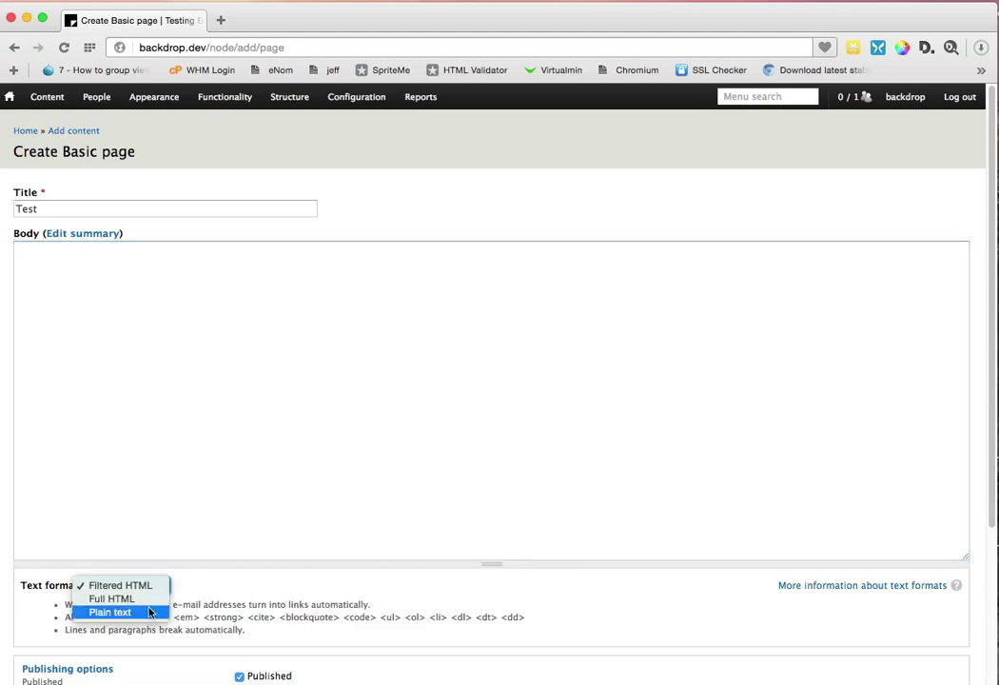
left_click(148, 507)
left_click(144, 470)
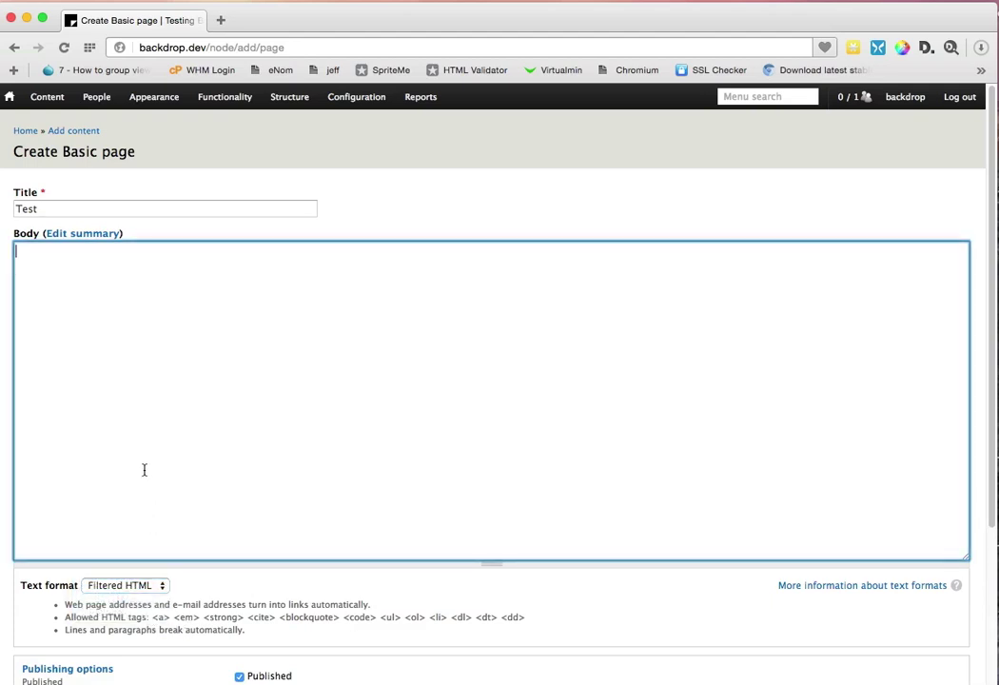
type("Test")
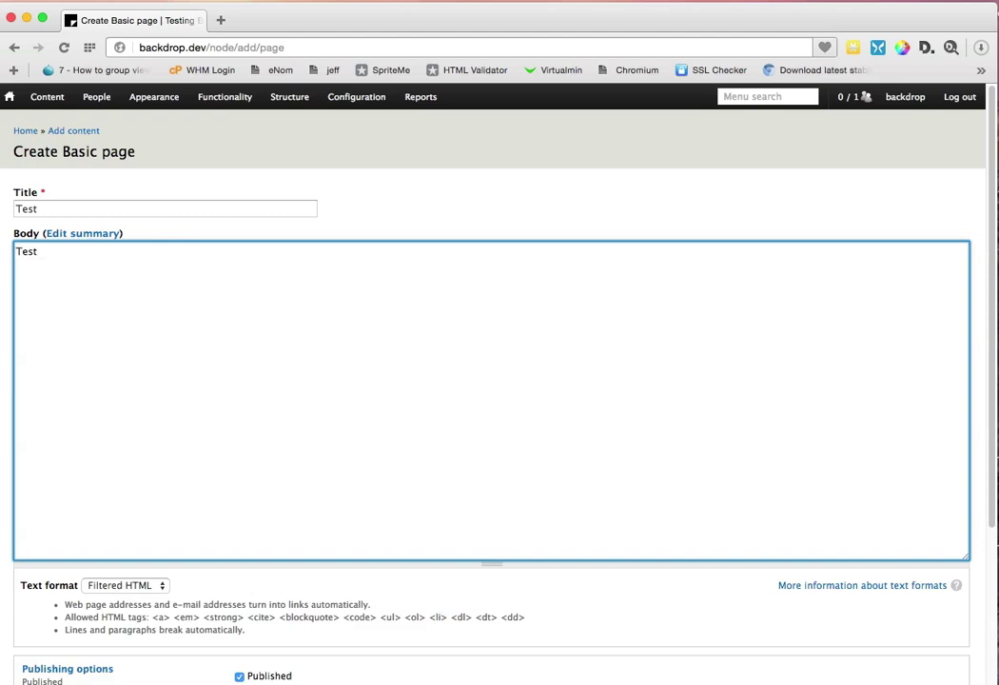
type(" con")
type("t")
key("BackSpace")
type("ntent.")
scroll(170, 530, "down", 3)
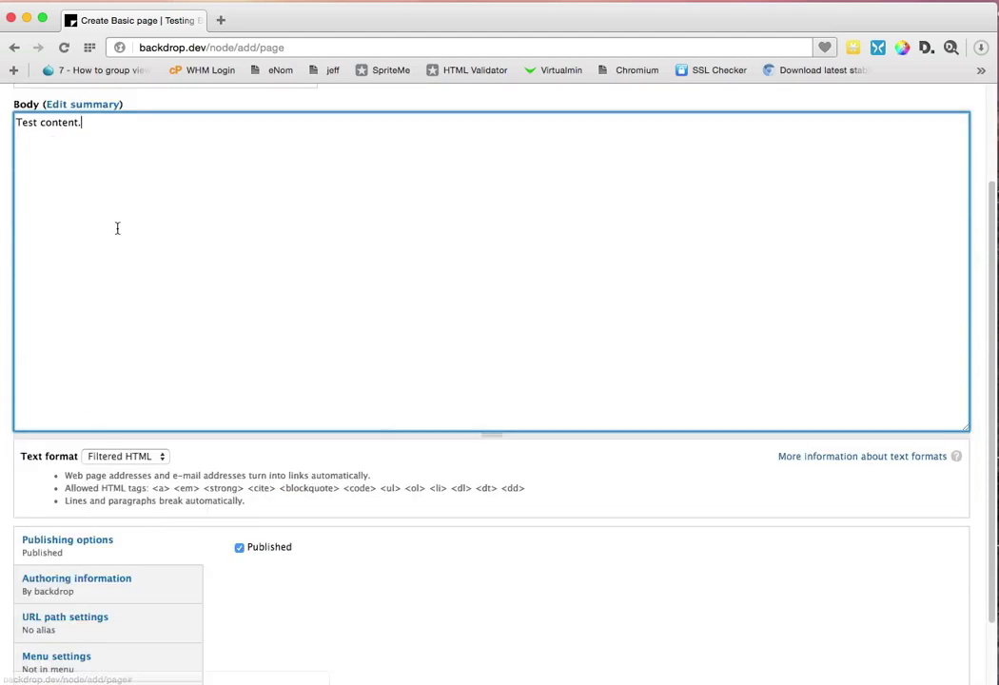
scroll(247, 381, "down", 2)
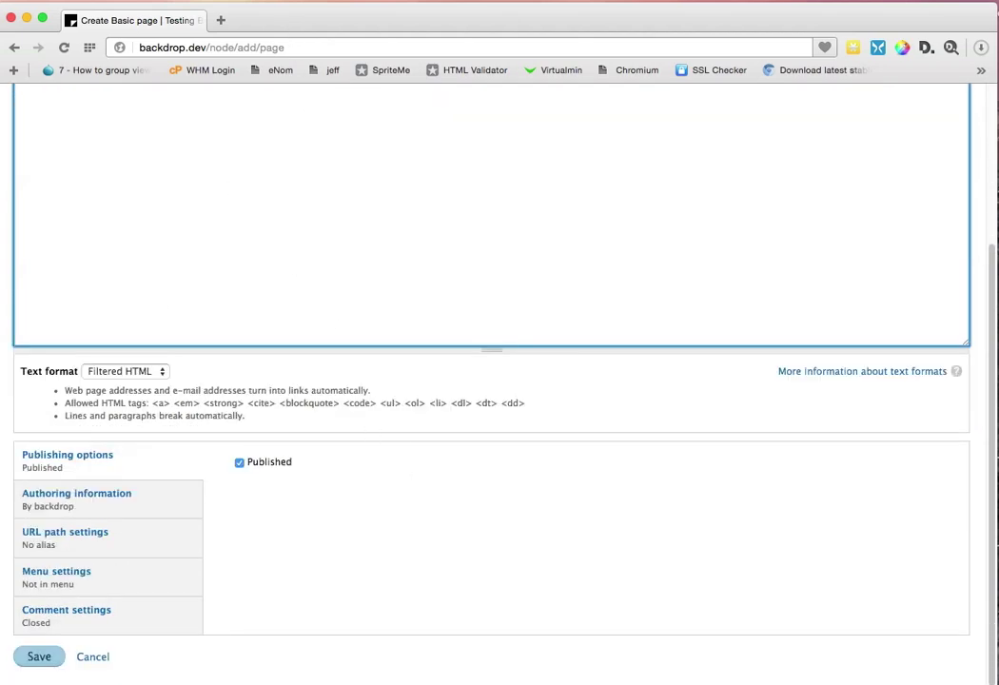
left_click(38, 657)
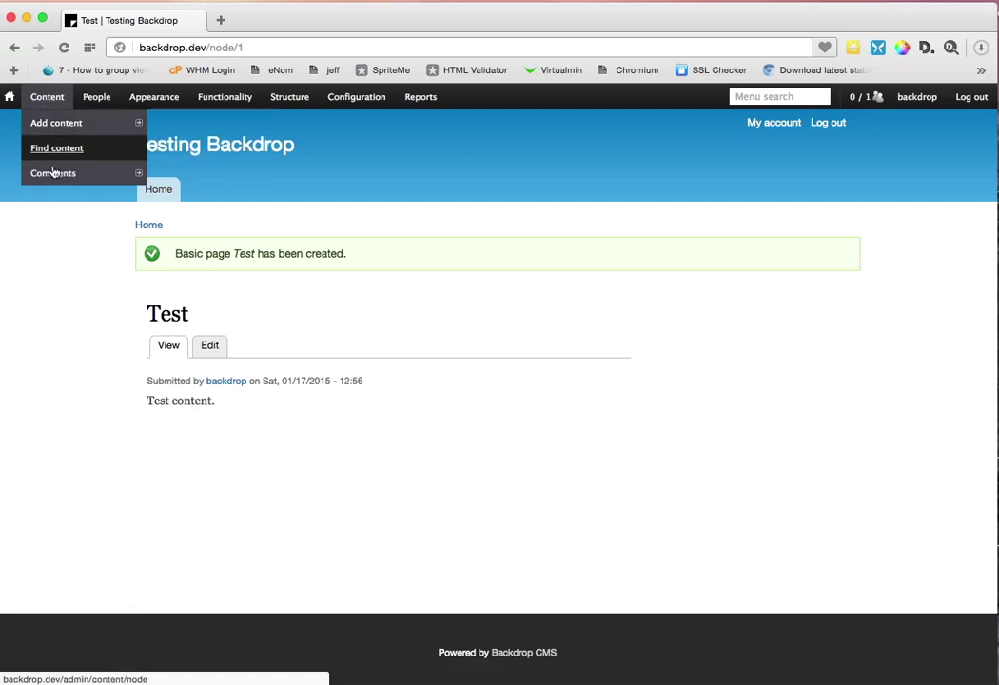
Step: From the People list, open the Edit form of the Active administrator account
mouse_move(56, 189)
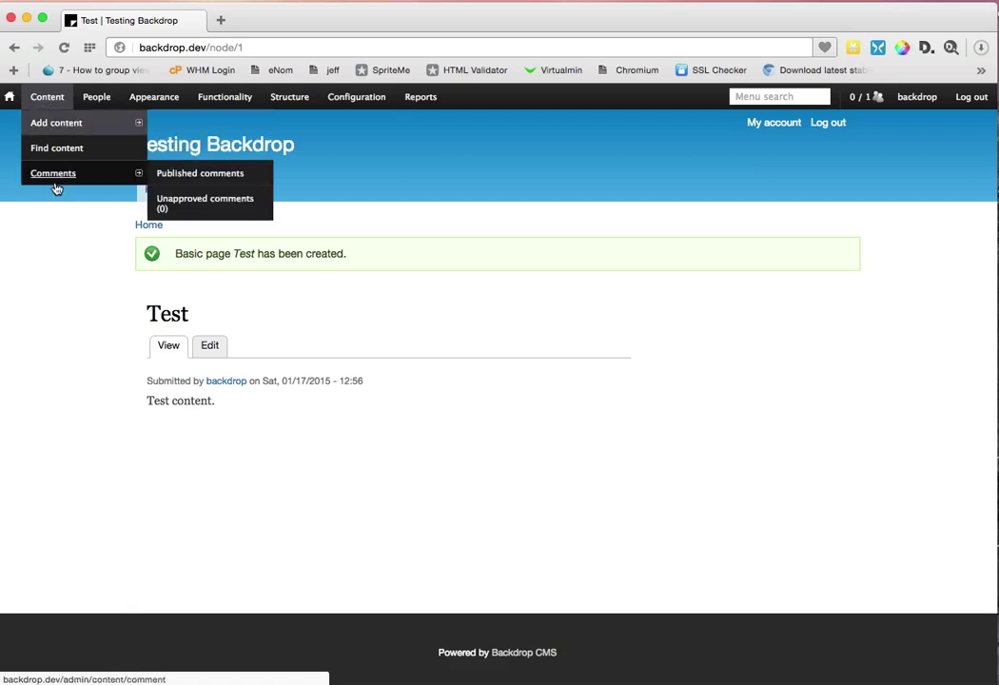
left_click(93, 101)
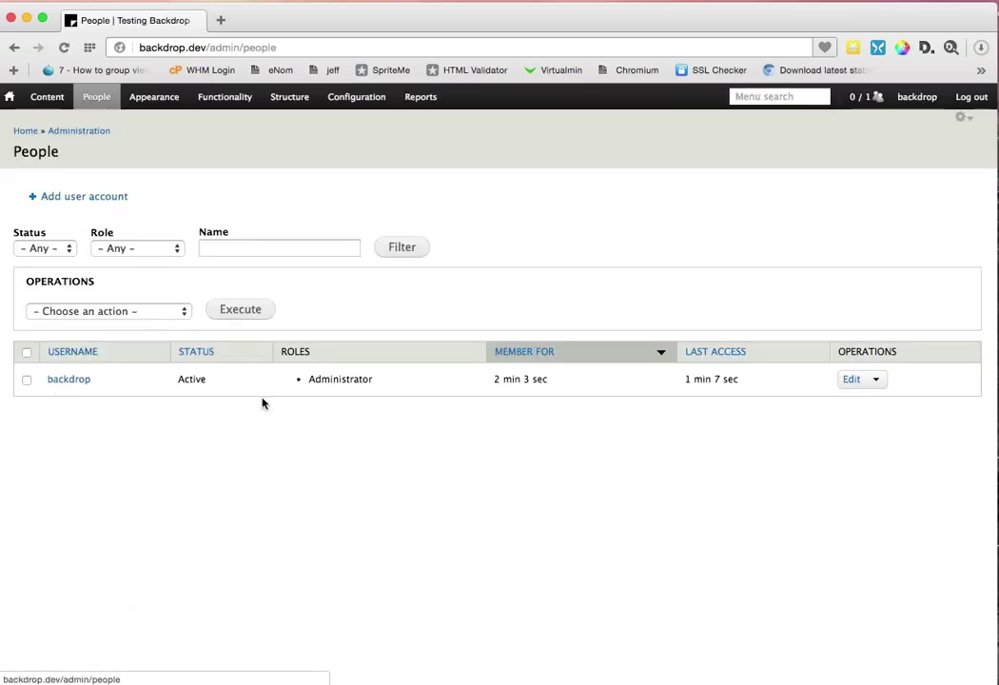
left_click(854, 381)
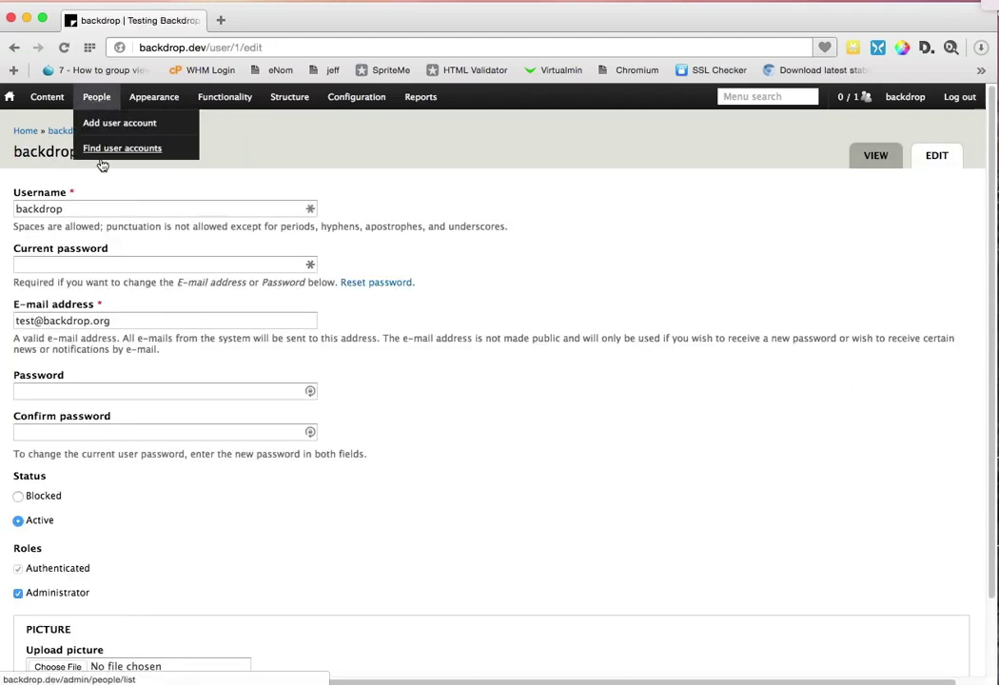
scroll(133, 454, "down", 2)
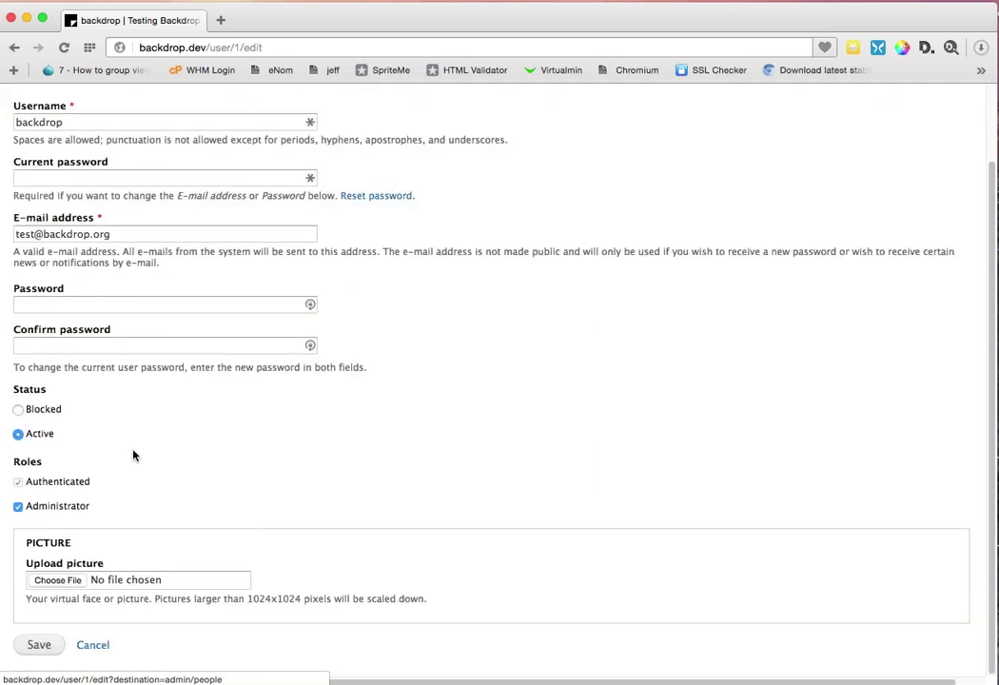
scroll(133, 454, "up", 2)
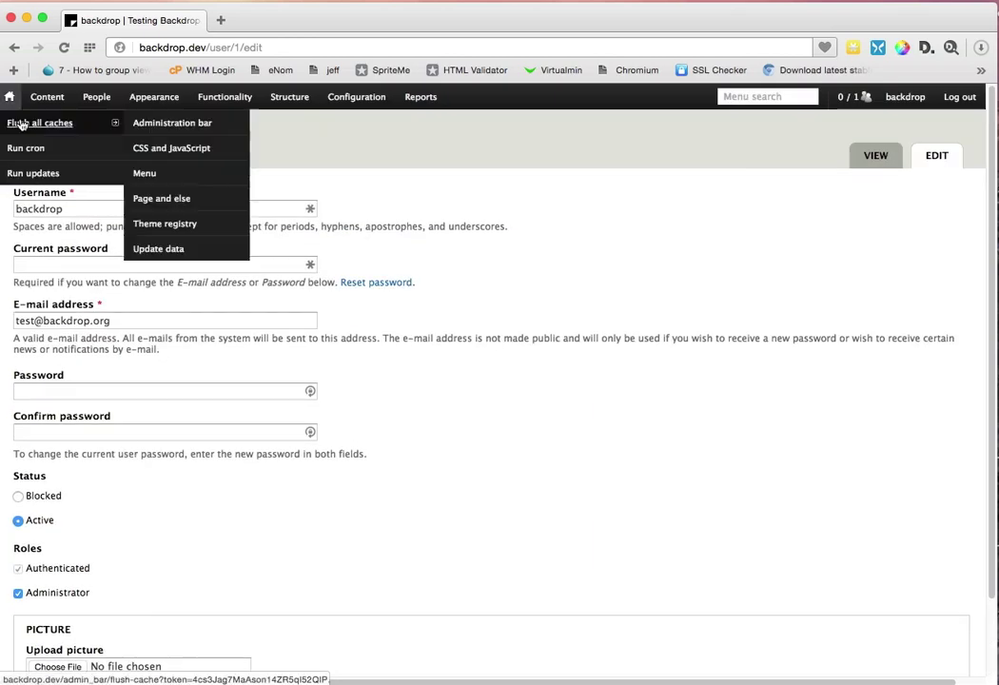
Step: Set Bartik's Header background top colour to dark #1a1d1e and save the theme settings
left_click(151, 99)
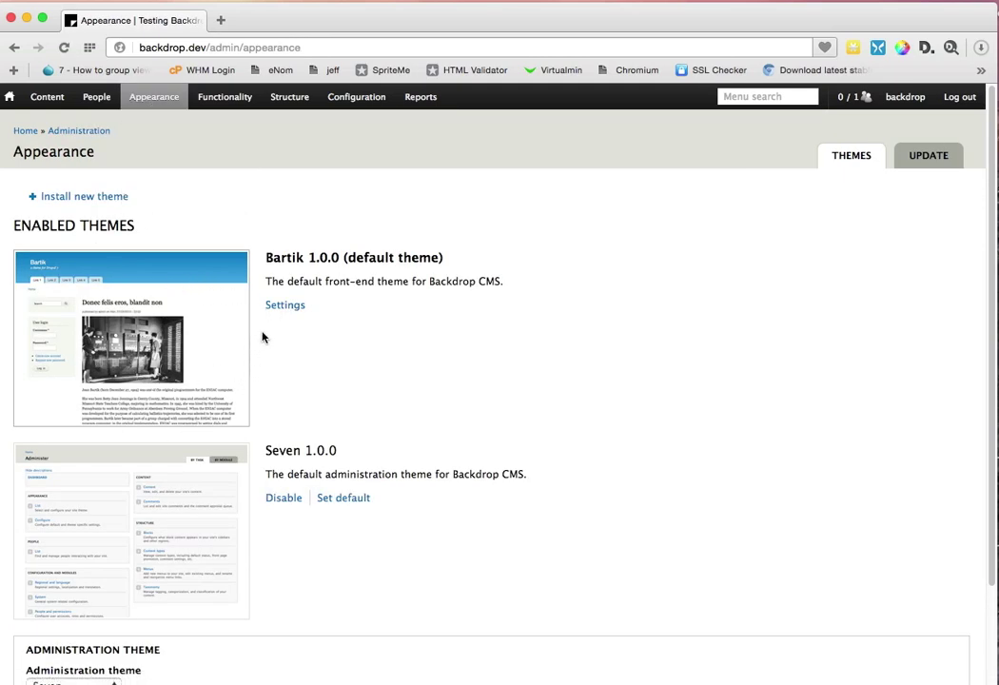
left_click(285, 304)
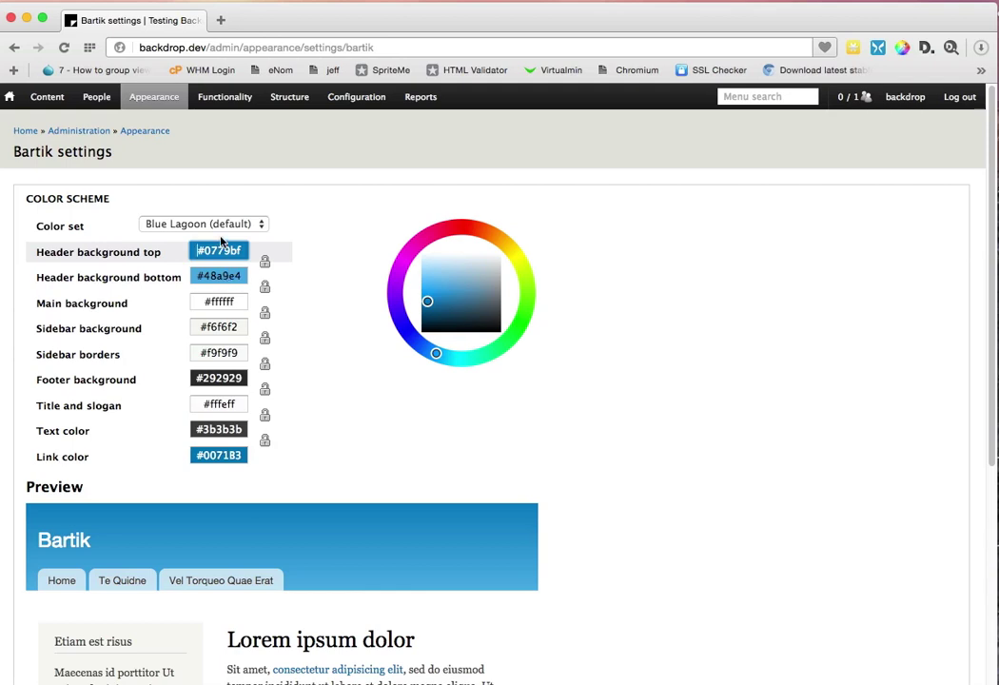
left_click(473, 305)
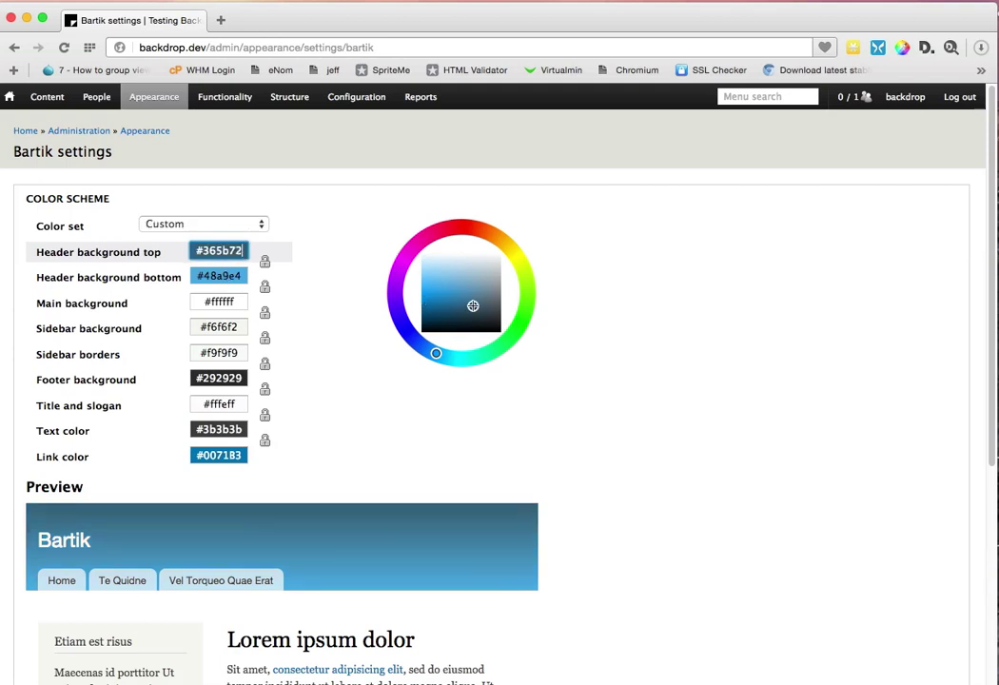
left_click_drag(473, 306, 494, 323)
scroll(723, 400, "down", 5)
scroll(723, 400, "down", 3)
left_click(24, 660)
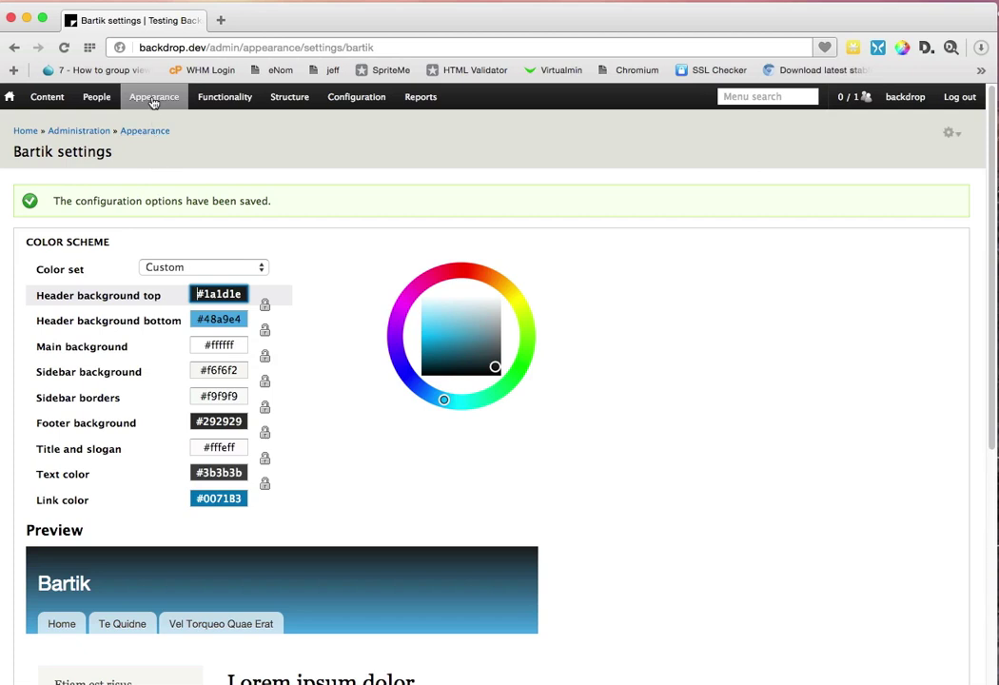
Step: Return to the Appearance themes list showing Bartik default and Seven as admin theme
mouse_move(126, 88)
left_click(138, 149)
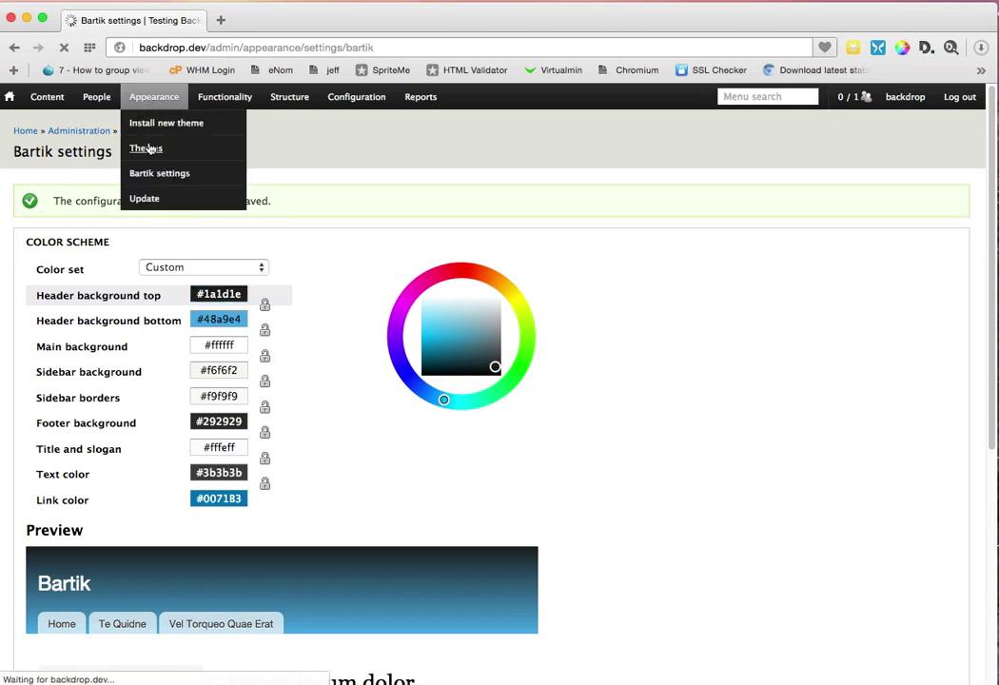
scroll(439, 550, "down", 3)
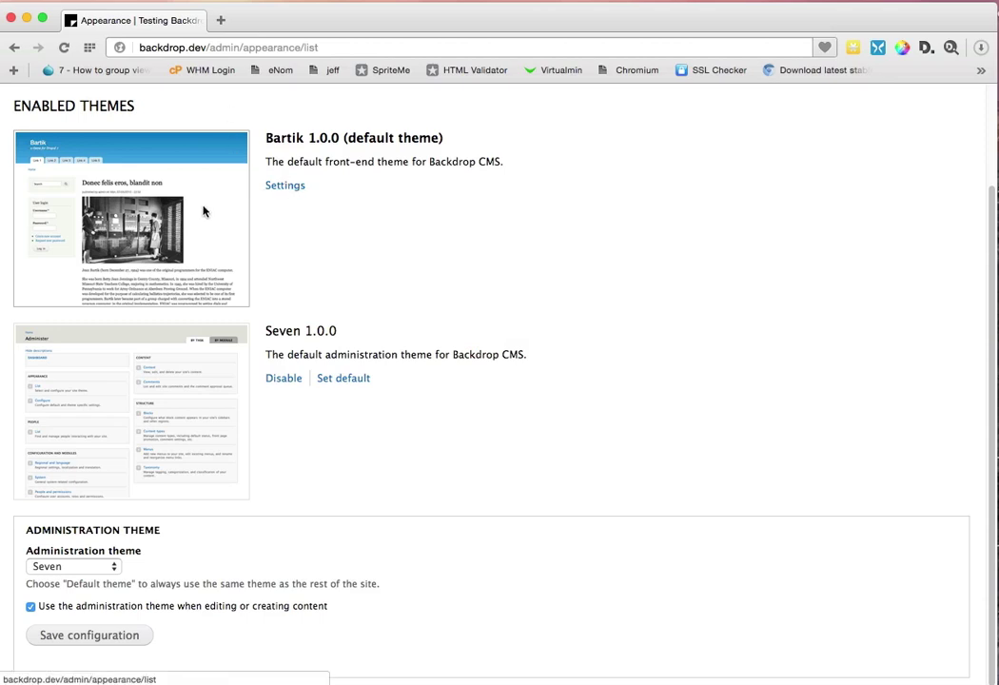
scroll(274, 221, "up", 3)
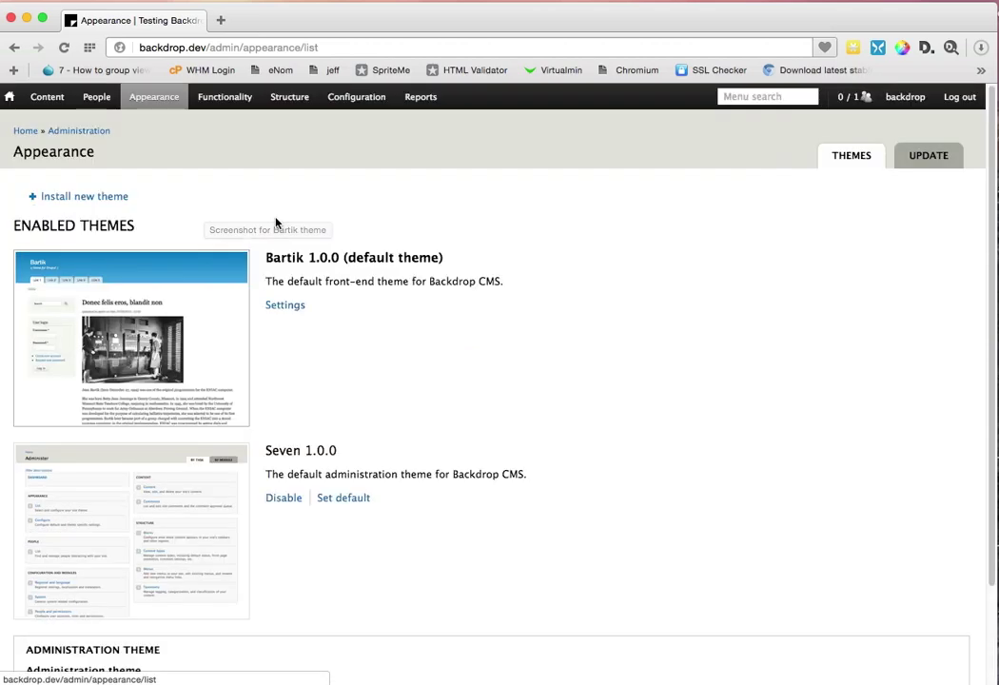
mouse_move(158, 99)
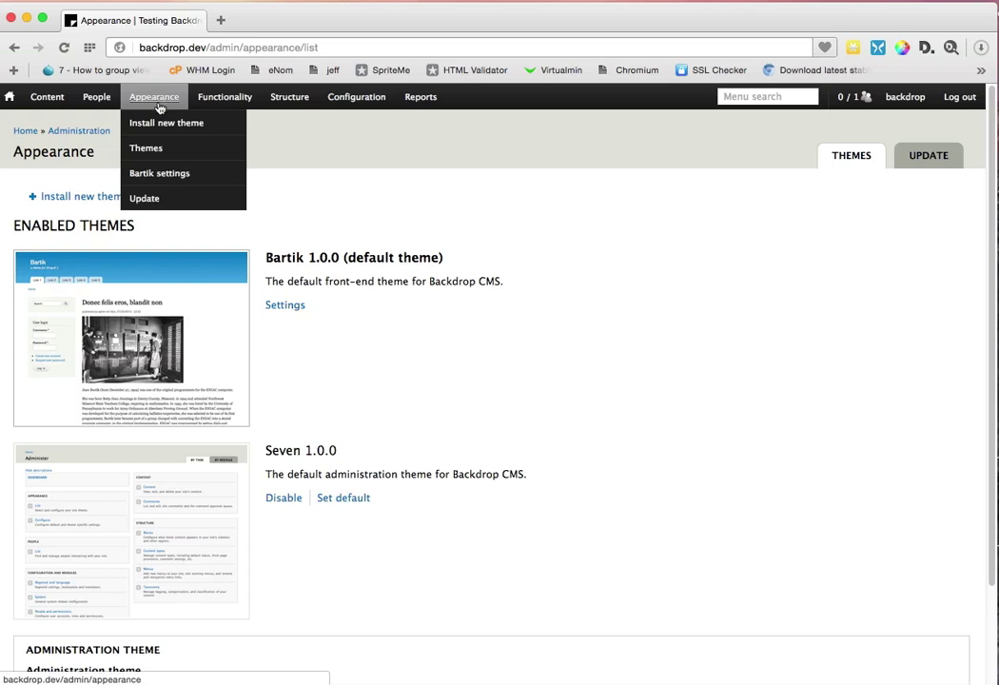
mouse_move(227, 102)
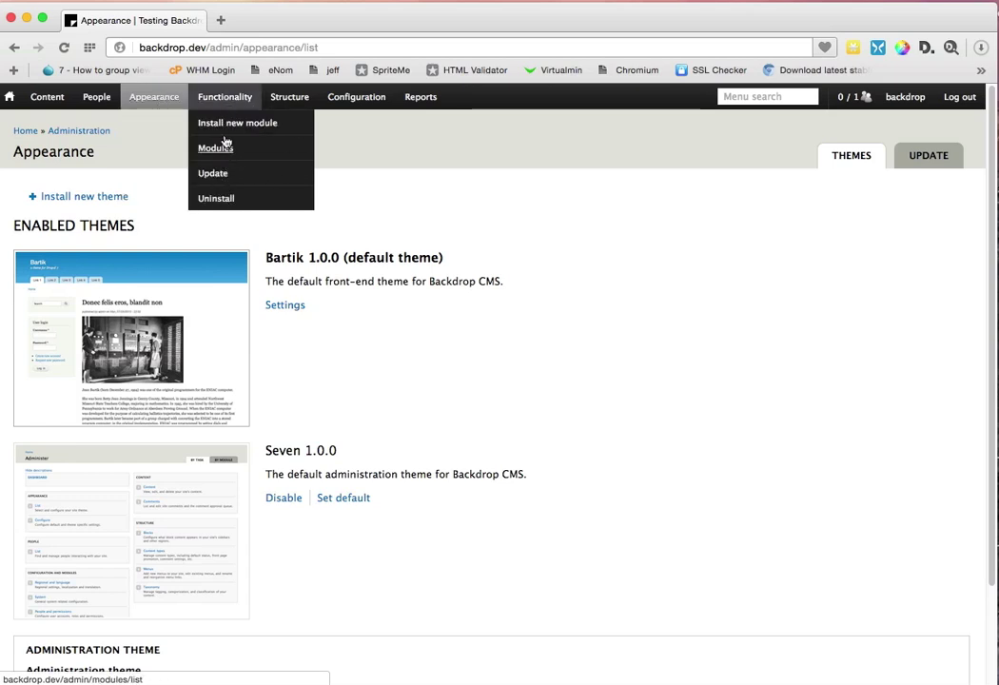
Step: Open the Modules list, filter it briefly for 'vie', then clear the search
left_click(221, 145)
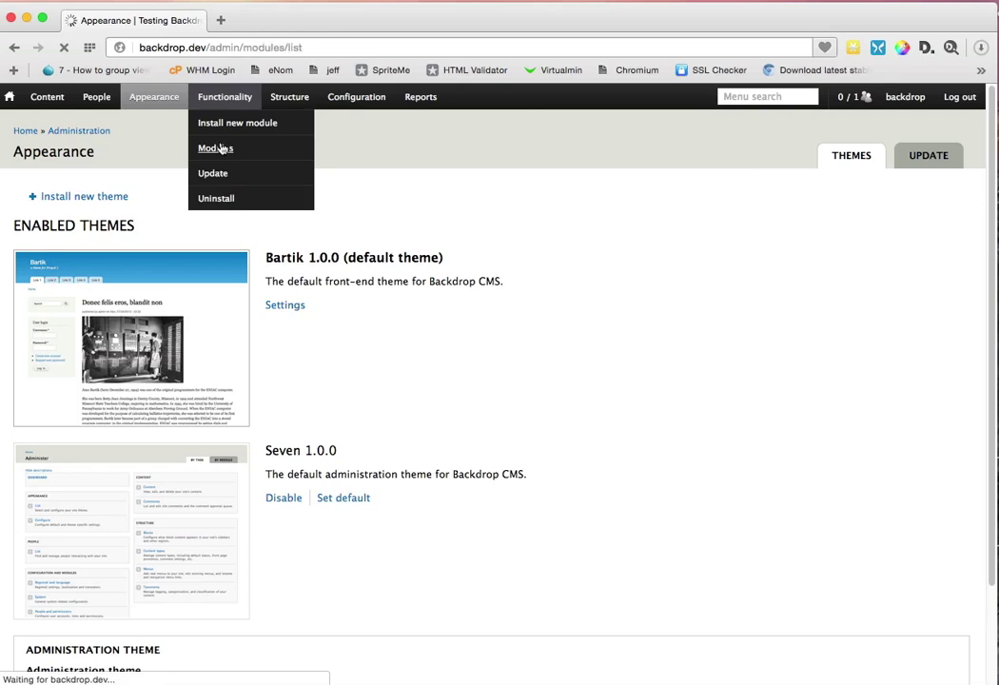
scroll(266, 354, "down", 1)
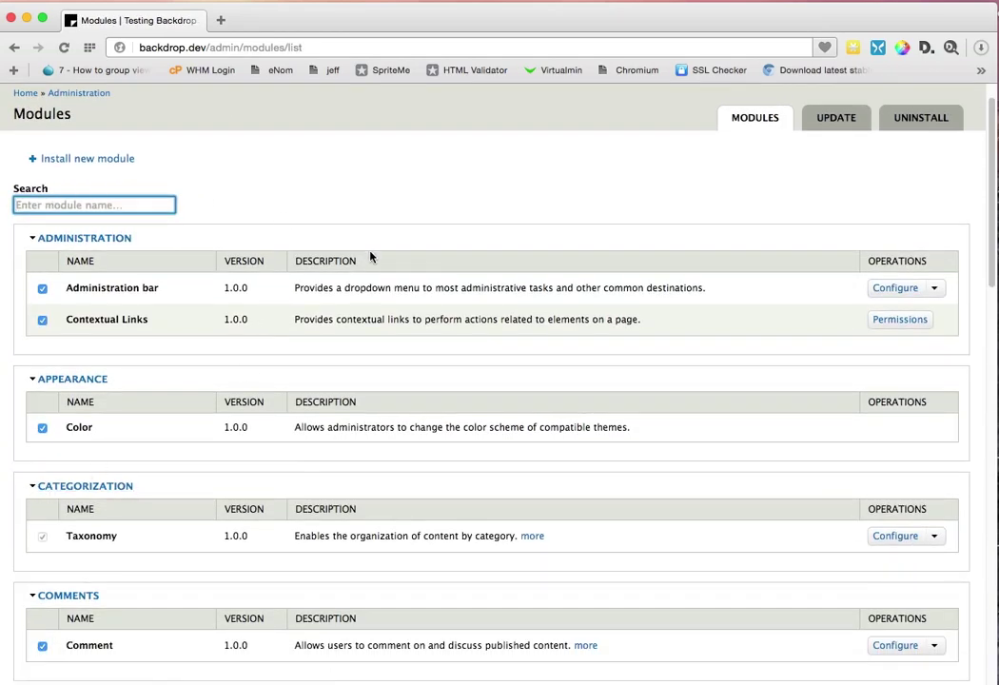
scroll(308, 540, "down", 1)
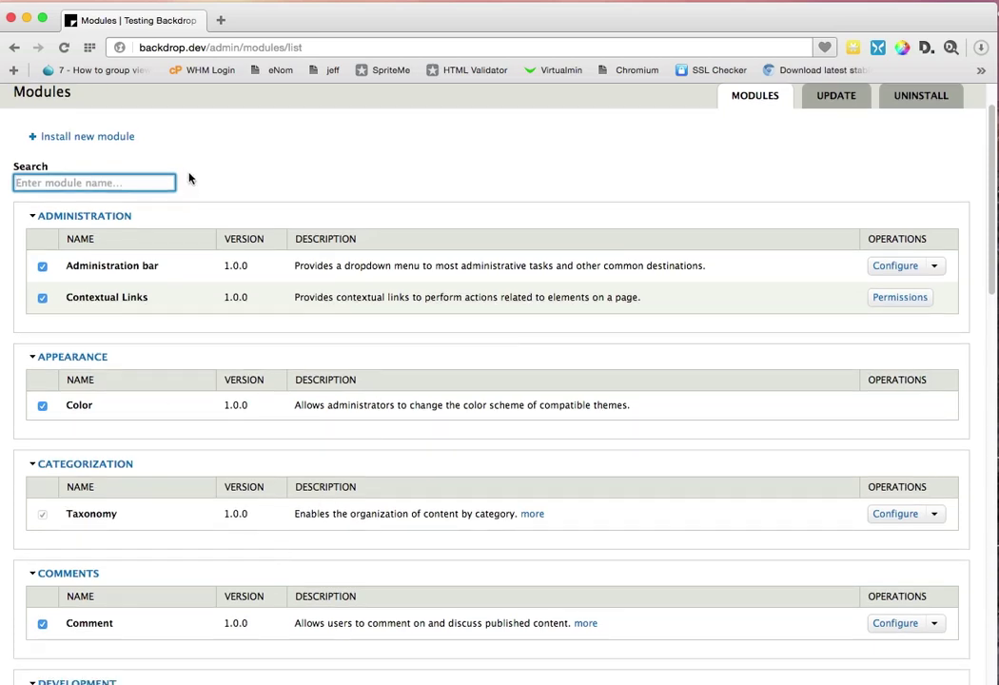
type("vie")
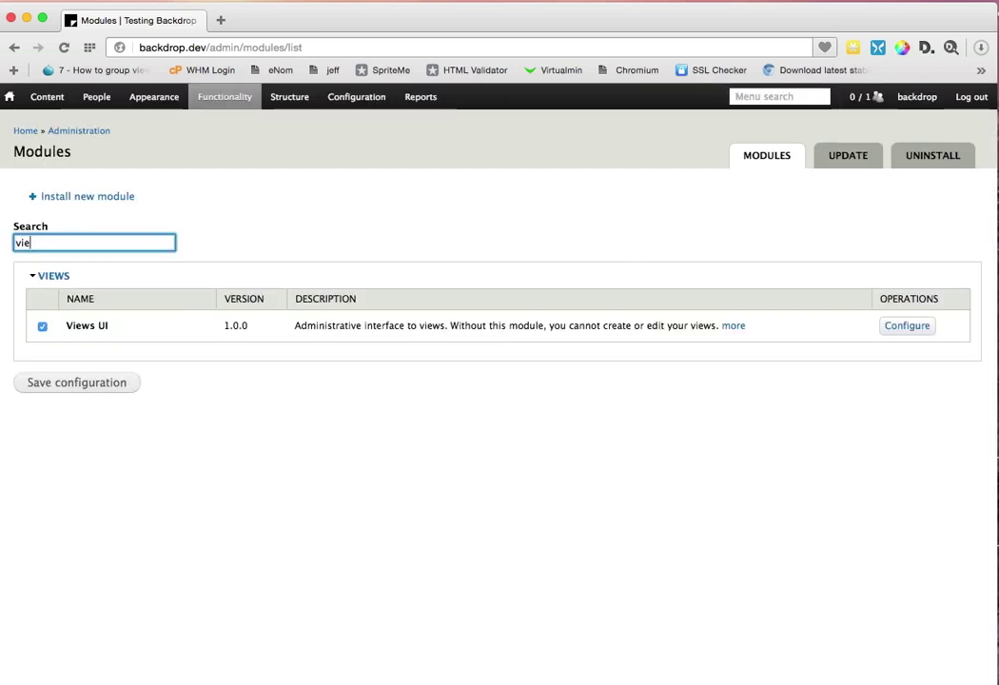
key("BackSpace")
key("BackSpace")
key("BackSpace")
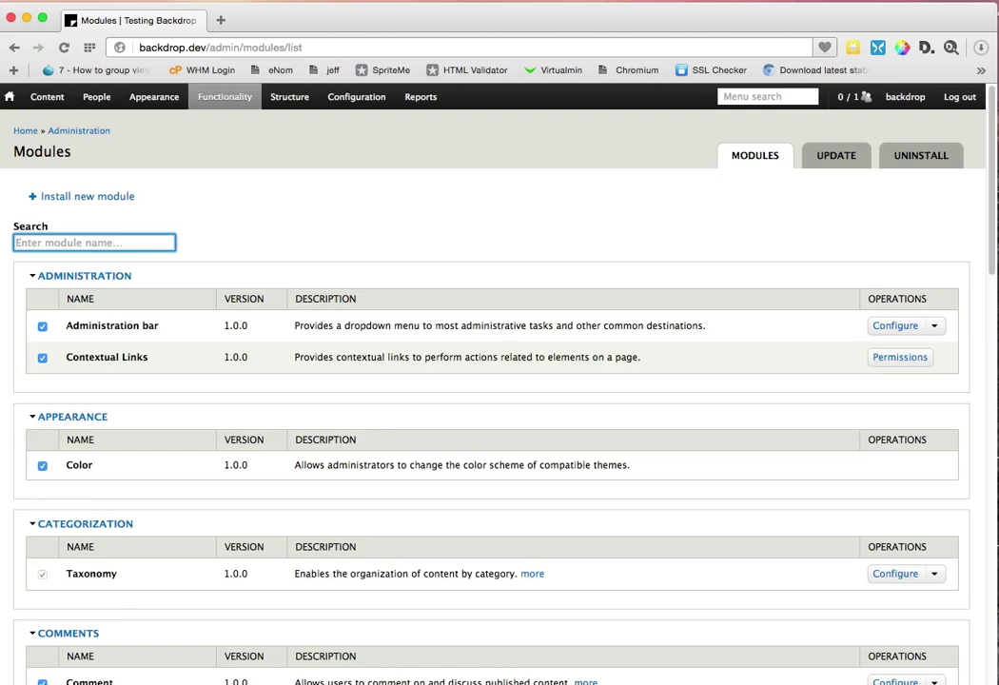
Step: Scroll through the full module list, then go to the Structure overview
scroll(280, 331, "down", 6)
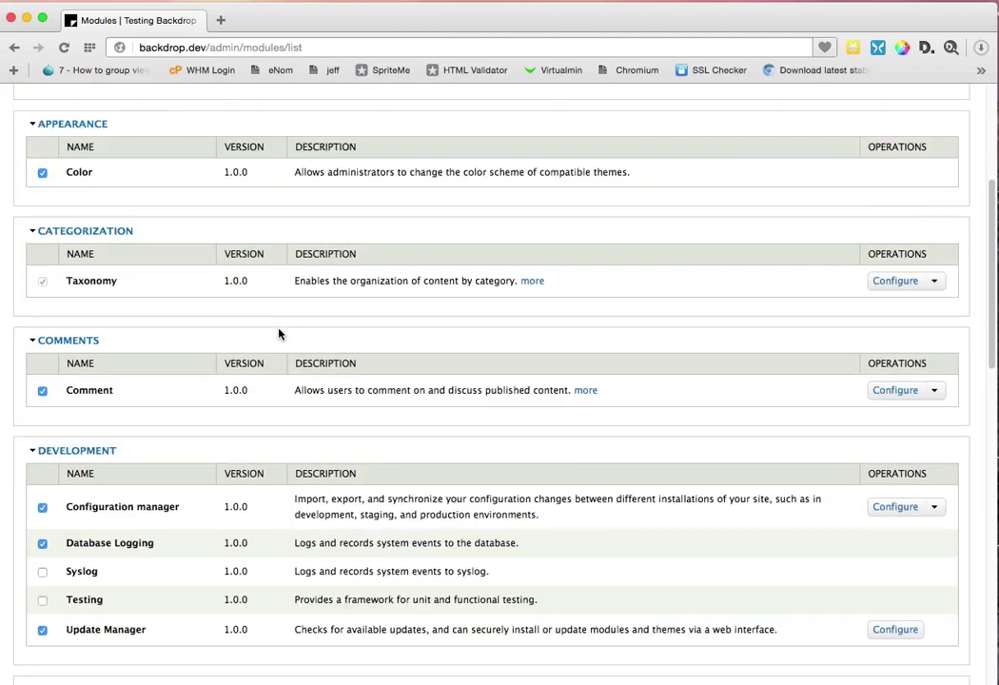
scroll(280, 333, "down", 1)
scroll(280, 333, "down", 5)
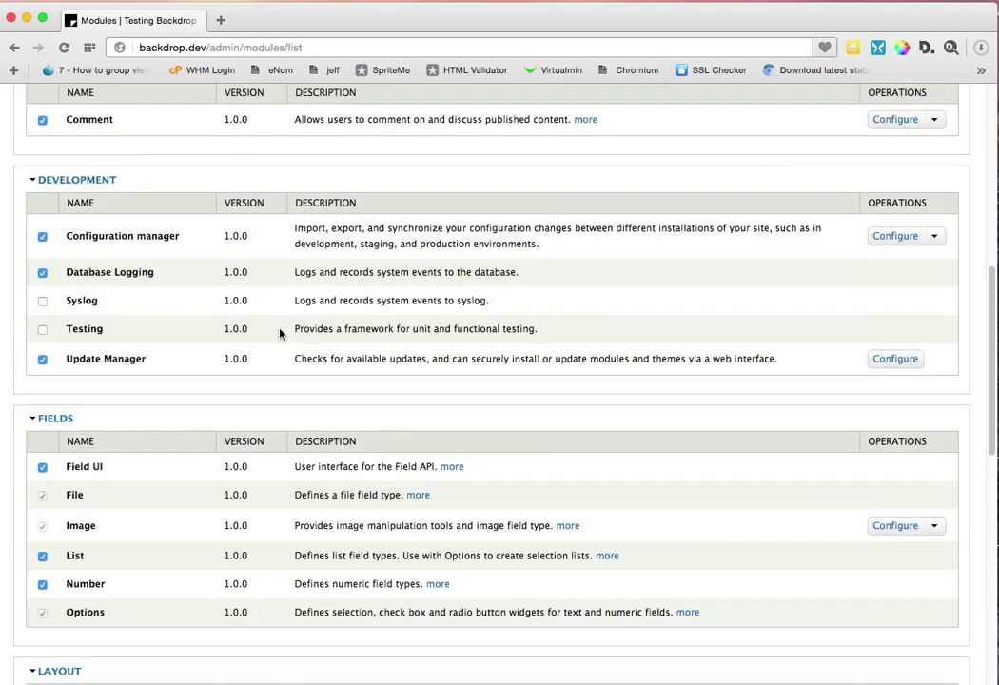
scroll(279, 332, "down", 13)
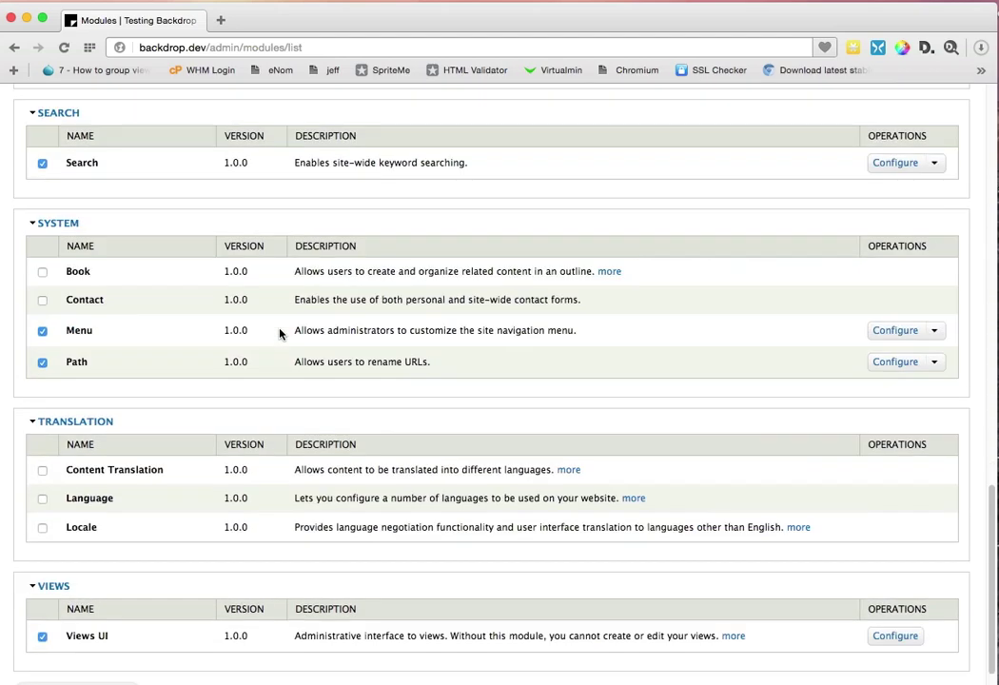
scroll(280, 333, "down", 1)
scroll(279, 333, "up", 20)
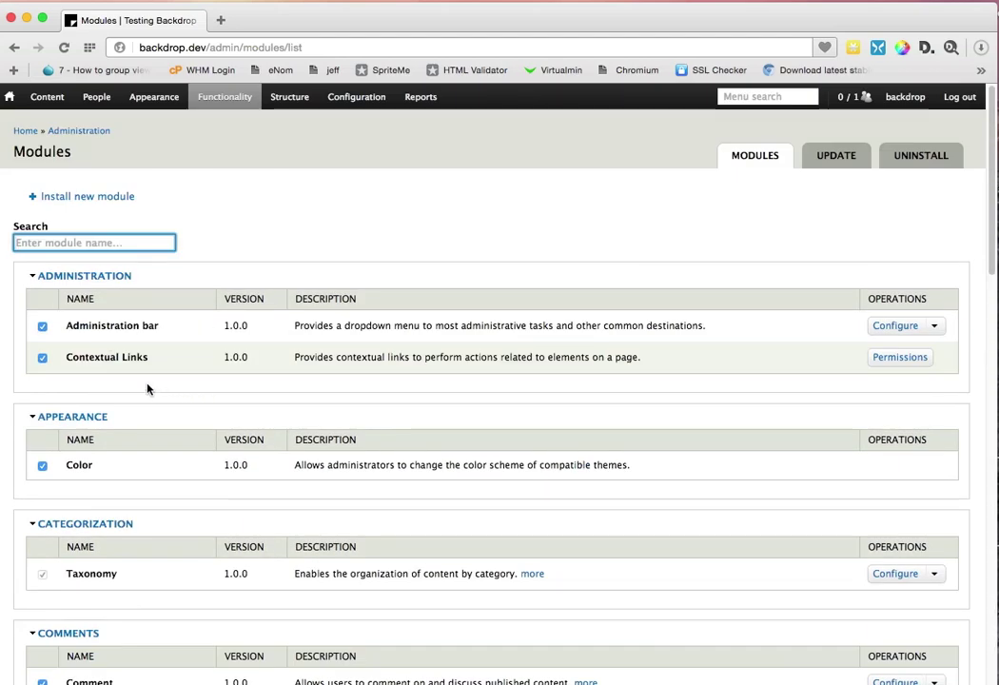
scroll(100, 478, "down", 2)
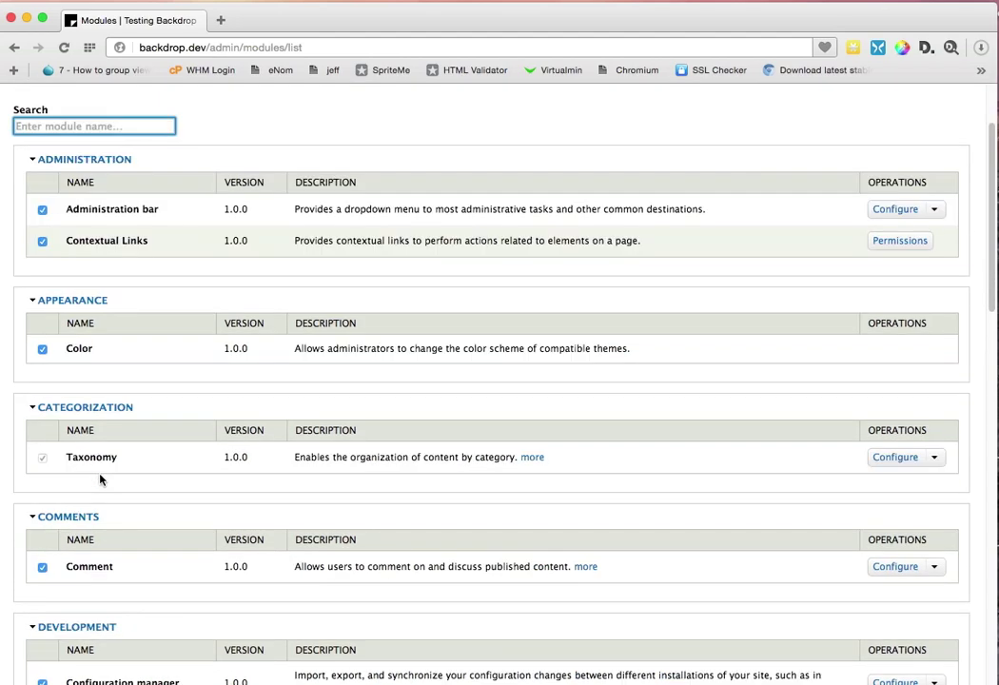
scroll(100, 478, "down", 2)
scroll(100, 478, "down", 2)
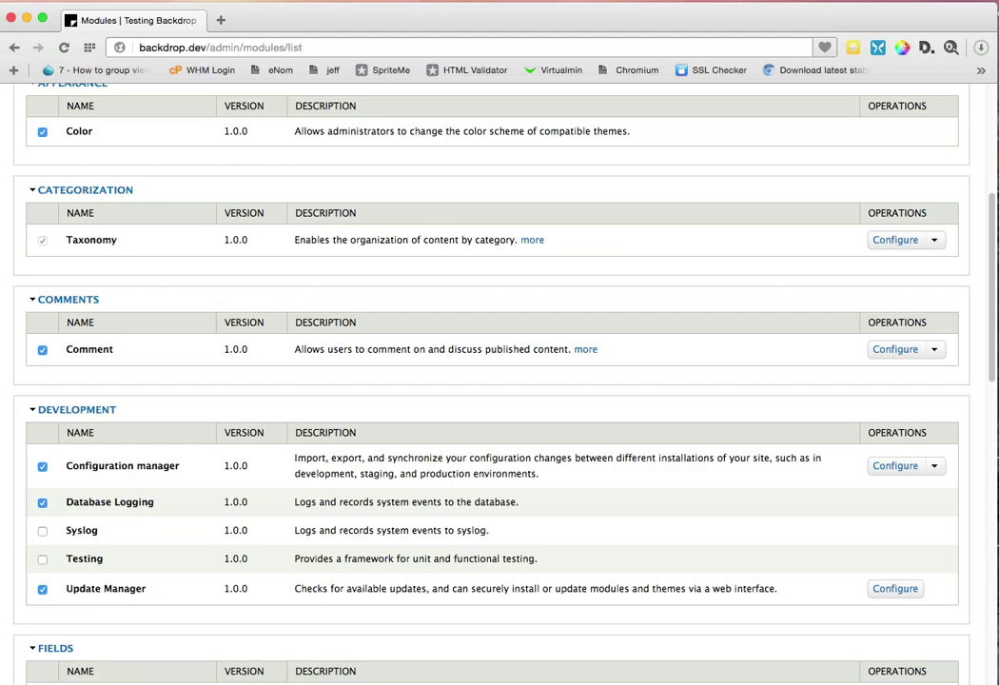
scroll(156, 478, "down", 4)
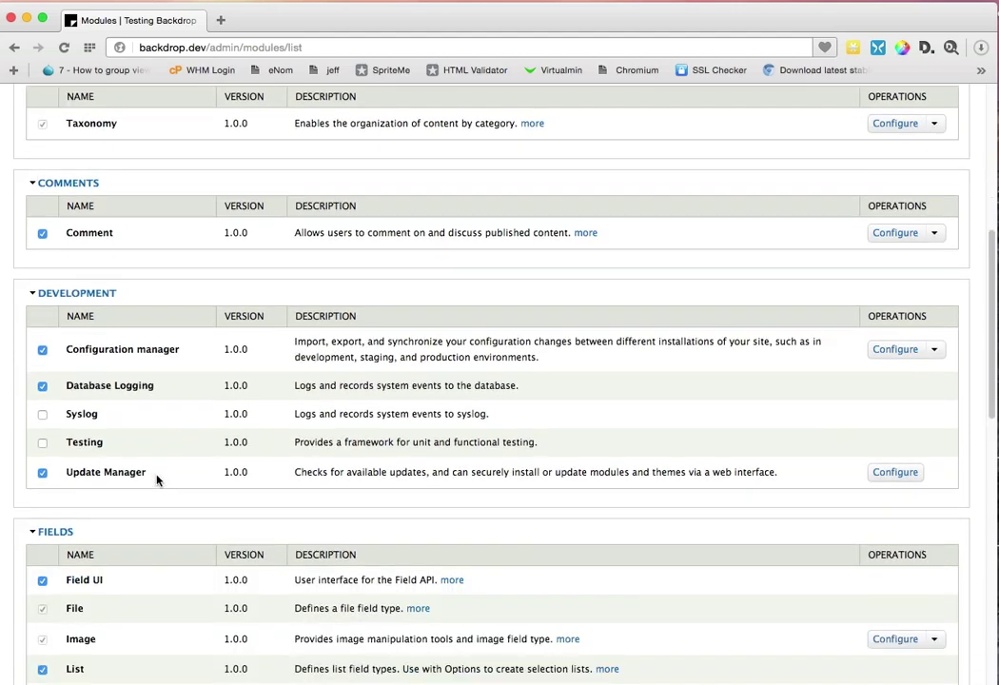
scroll(157, 481, "down", 2)
scroll(157, 480, "down", 1)
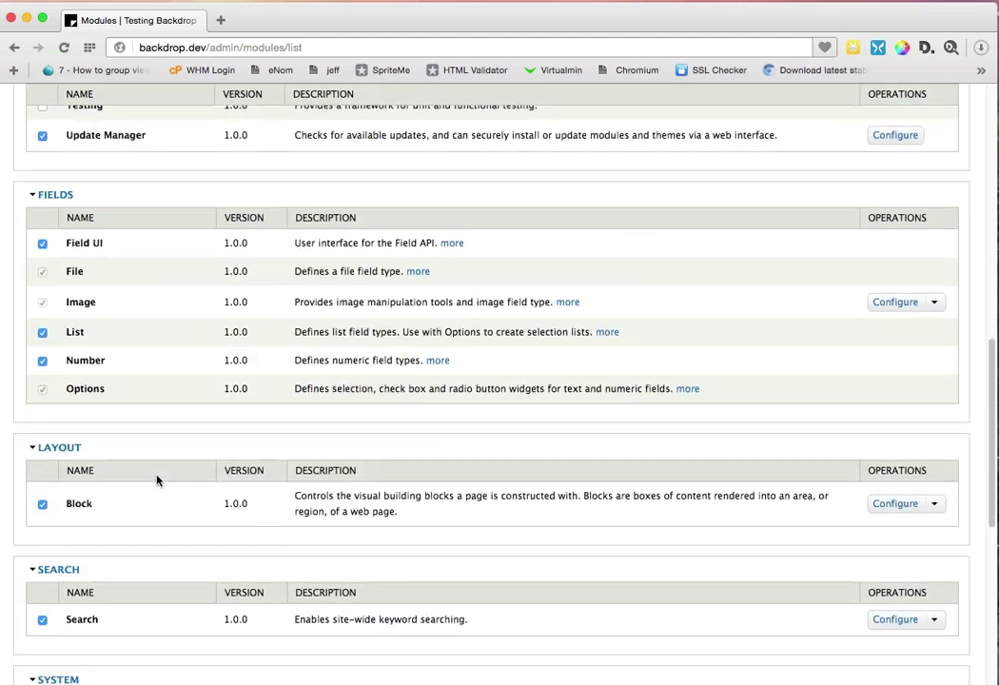
scroll(157, 480, "down", 3)
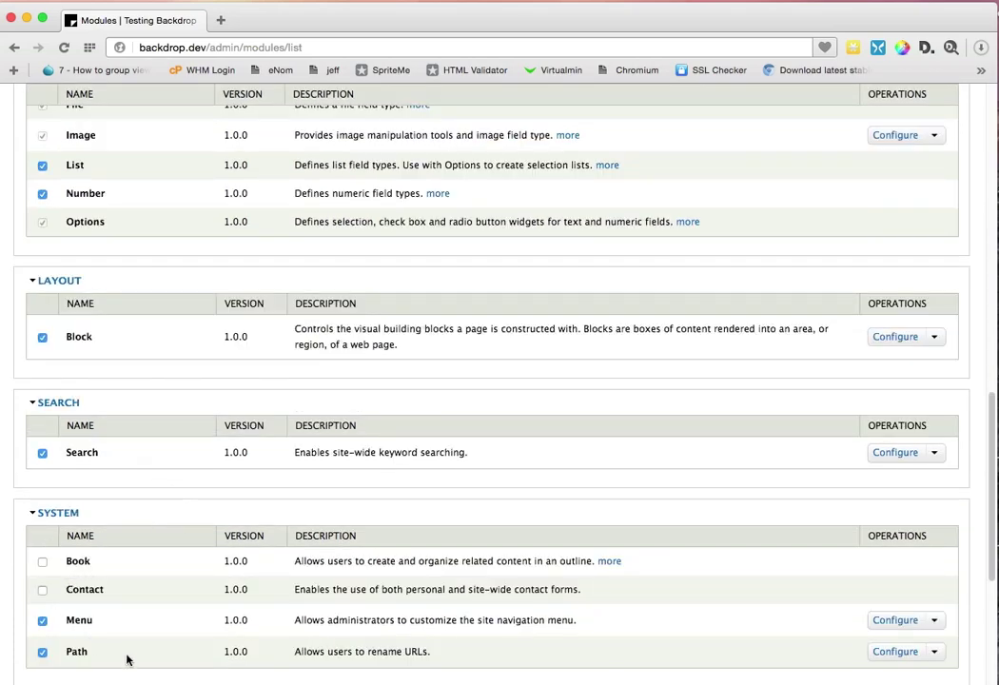
scroll(128, 657, "down", 2)
scroll(127, 657, "down", 3)
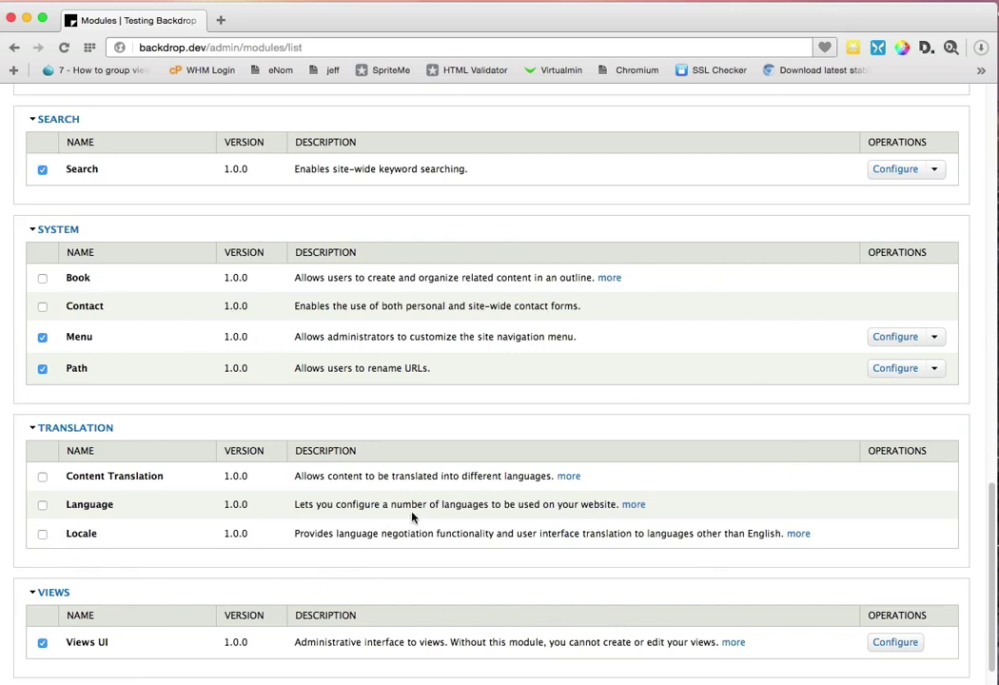
scroll(410, 571, "down", 1)
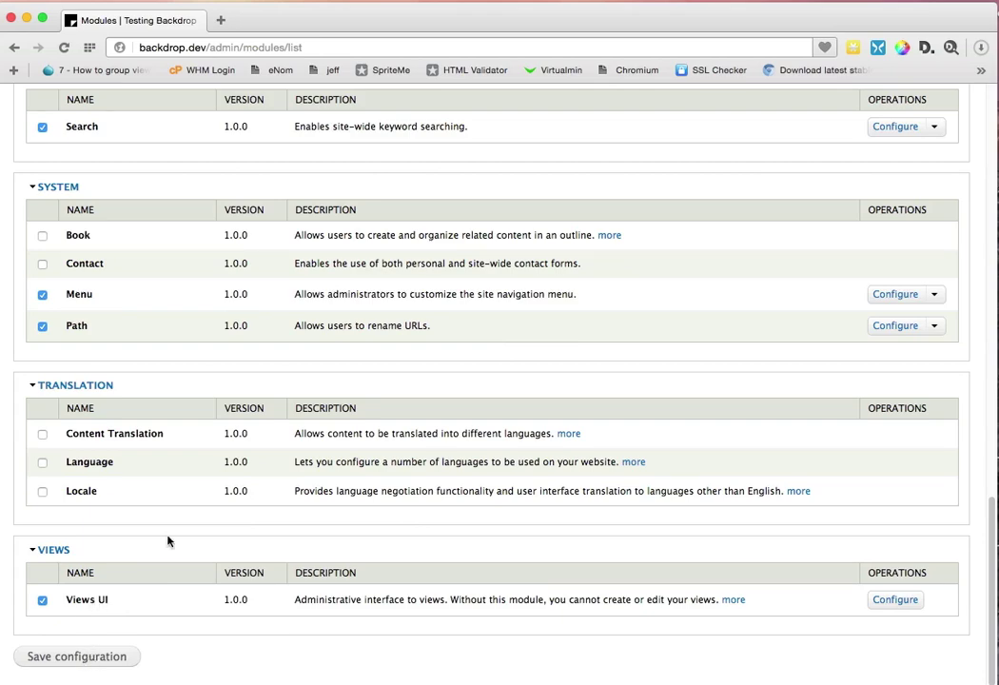
scroll(167, 540, "up", 10)
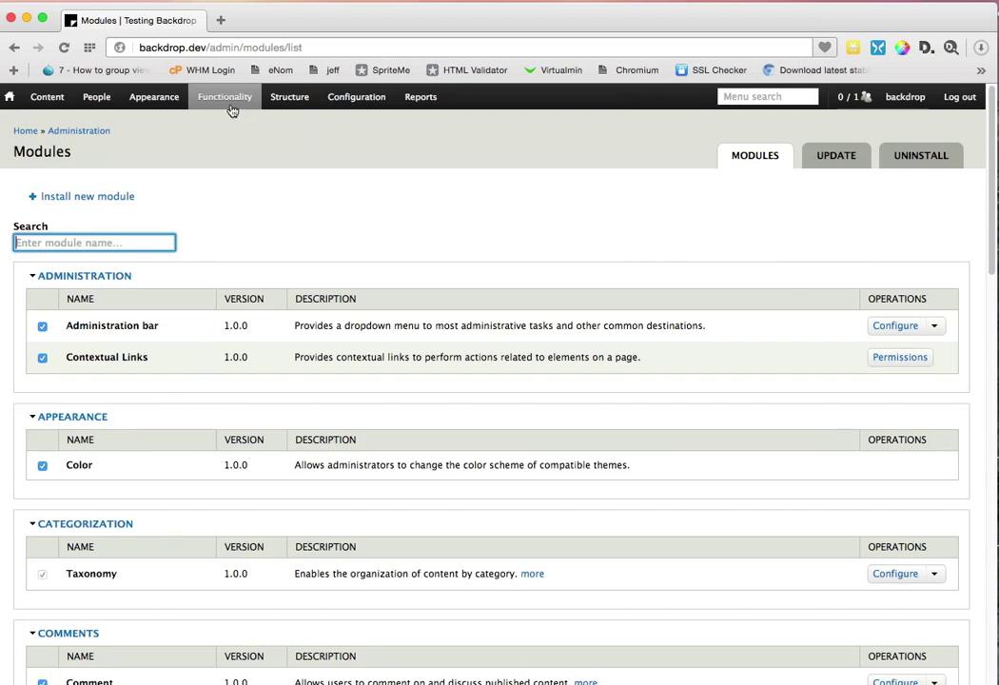
left_click(291, 103)
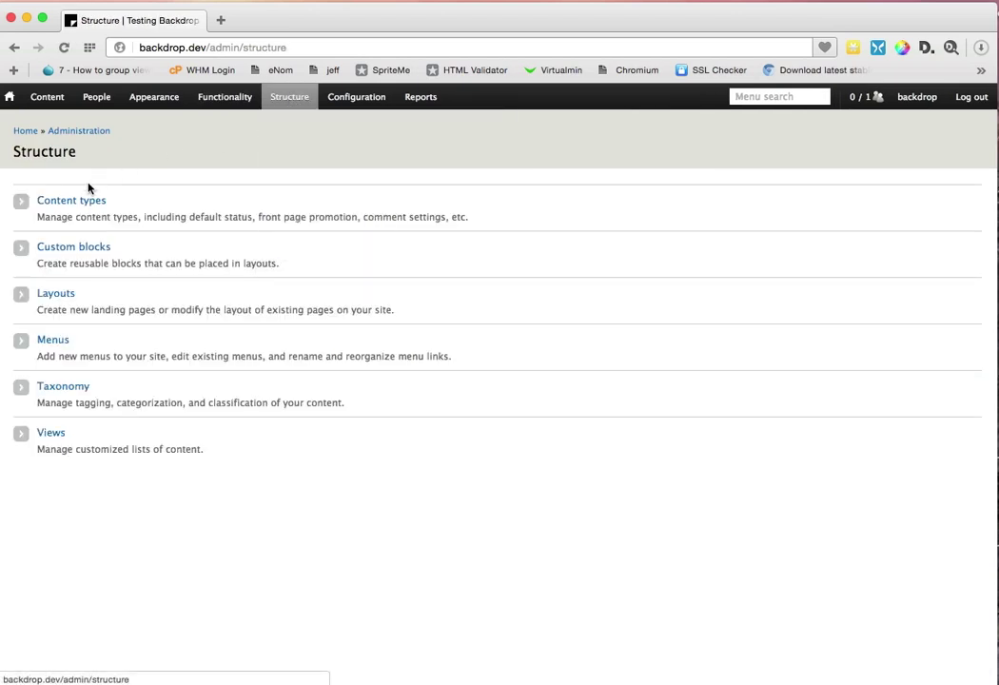
Step: Open the Article content type's edit form, check Manage Fields, and return to Edit
left_click(74, 204)
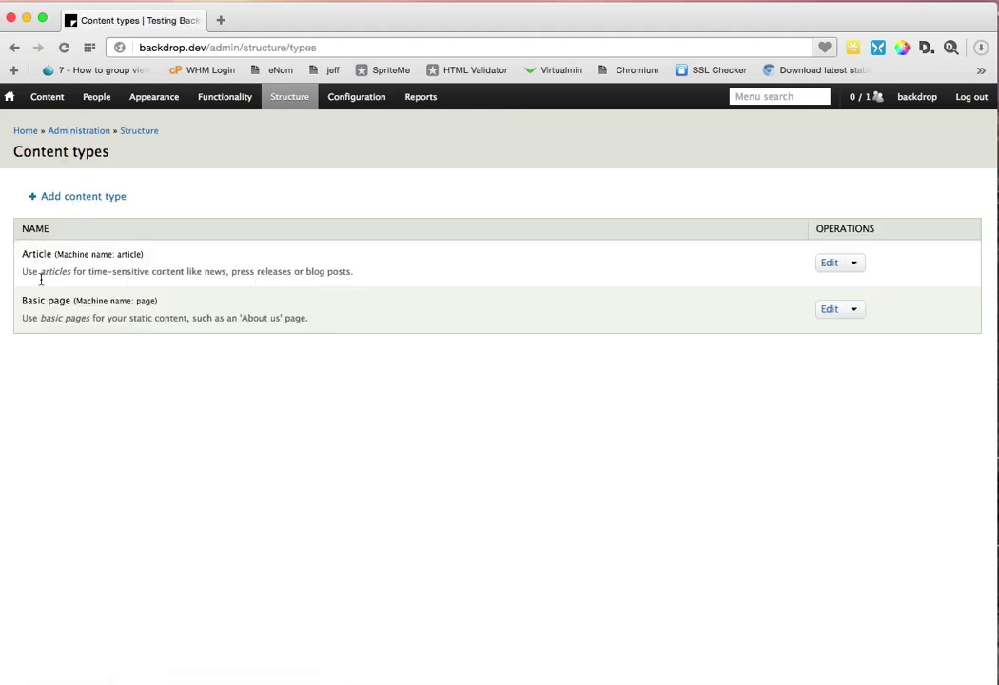
left_click(830, 263)
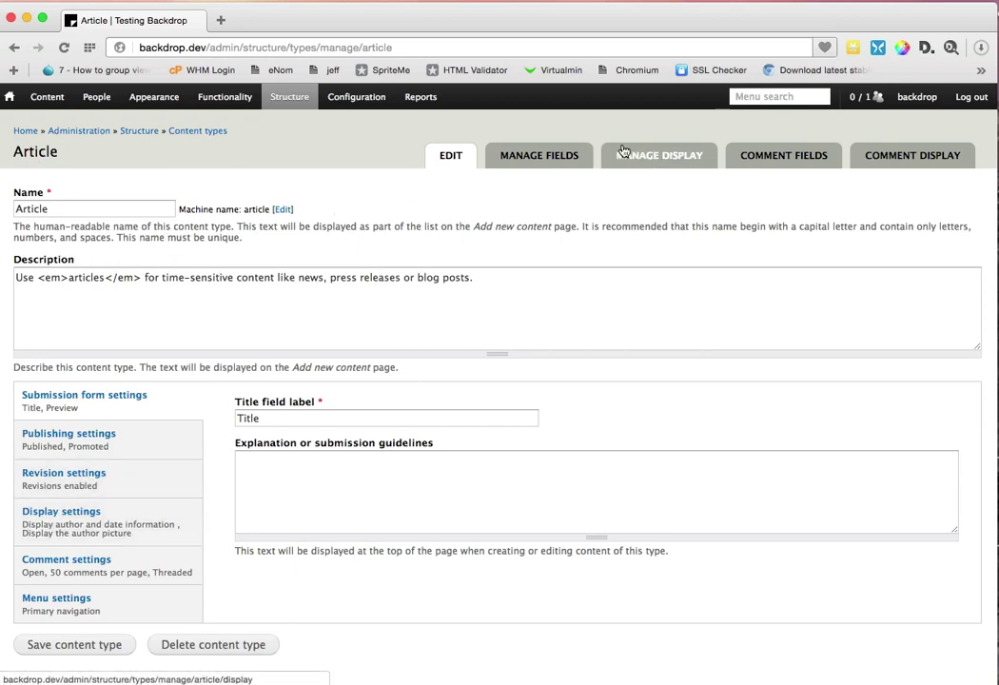
left_click(564, 163)
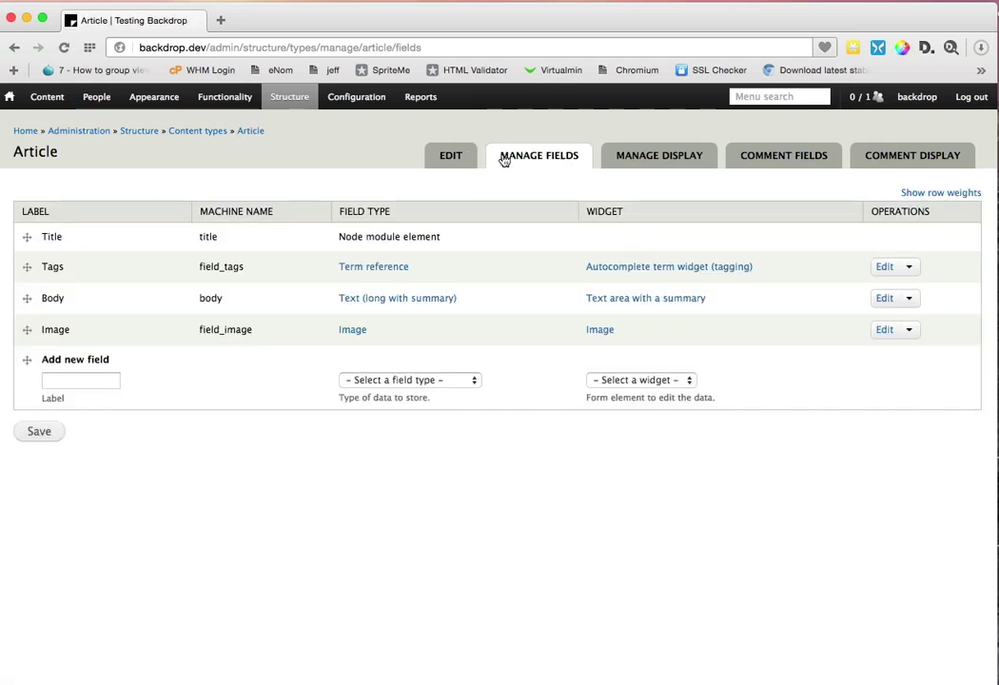
left_click(461, 162)
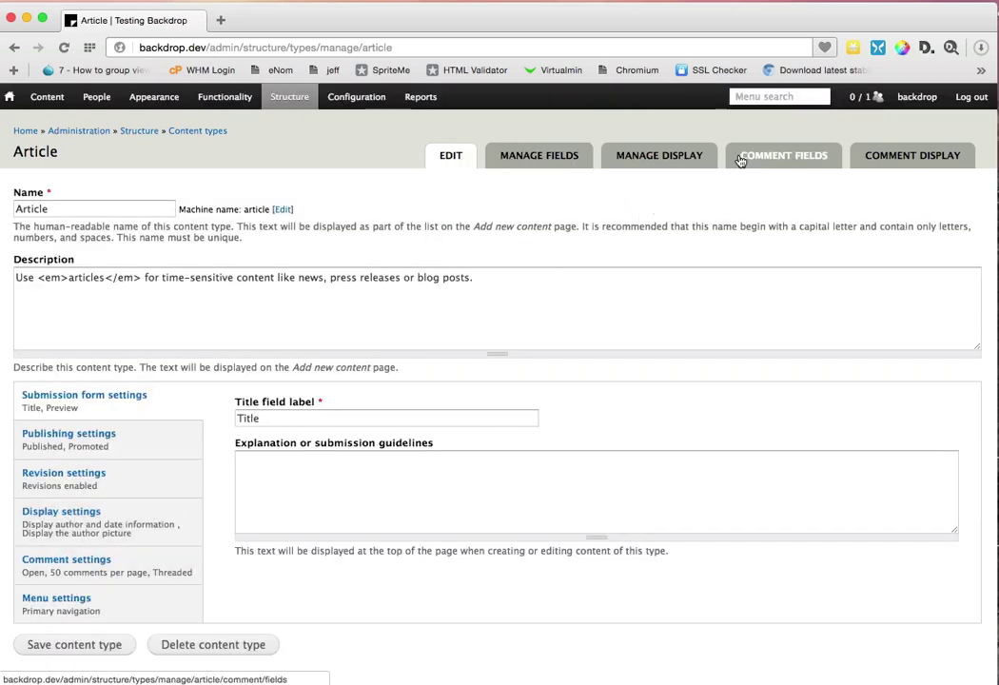
mouse_move(276, 93)
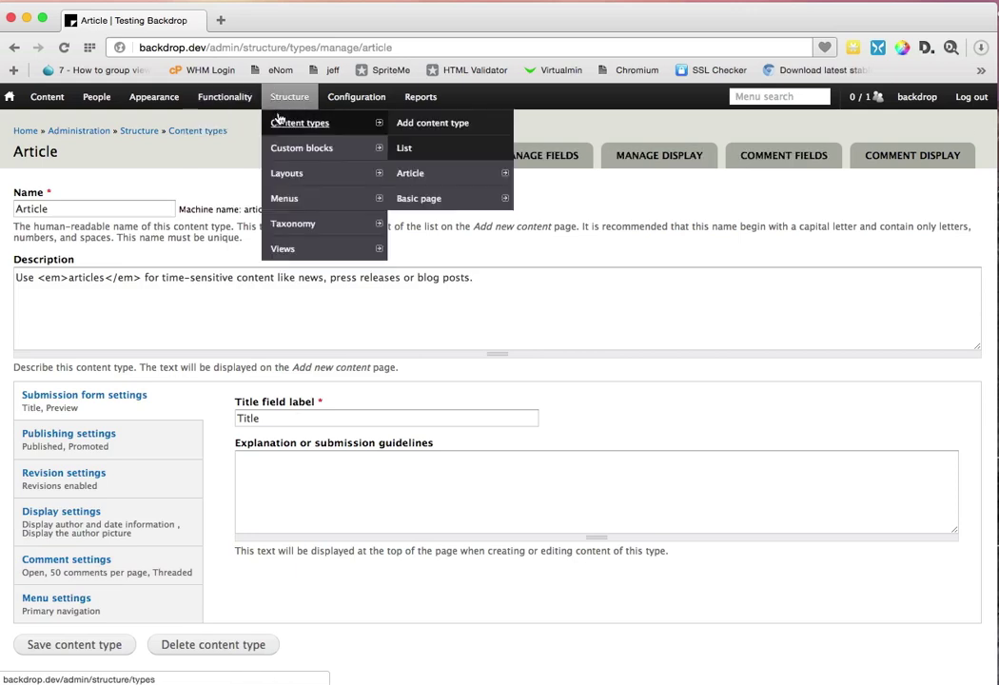
mouse_move(281, 142)
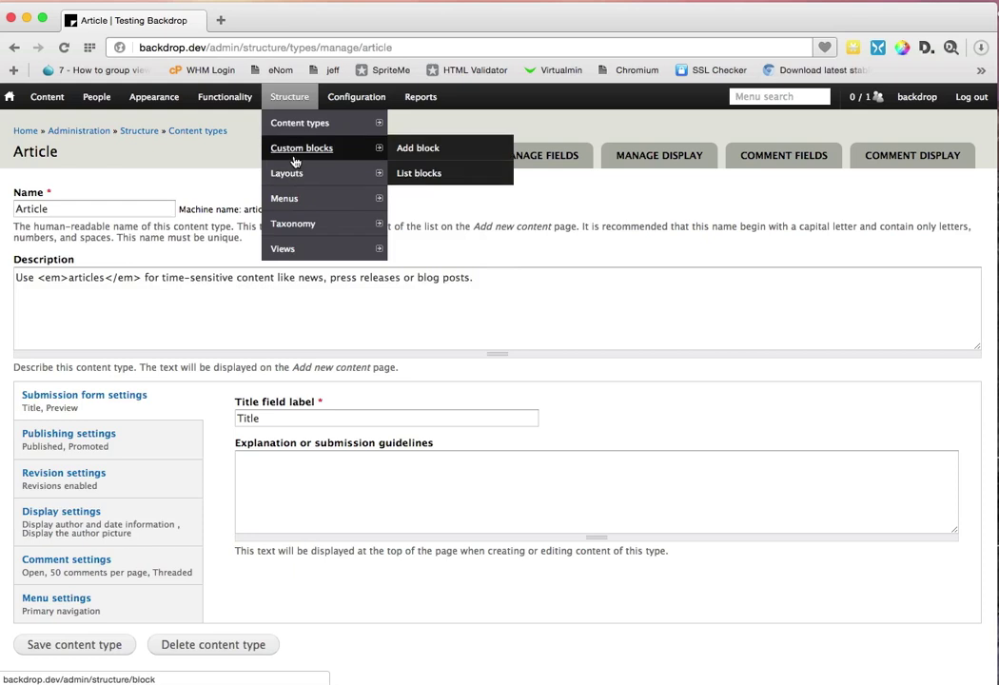
Step: Start a new custom block with name and title 'Test Block'
left_click(295, 161)
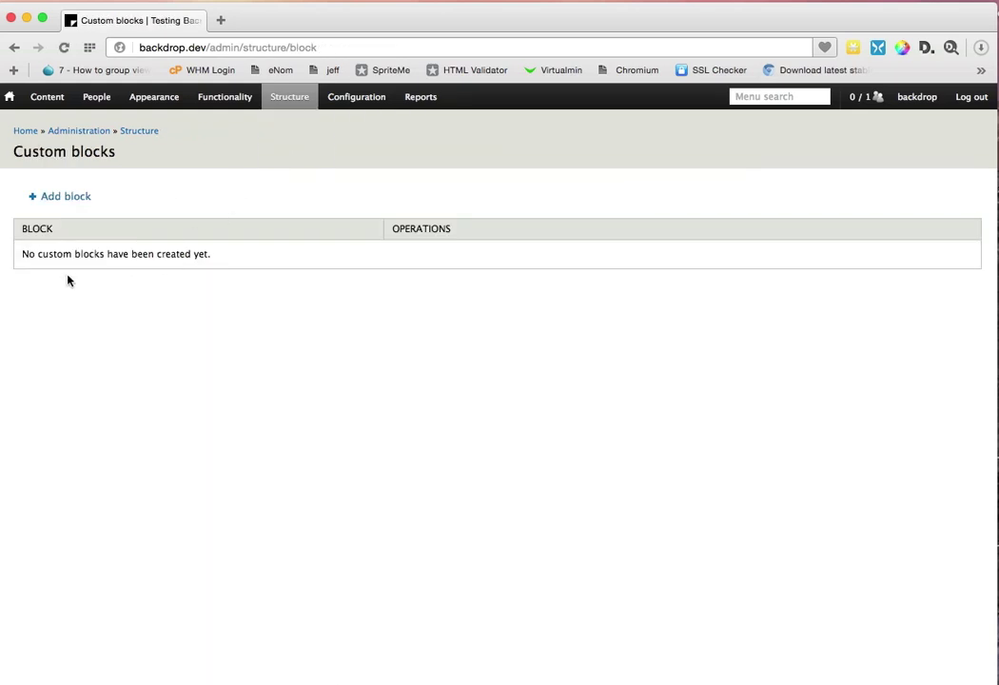
left_click(76, 200)
left_click(76, 208)
type("Test Block")
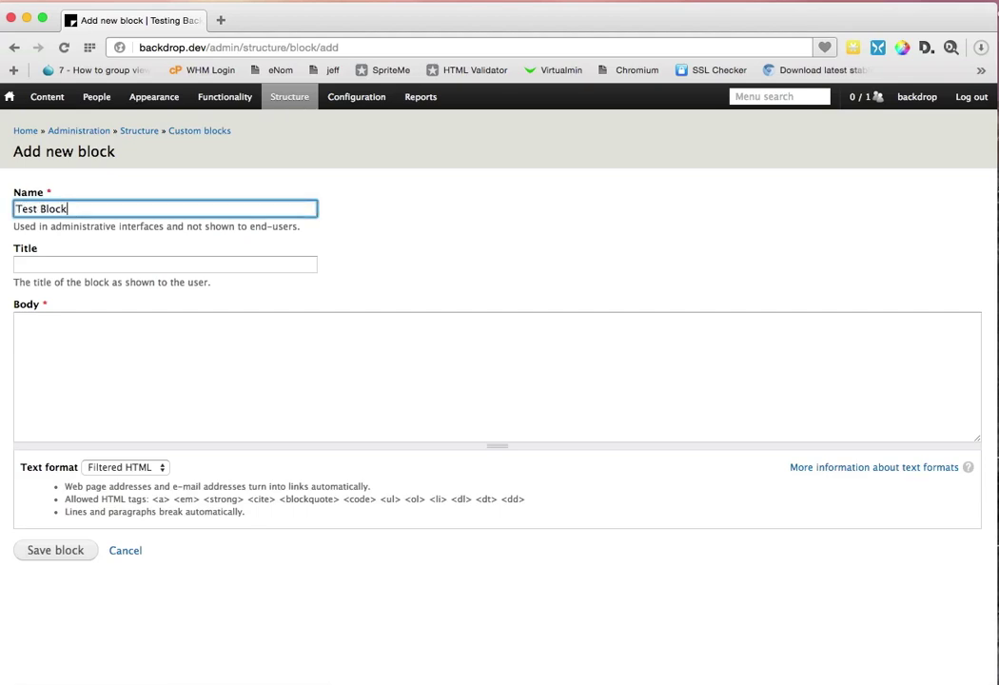
left_click(95, 264)
type("Test VB")
type("ock")
Step: Enter the body 'Test content of the block.' and save the block
key("Tab")
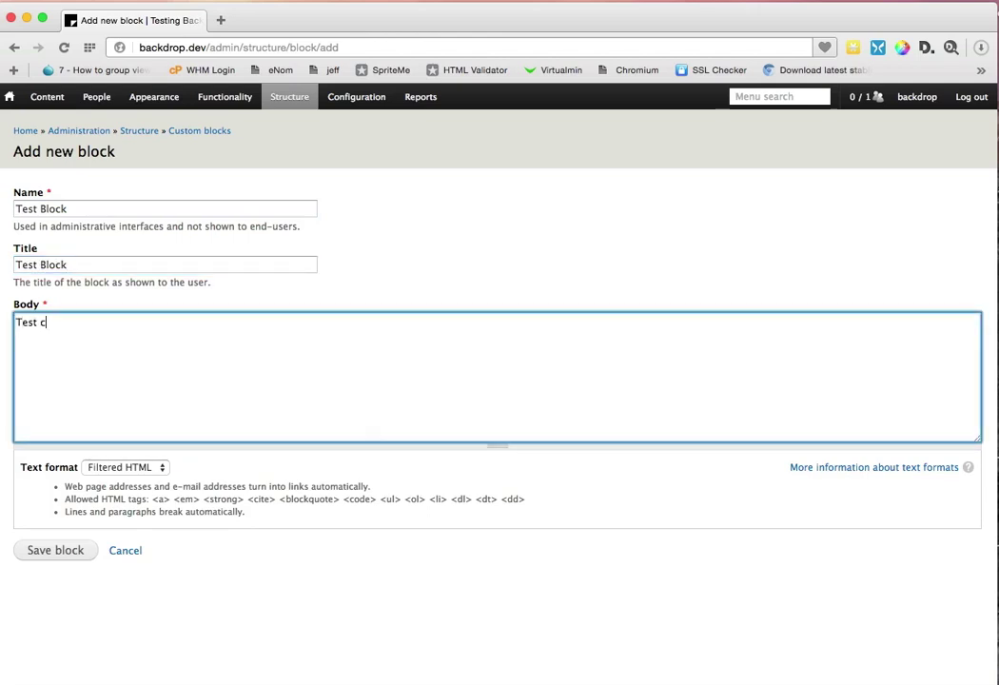
key("BackSpace")
key("BackSpace")
key("BackSpace")
type("tn o")
key("BackSpace")
key("BackSpace")
key("BackSpace")
type("opf")
type("f the block.")
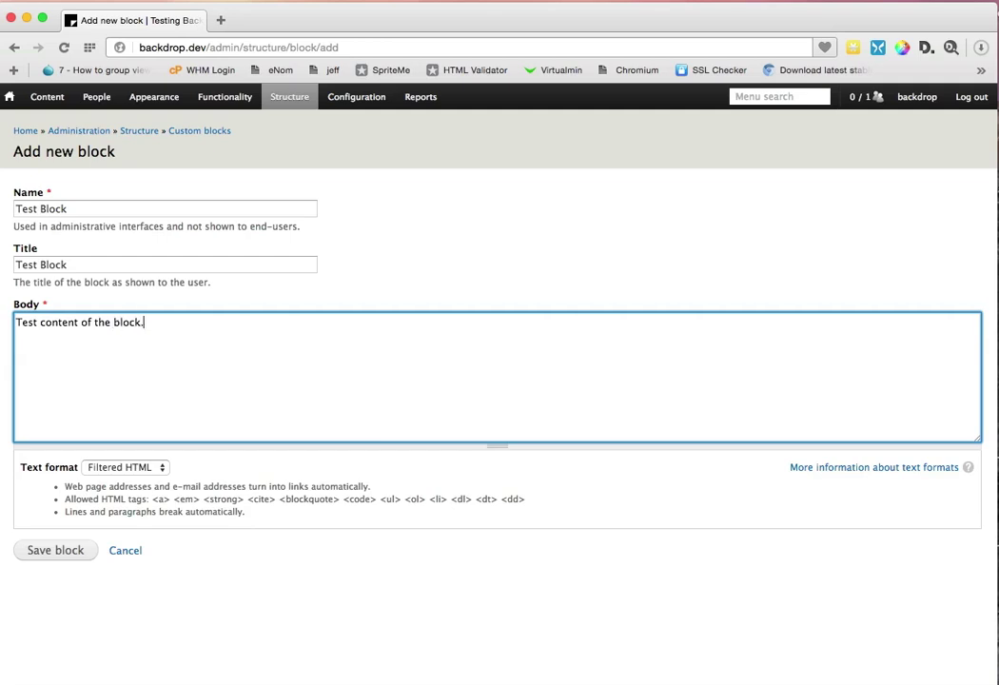
left_click(56, 559)
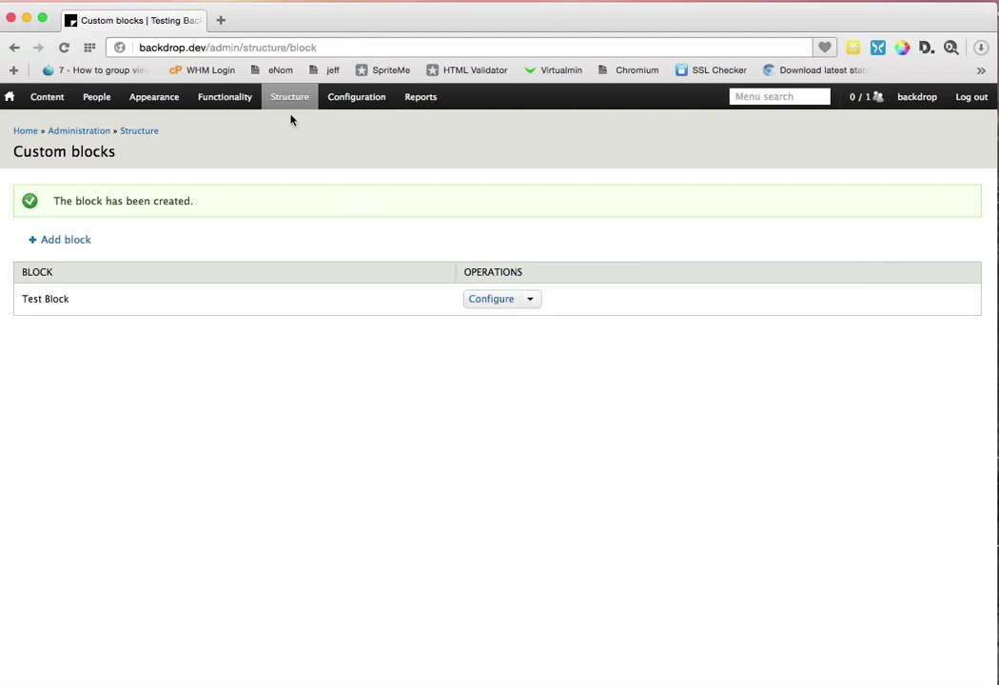
mouse_move(288, 103)
mouse_move(292, 183)
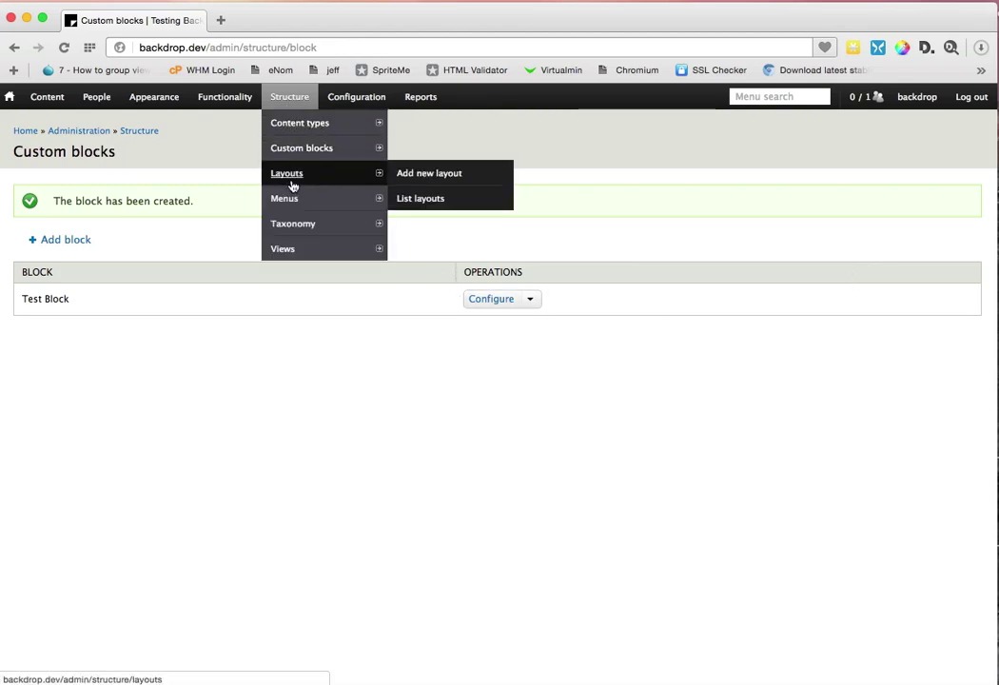
Step: Add Test Block to the Sidebar region of the Default Layout
left_click(297, 175)
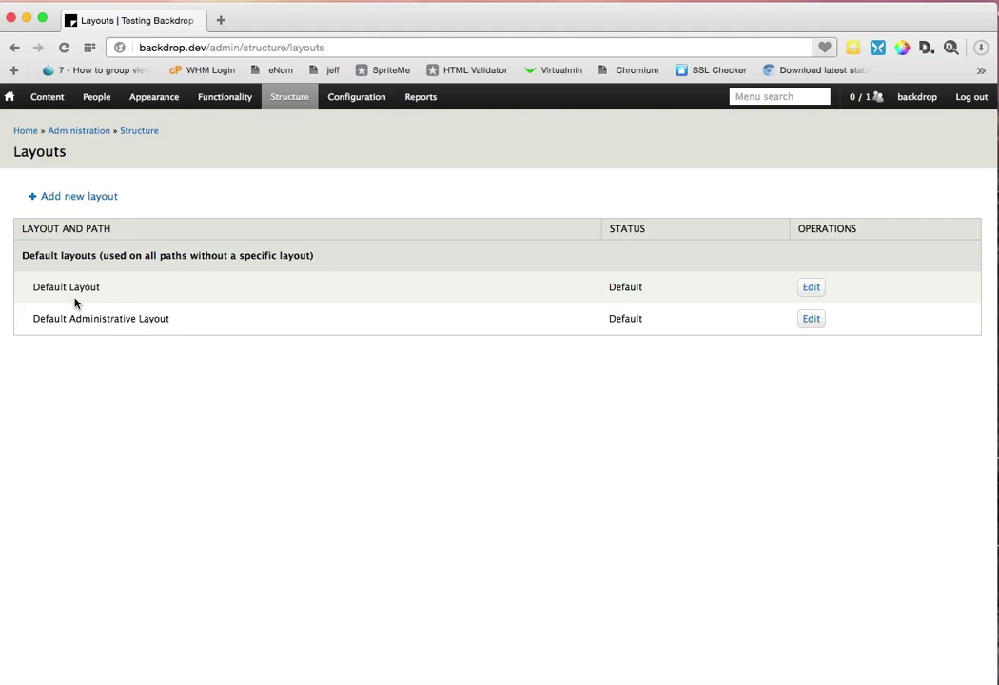
left_click(814, 292)
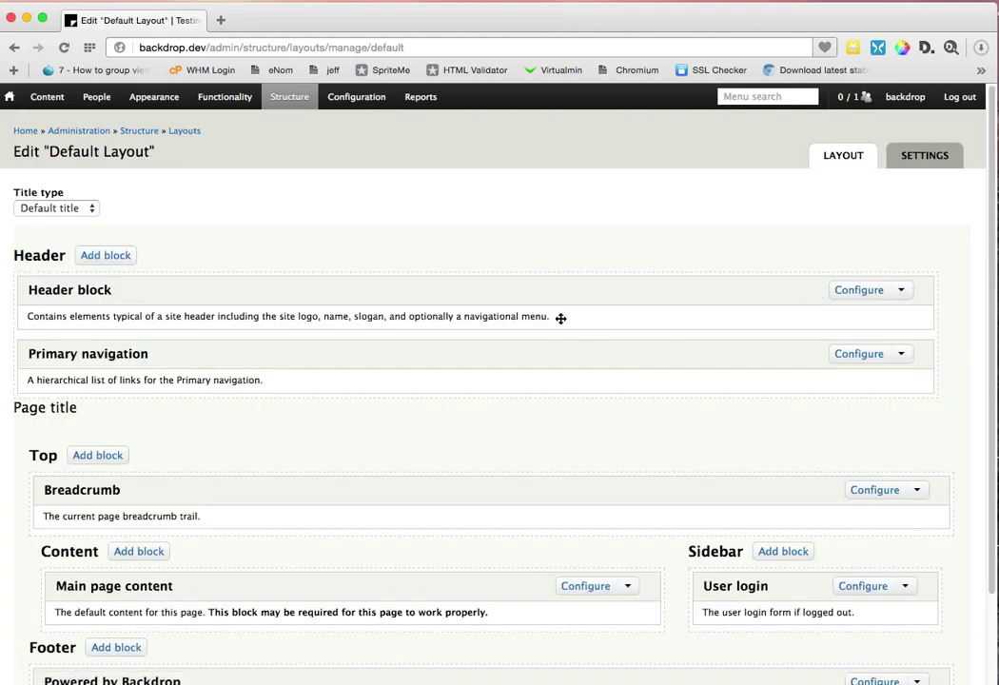
scroll(556, 317, "down", 2)
scroll(555, 317, "down", 4)
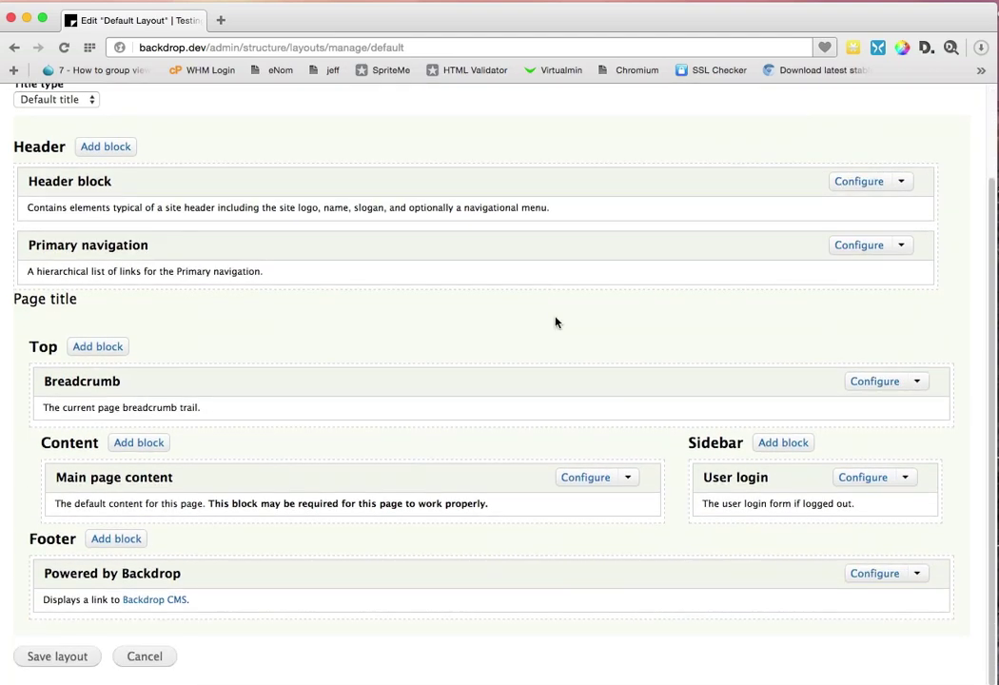
scroll(556, 321, "up", 1)
scroll(556, 322, "down", 1)
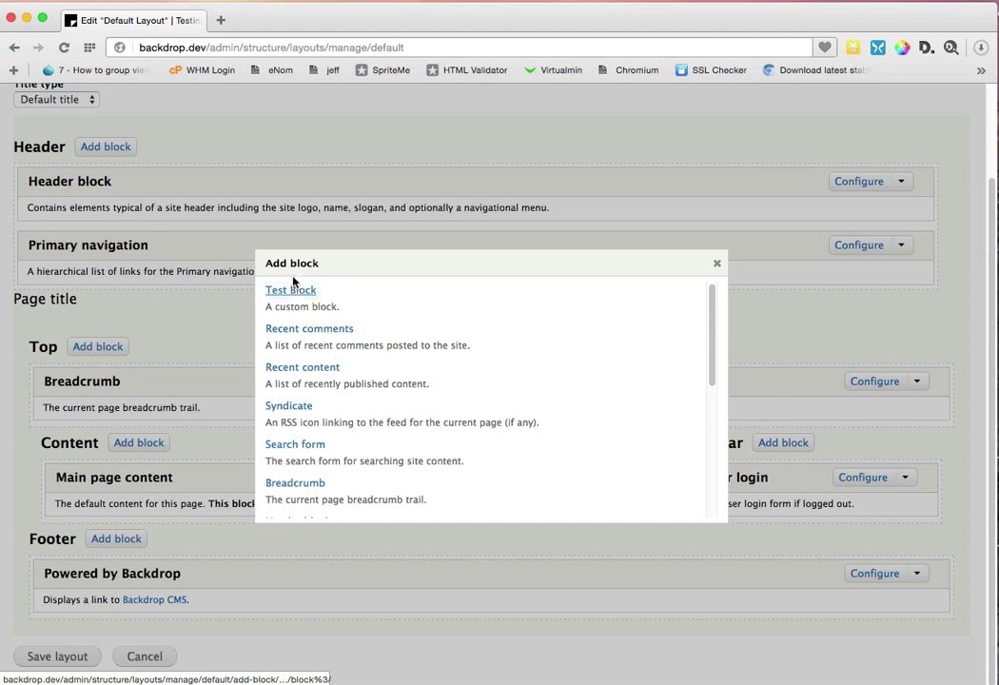
left_click(291, 292)
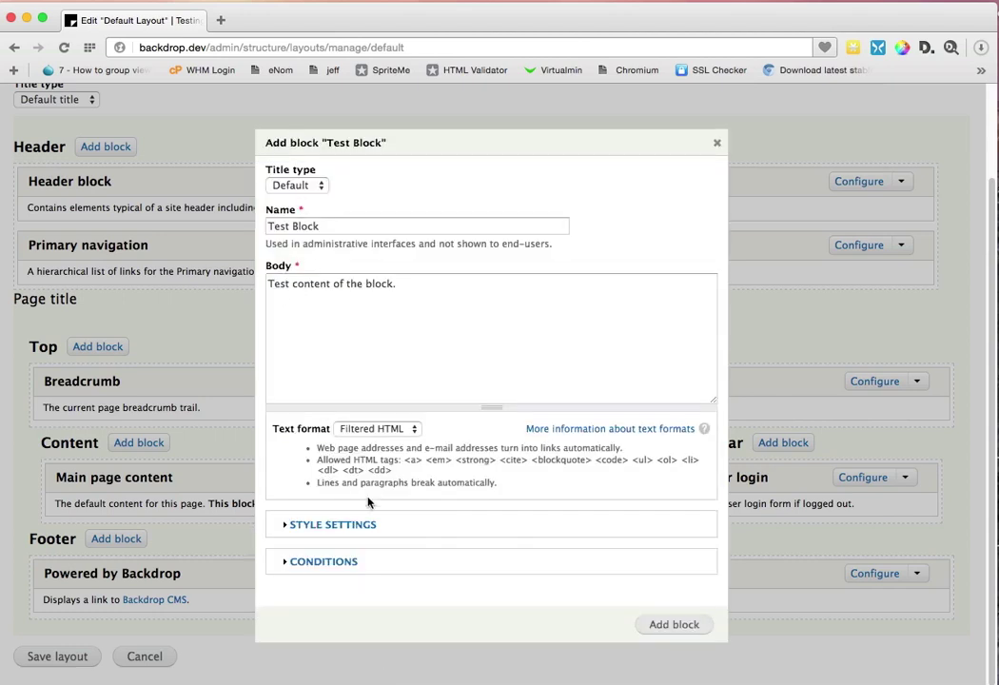
left_click(317, 565)
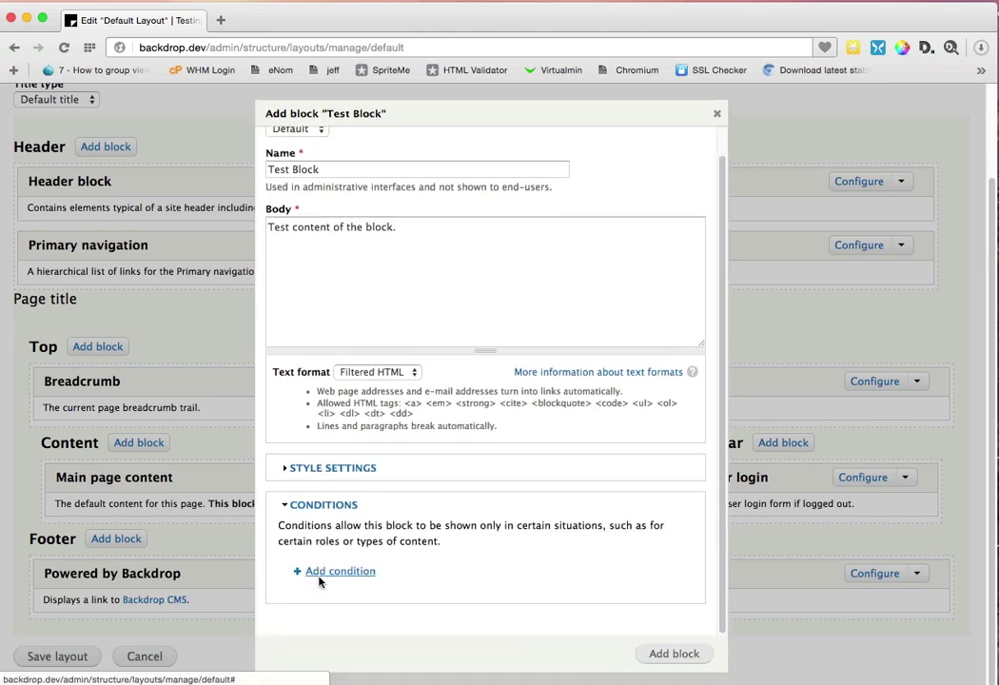
left_click(329, 469)
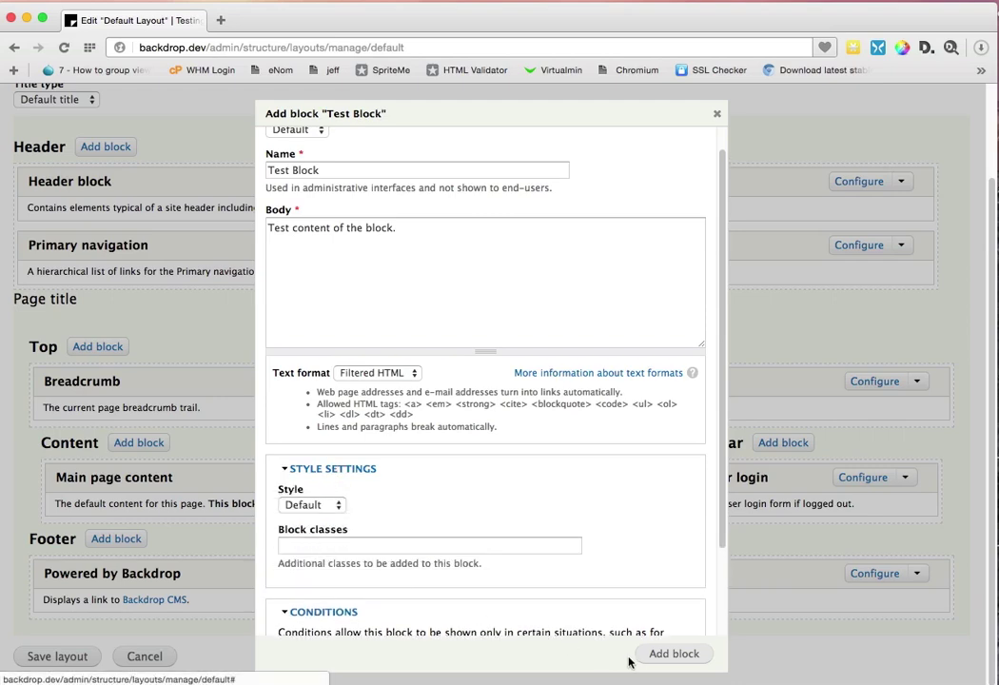
left_click(687, 656)
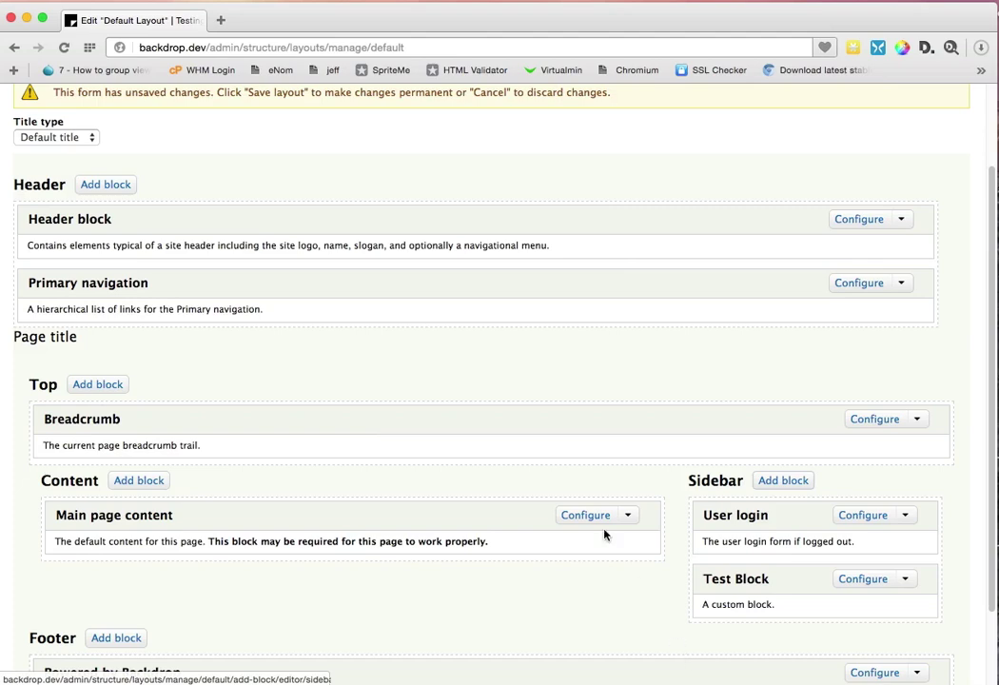
Step: Move Test Block above User login in the Sidebar and save the Default Layout
scroll(817, 506, "down", 3)
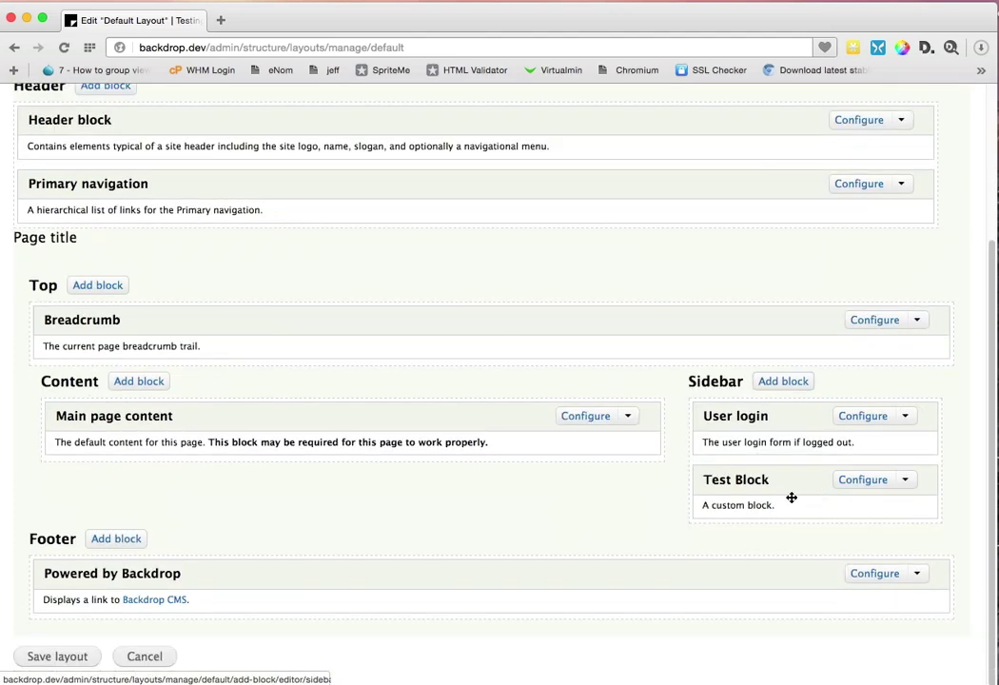
mouse_move(792, 498)
left_mouse_down()
mouse_move(783, 466)
mouse_move(796, 483)
left_mouse_up()
scroll(425, 481, "down", 1)
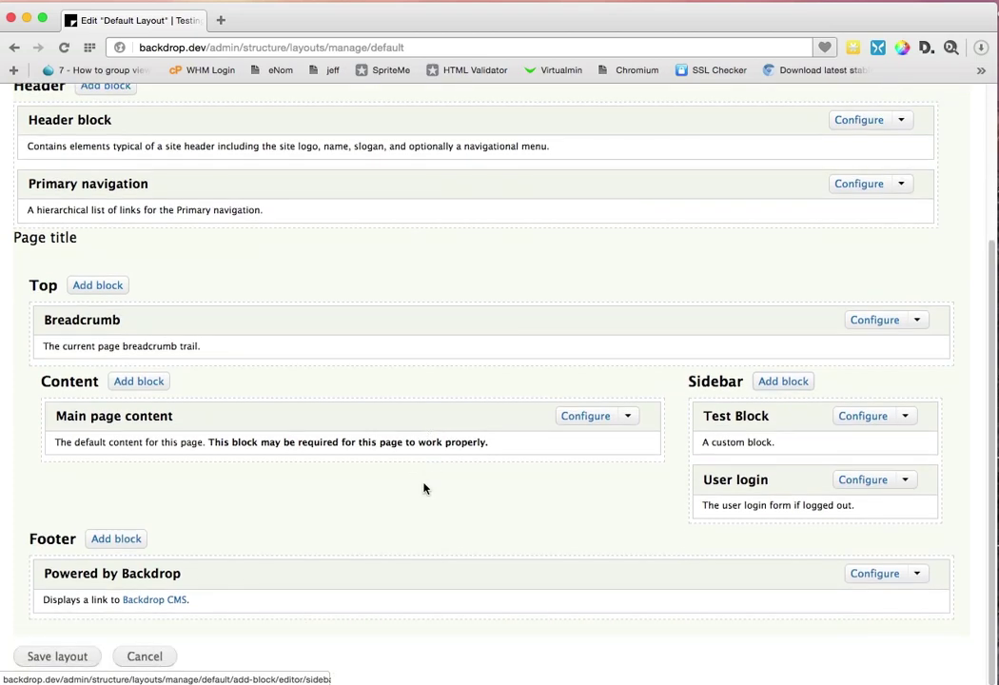
scroll(424, 488, "up", 4)
scroll(424, 488, "down", 4)
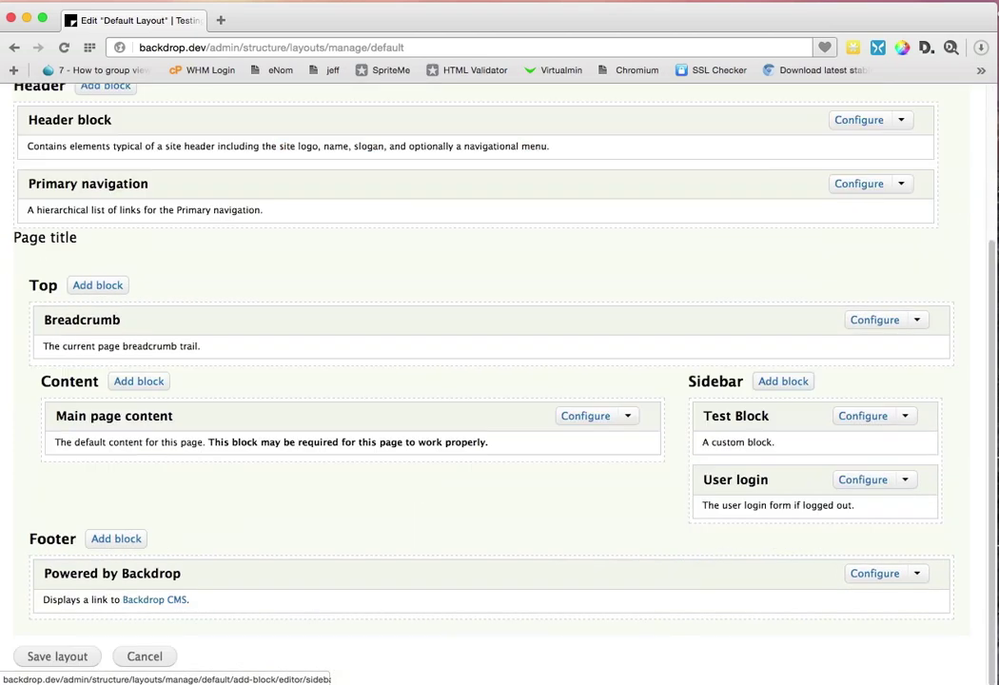
left_click(33, 659)
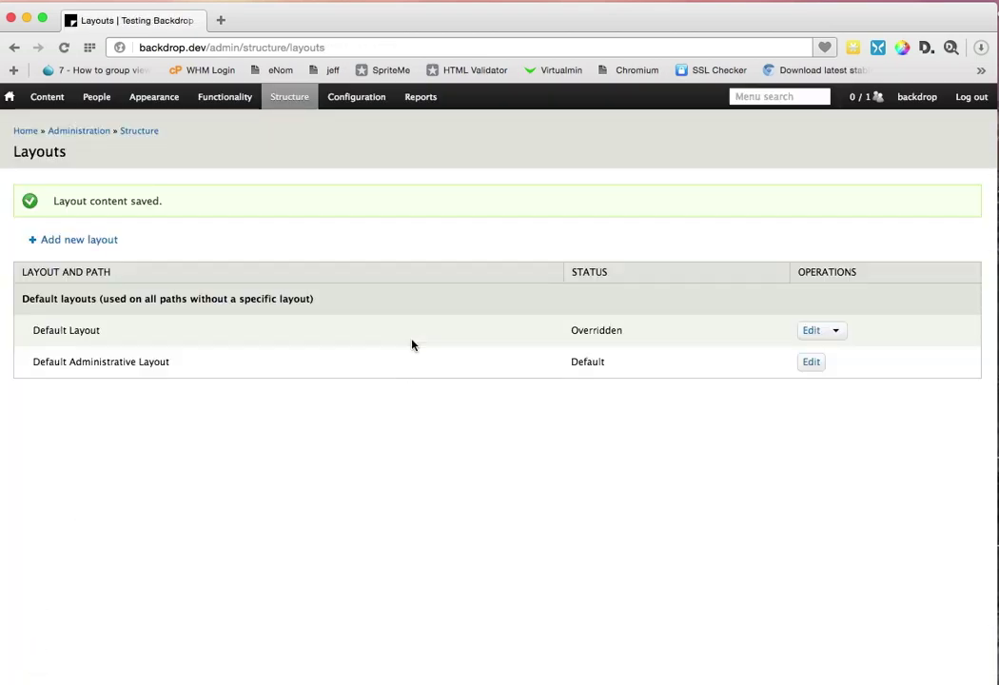
Step: Start a new layout named 'Test Layout' with 3/3/4 columns and path %, and submit it
left_click(60, 244)
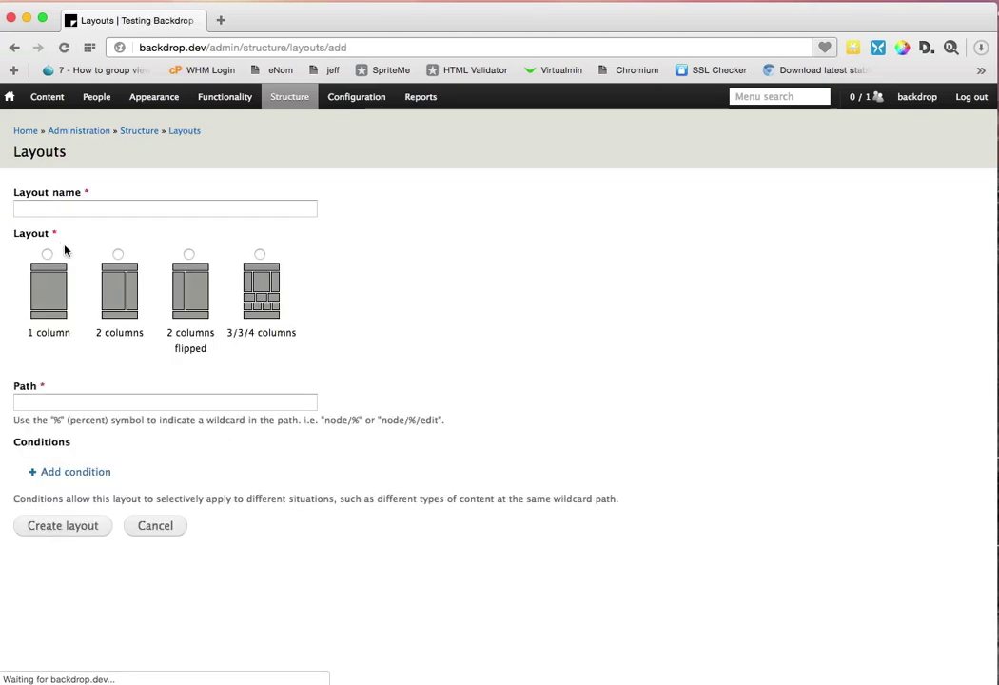
left_click(84, 208)
type("Test Layout")
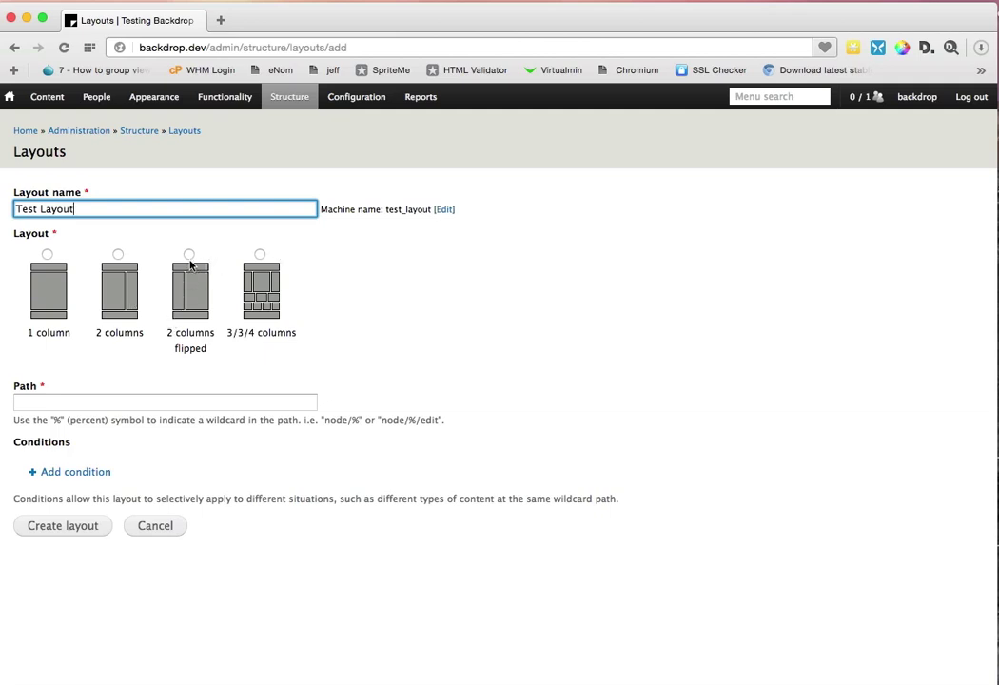
left_click(260, 254)
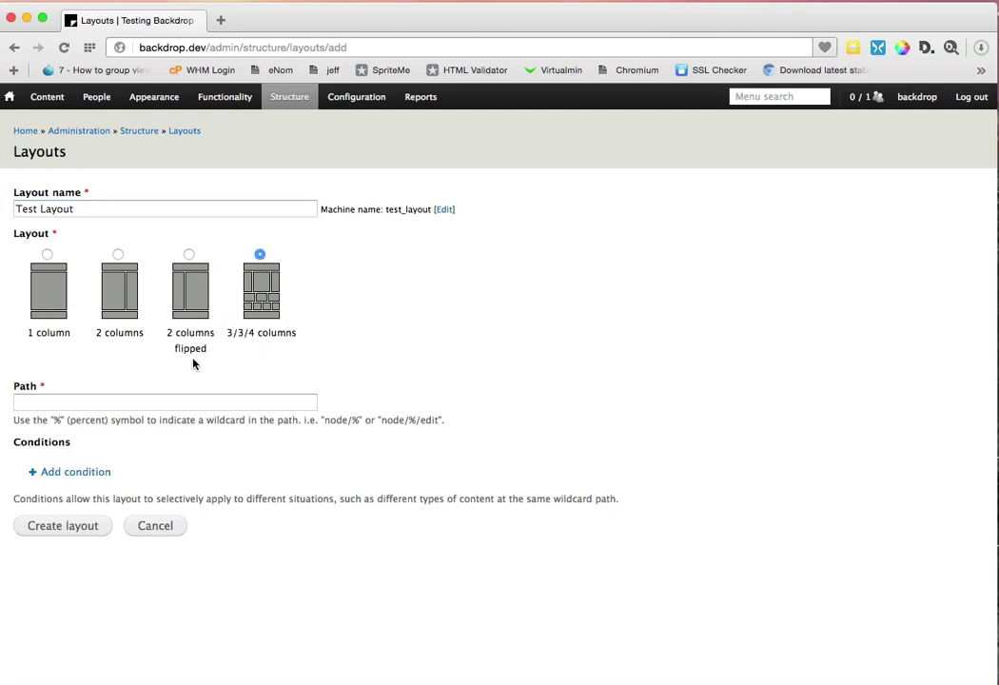
left_click(153, 403)
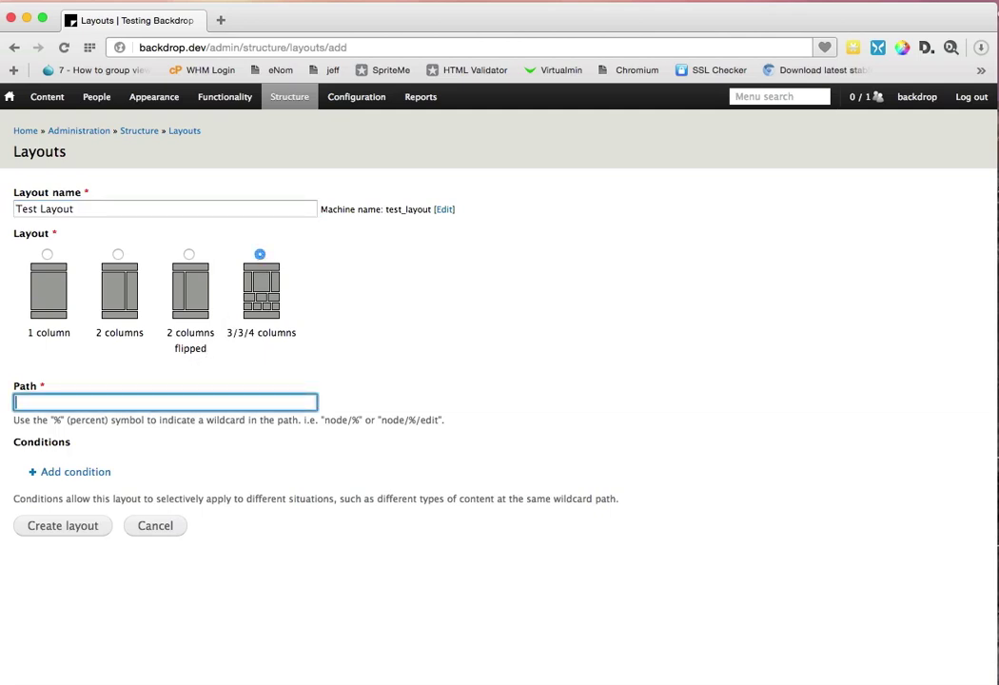
key("Return")
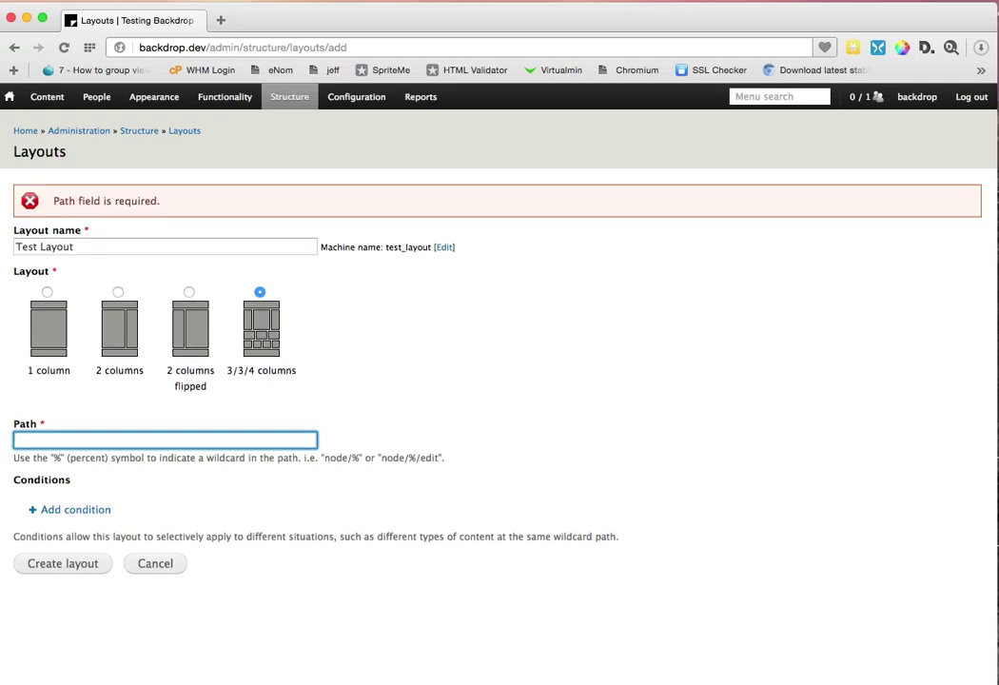
key("Return")
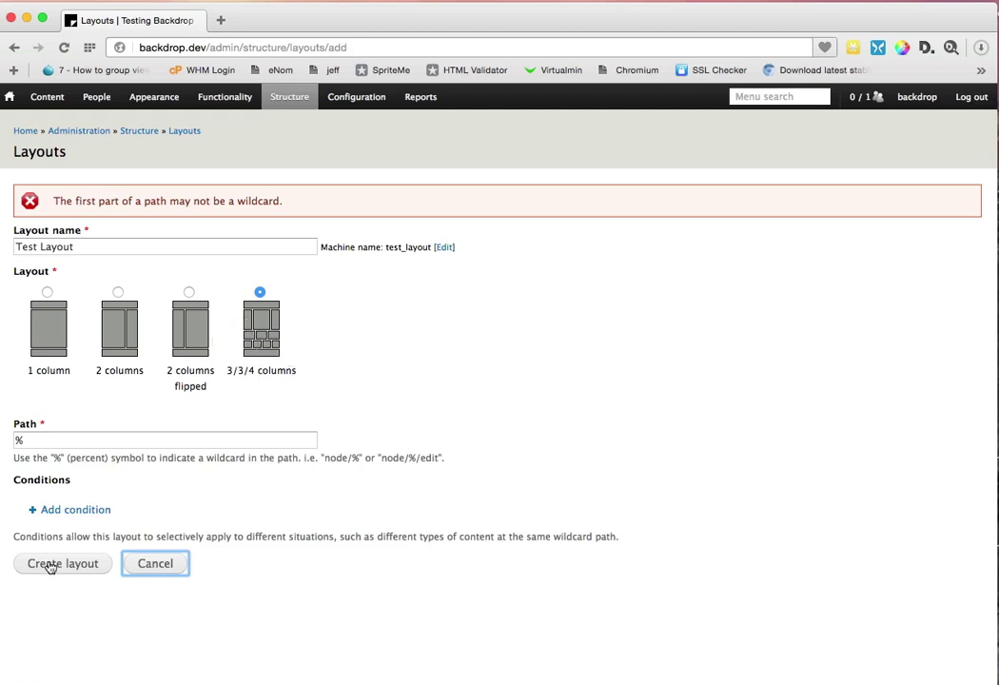
Step: Add a Front page condition to the Test Layout
left_click(66, 515)
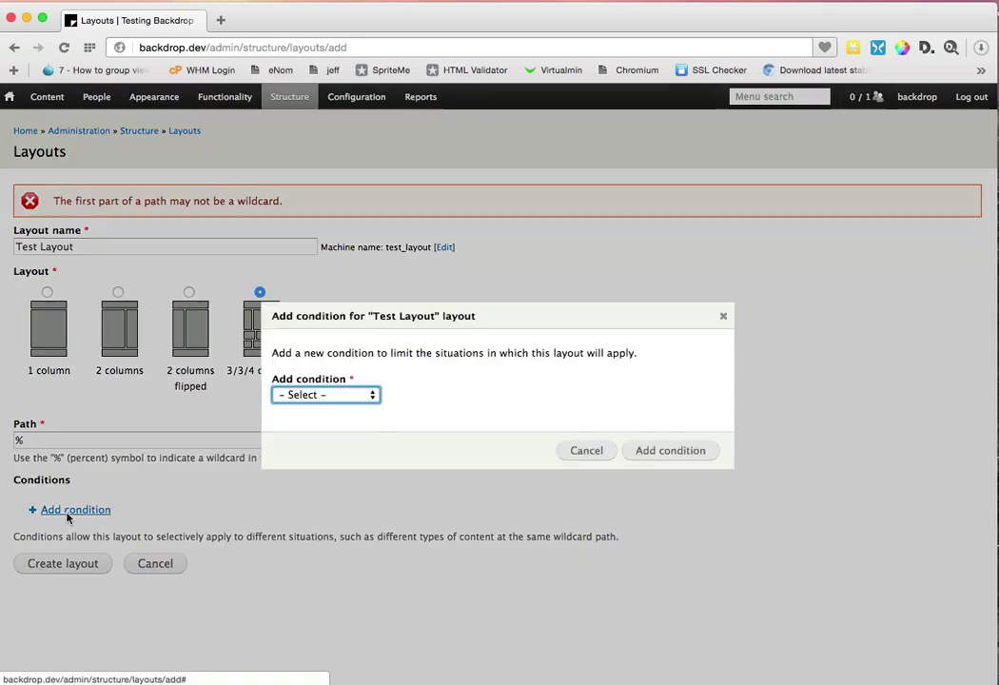
left_click(315, 397)
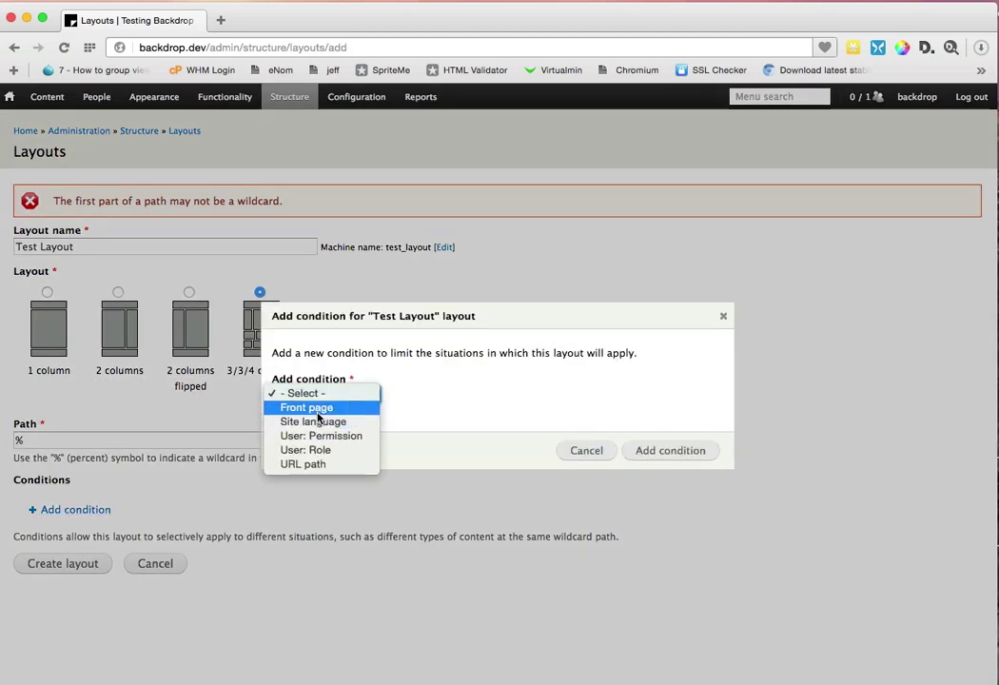
left_click(314, 408)
left_click(645, 450)
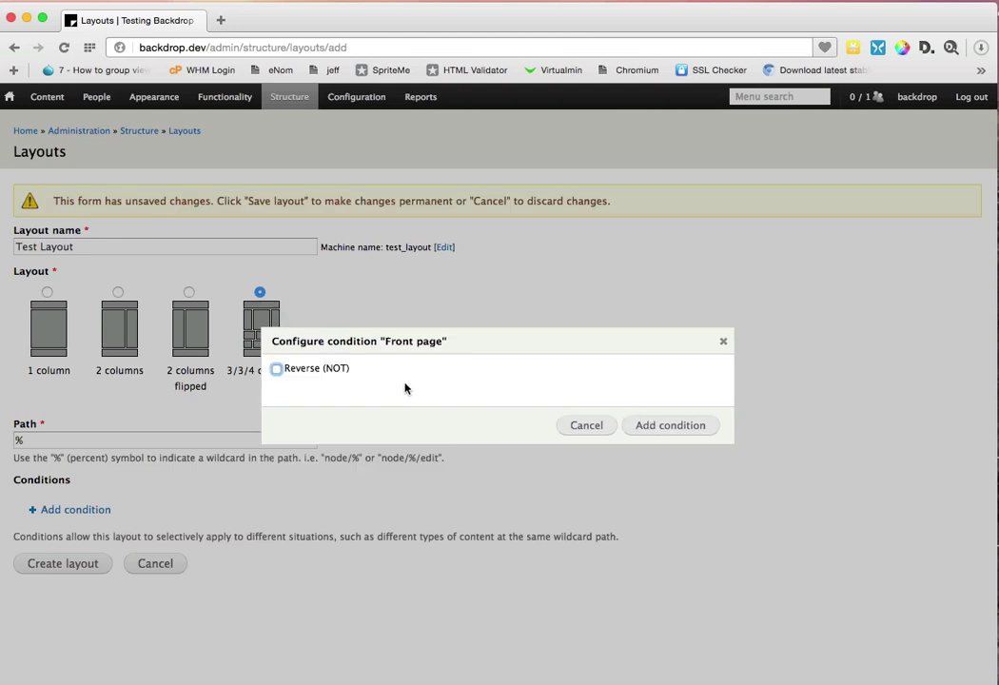
left_click(682, 428)
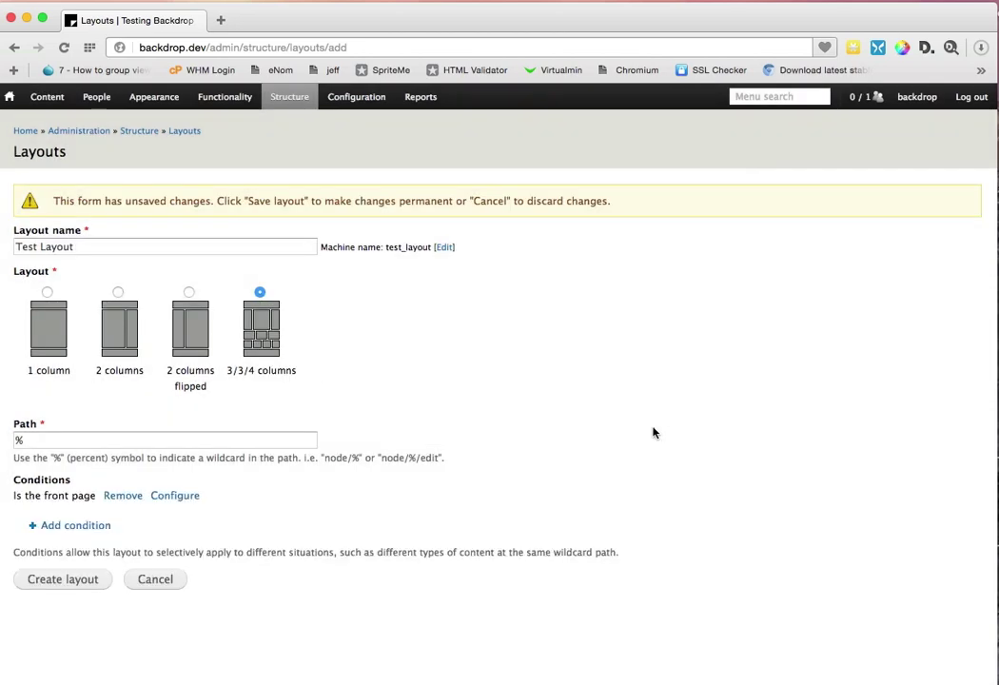
Step: Add a User: Role condition limited to Anonymous, then try creating the layout
left_click(83, 527)
left_click(359, 398)
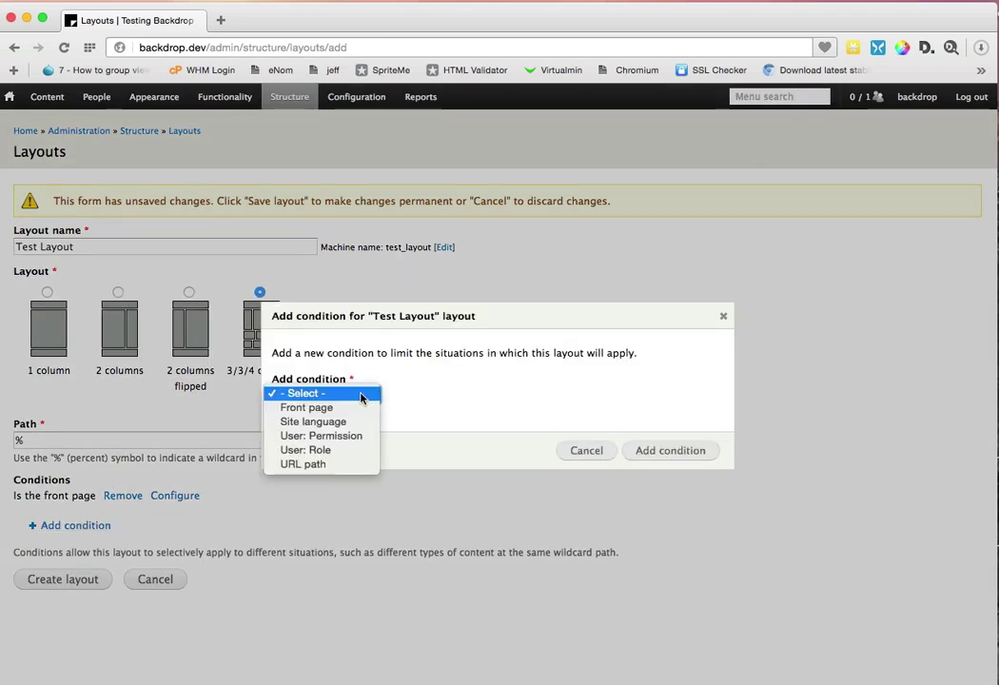
left_click(350, 450)
left_click(659, 451)
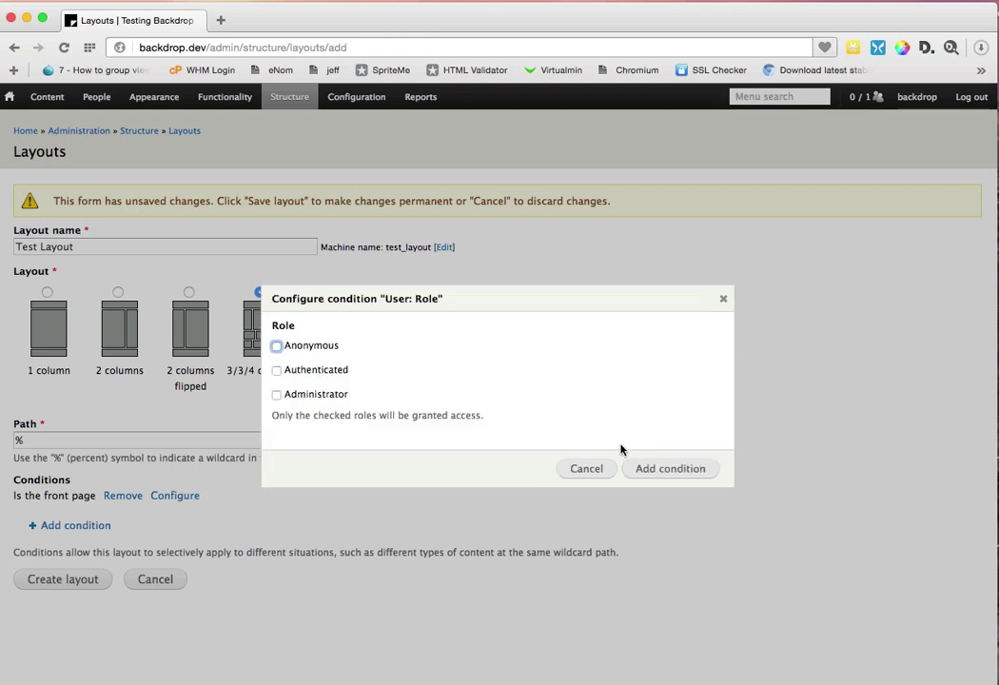
left_click_drag(340, 347, 315, 354)
left_click(314, 348)
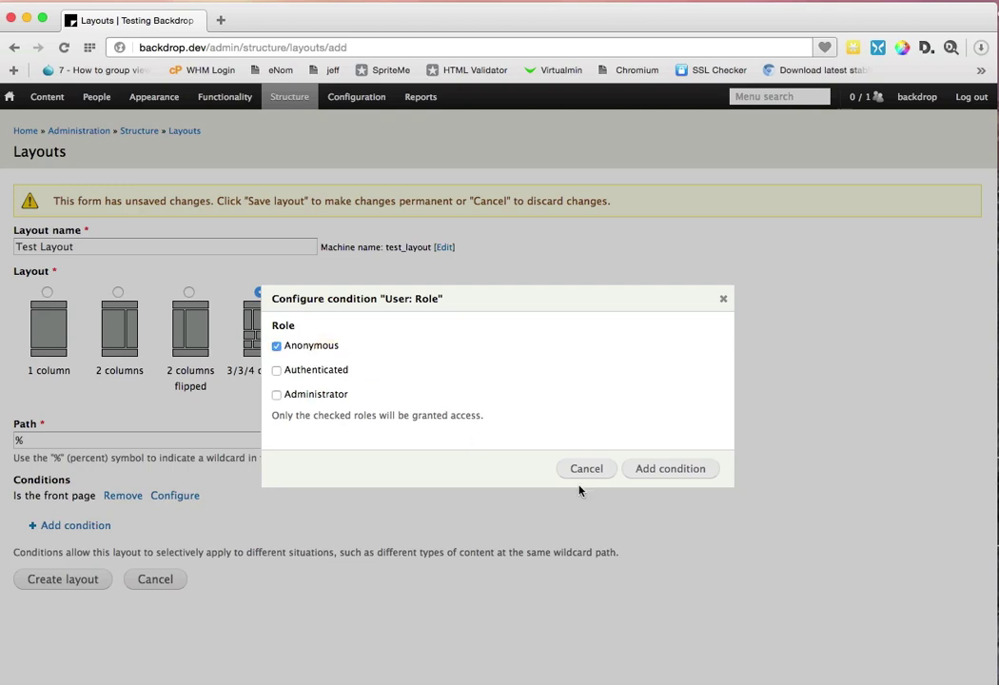
left_click(689, 470)
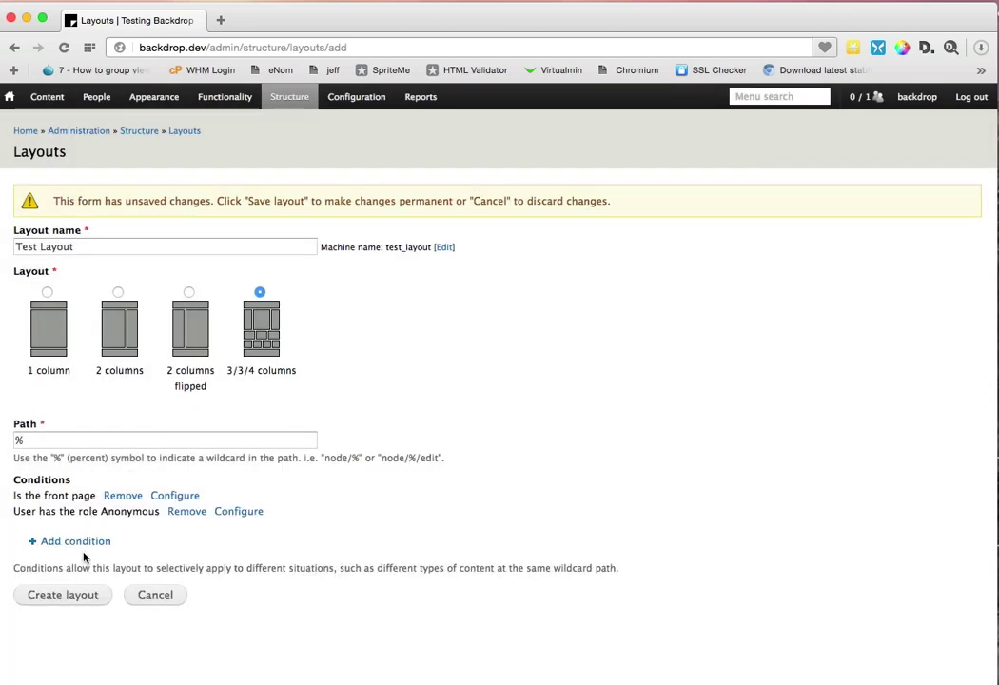
left_click(71, 601)
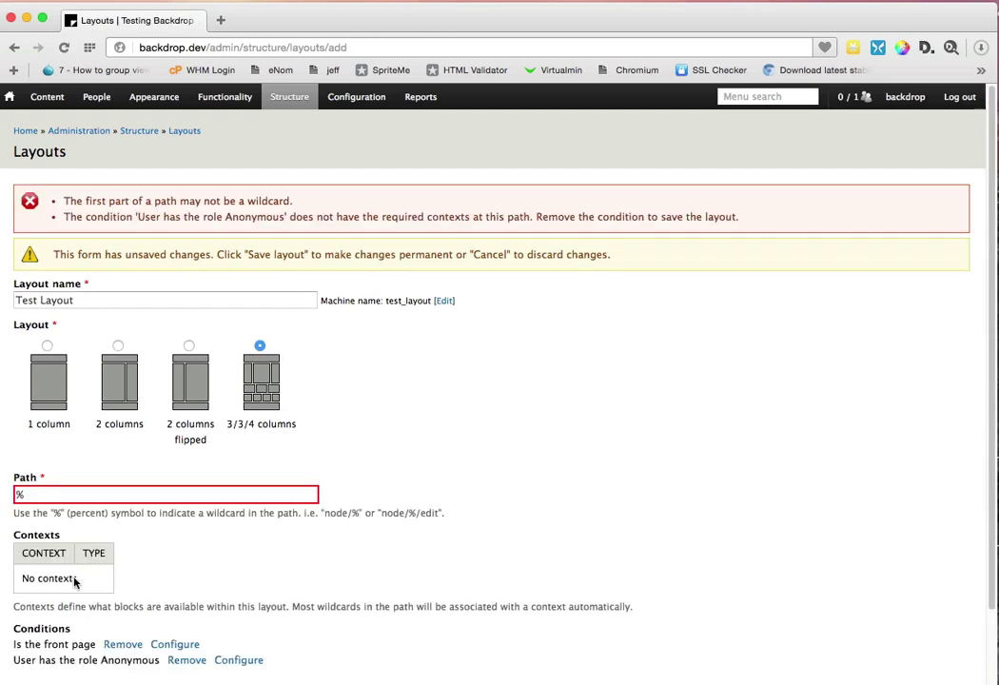
Step: Retype the layout path, retry creating the layout, and return from the error response
left_click(62, 489)
key("BackSpace")
type("node/")
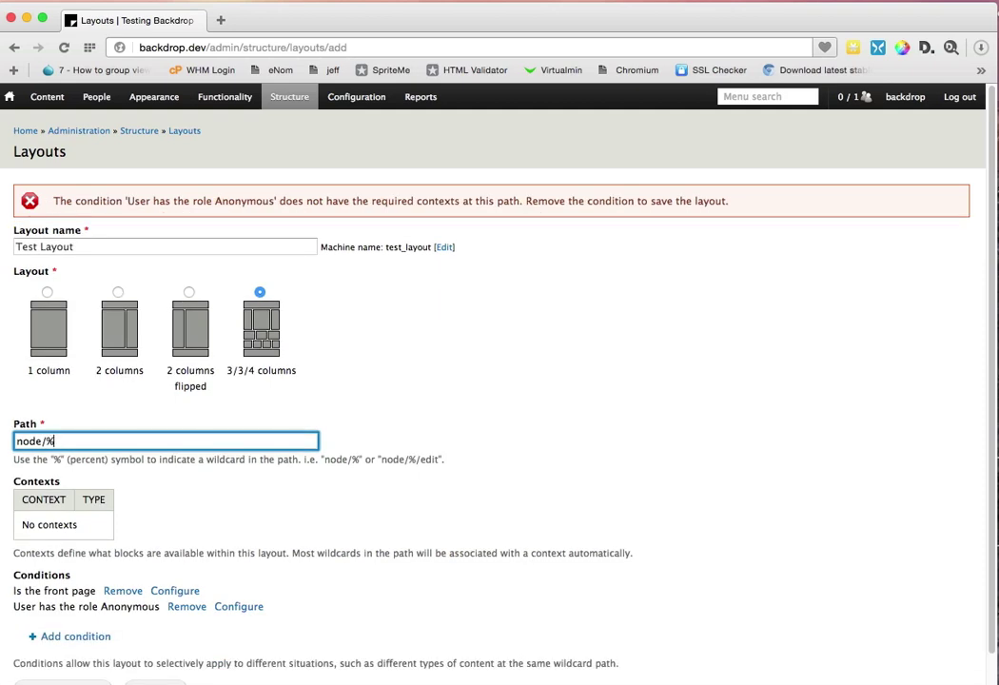
scroll(38, 597, "down", 1)
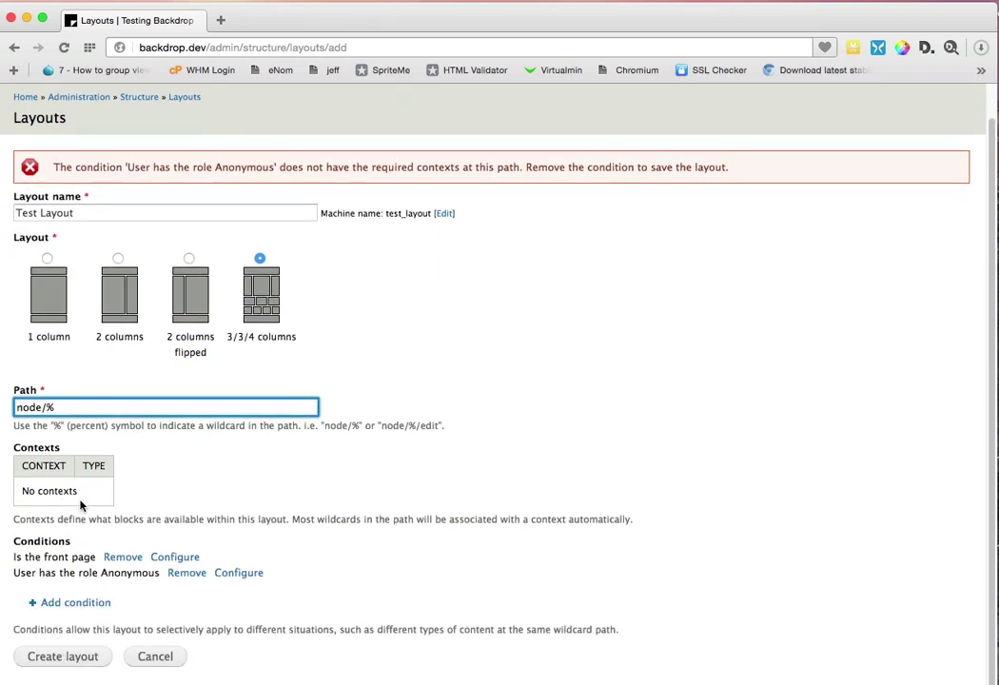
triple_click(81, 411)
type("<front>")
left_click(24, 658)
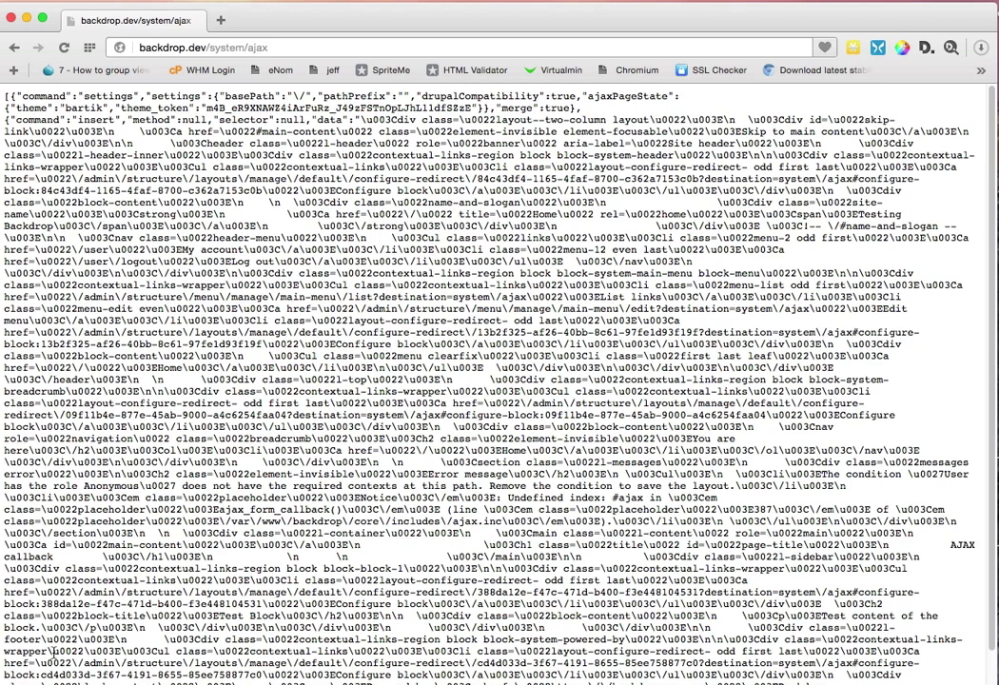
scroll(178, 366, "down", 2)
scroll(178, 366, "up", 2)
left_click(15, 47)
Step: Change the path to node/%, retry creating the layout, then return to the Layouts list
left_click(92, 463)
key("super+a")
type("n")
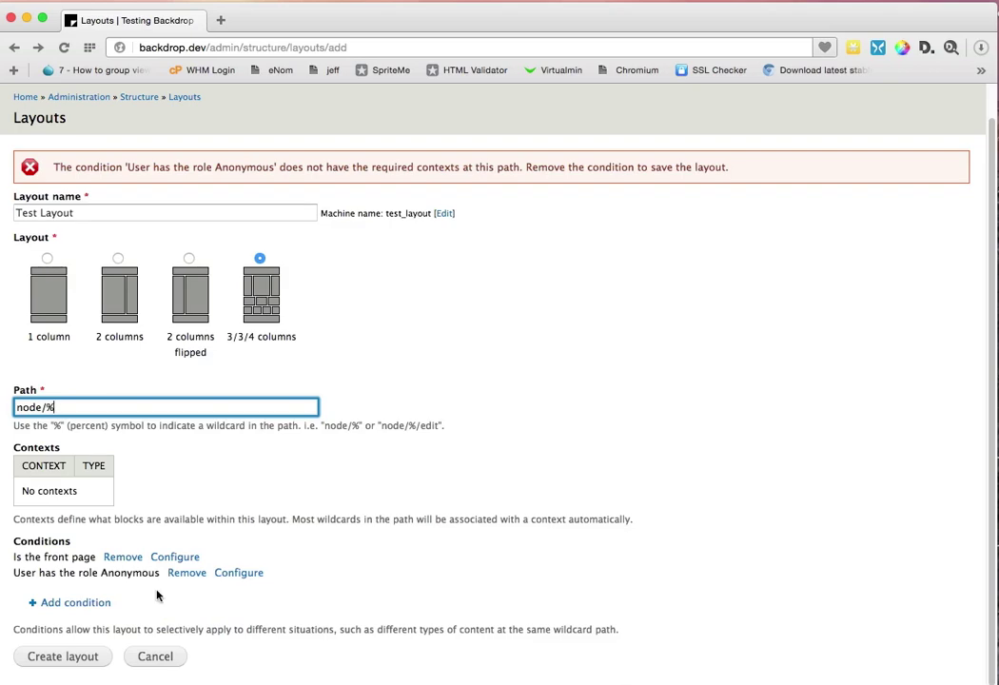
left_click(95, 656)
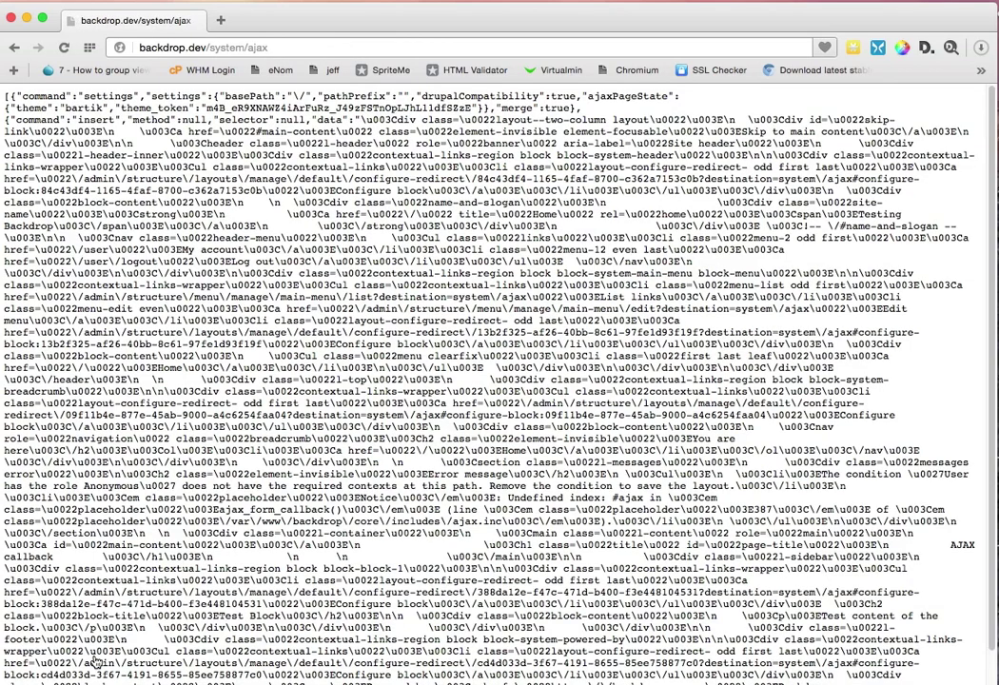
left_click(14, 48)
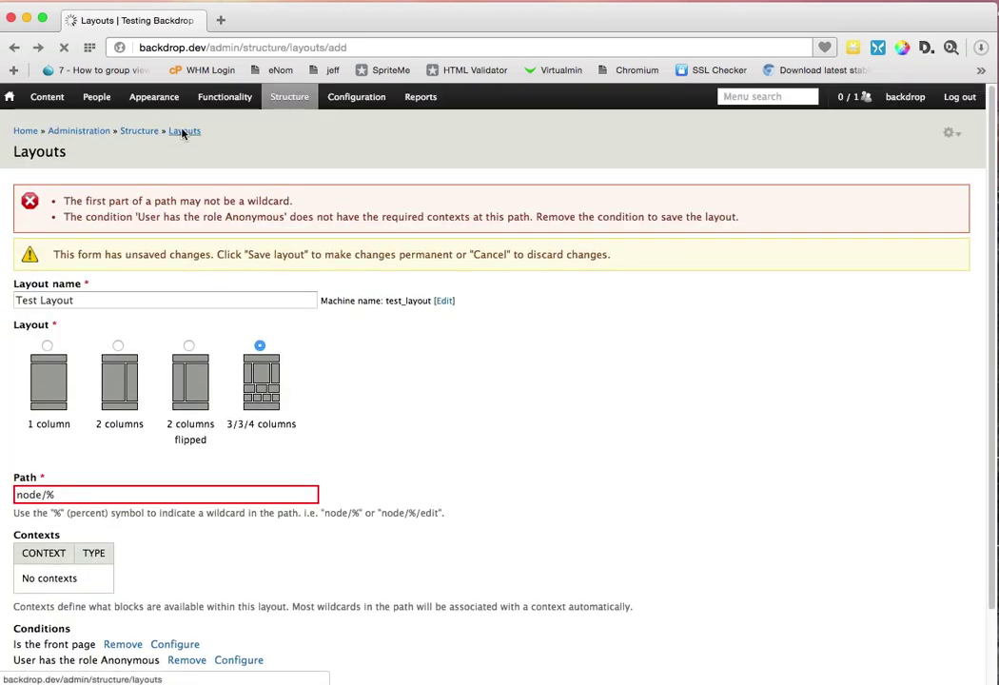
left_click(185, 130)
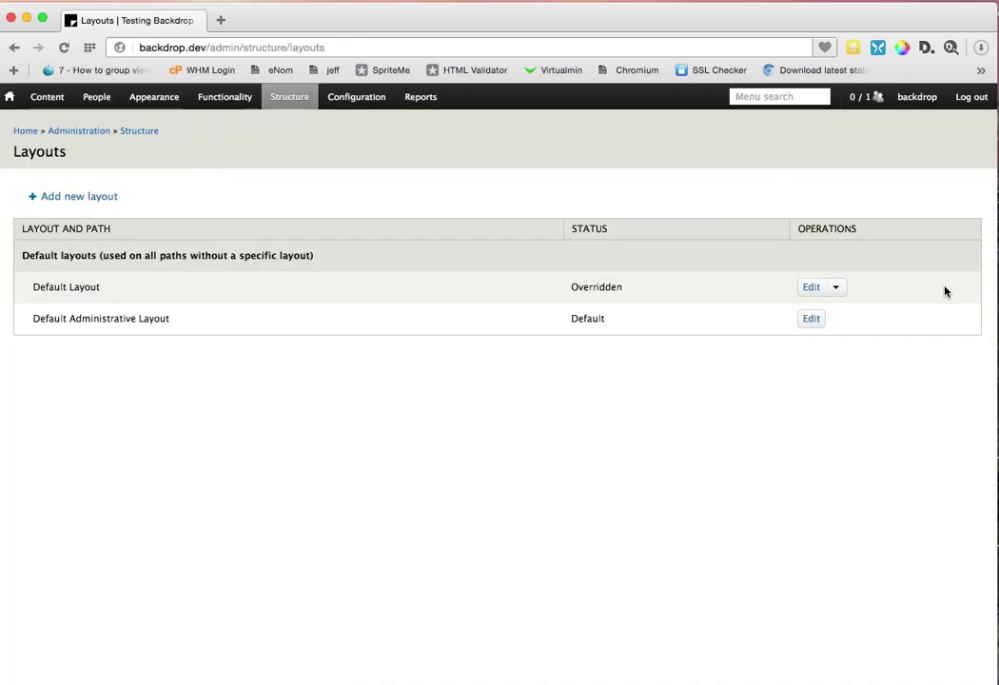
Step: Start a new 2 columns flipped layout with path node/%
left_click(105, 196)
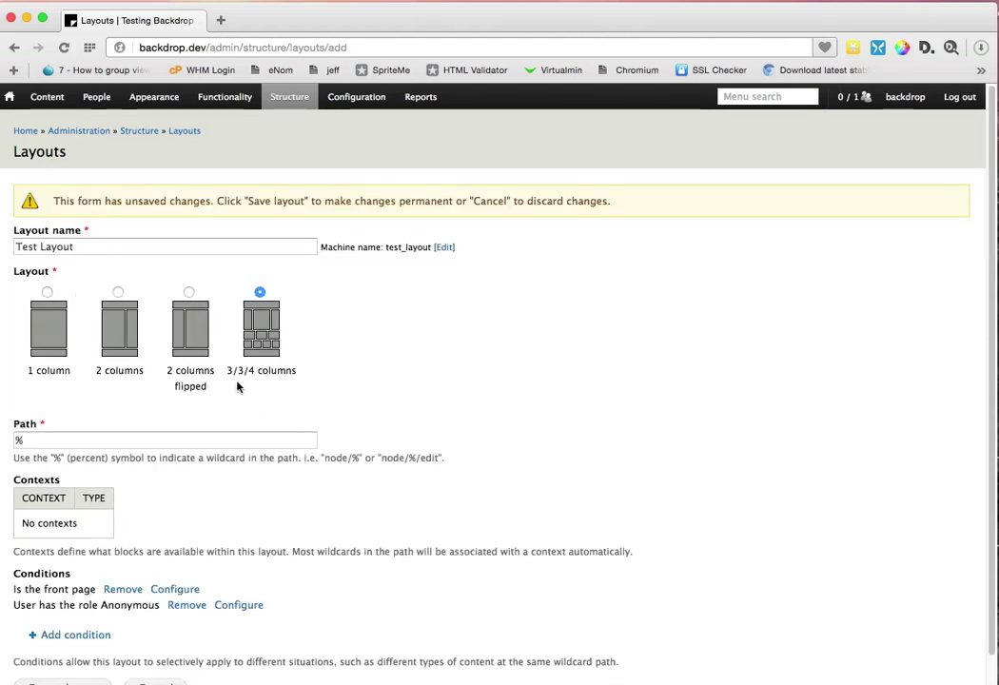
left_click(181, 320)
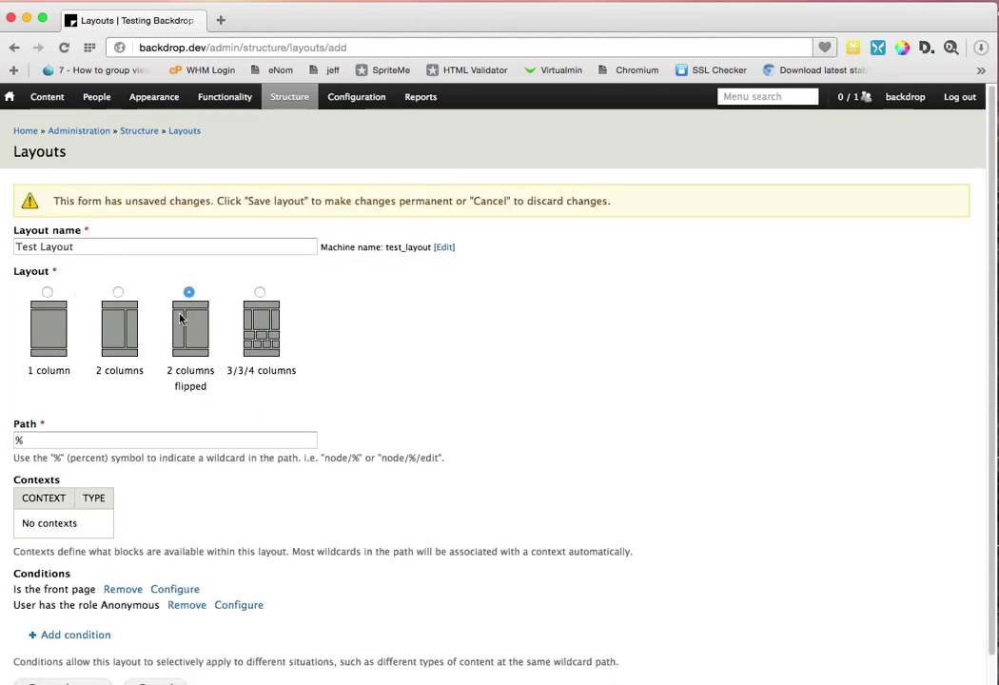
left_click(116, 442)
type("nod")
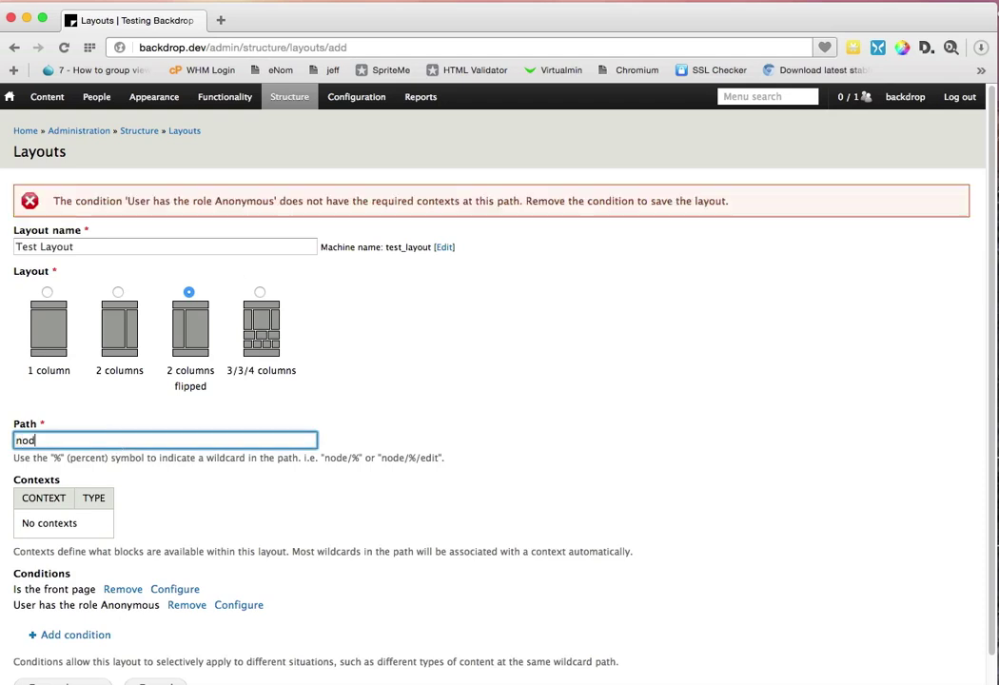
type("e/%")
scroll(225, 368, "down", 1)
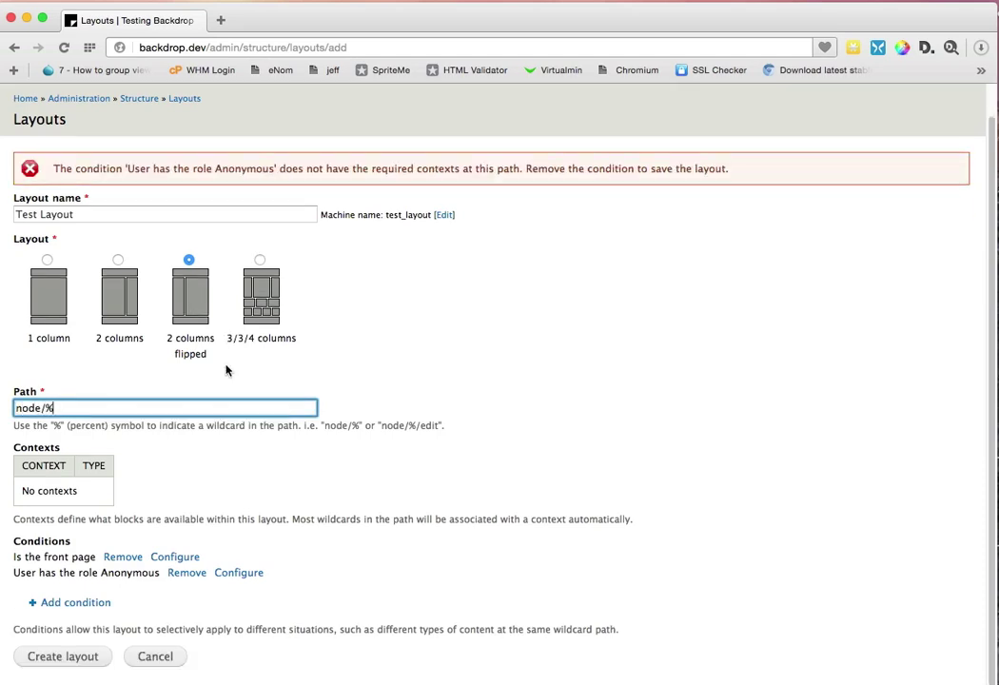
Step: Remove the Front page and Anonymous role conditions and create the Test Layout
left_click(136, 562)
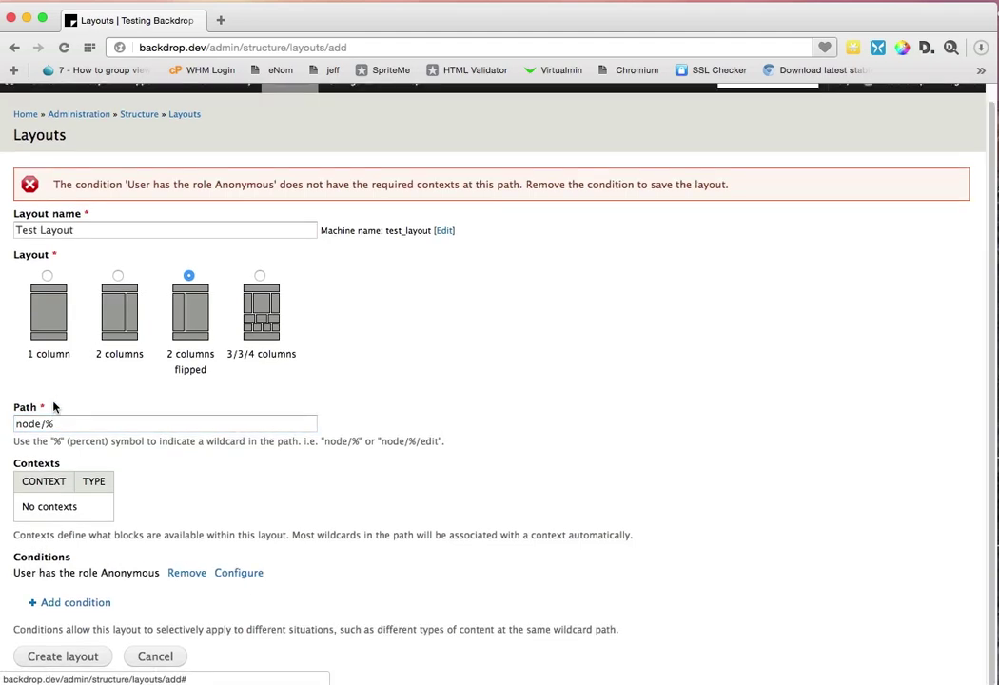
left_click(95, 657)
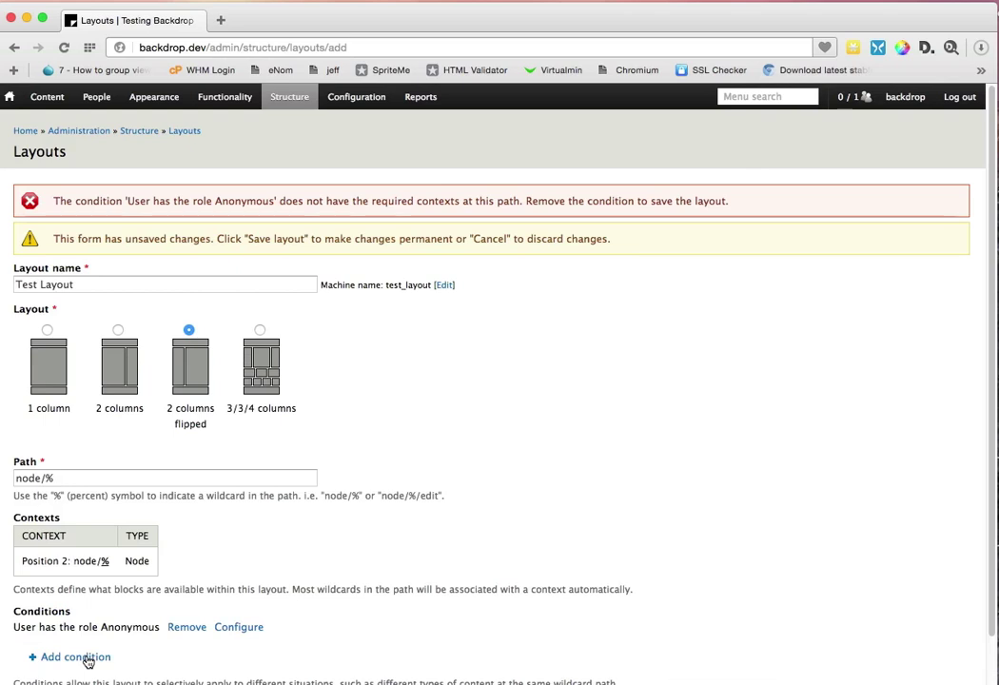
scroll(148, 594, "down", 2)
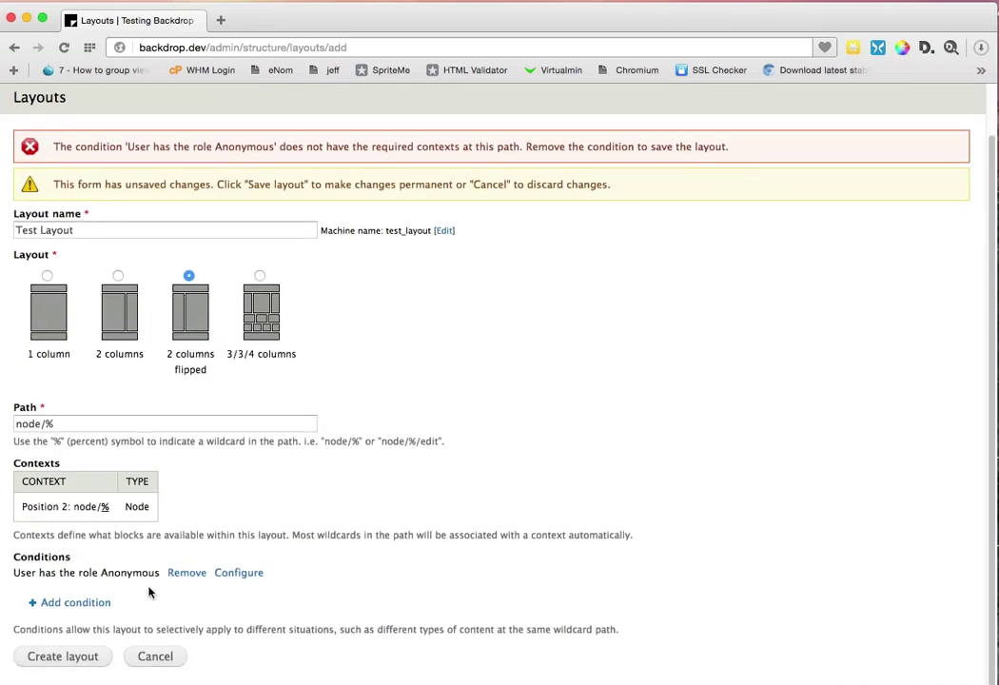
left_click(190, 573)
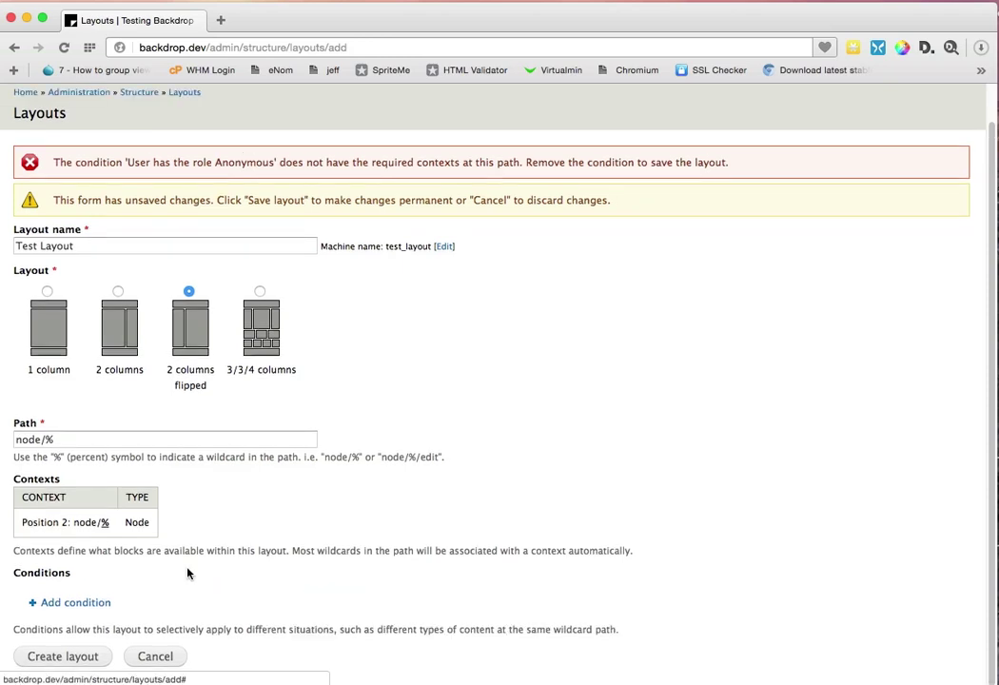
left_click(86, 657)
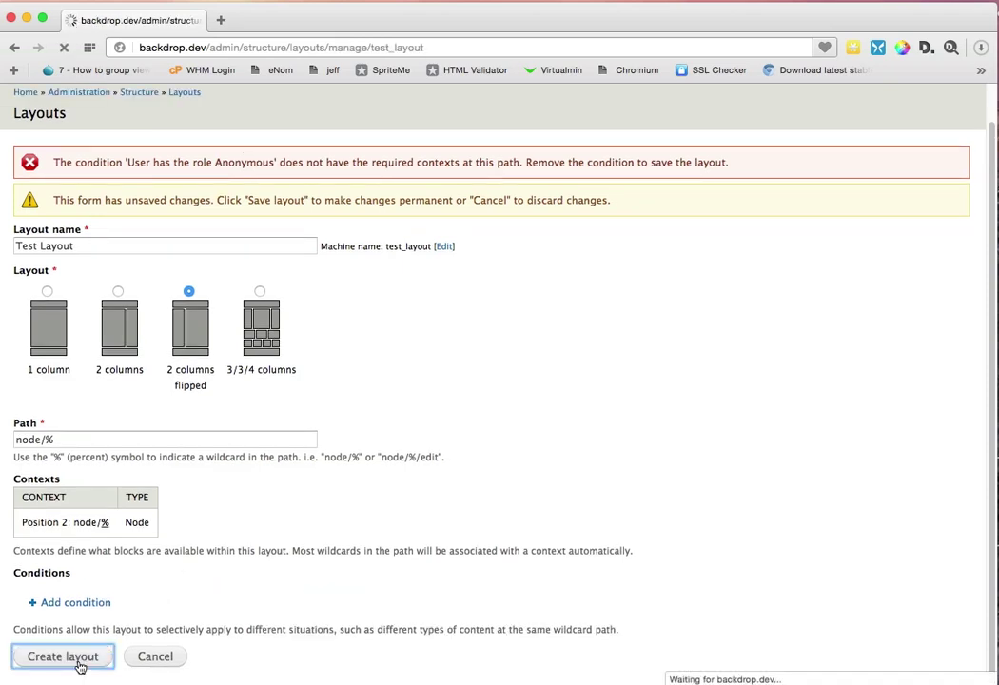
scroll(129, 573, "down", 4)
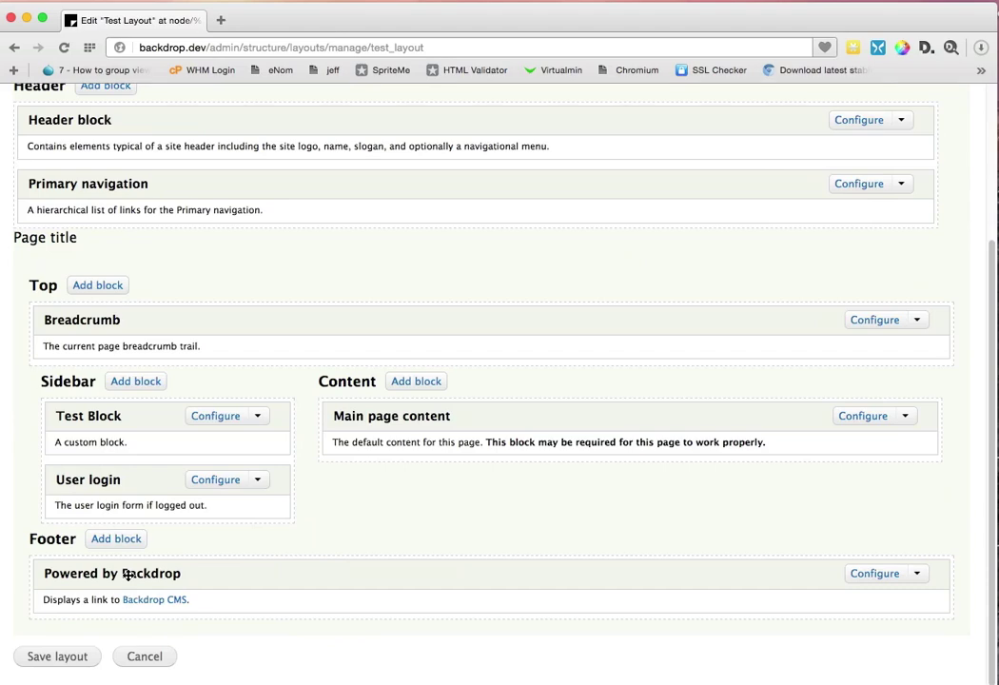
Step: Open the Settings page of the Test Layout at node/%
scroll(104, 579, "up", 4)
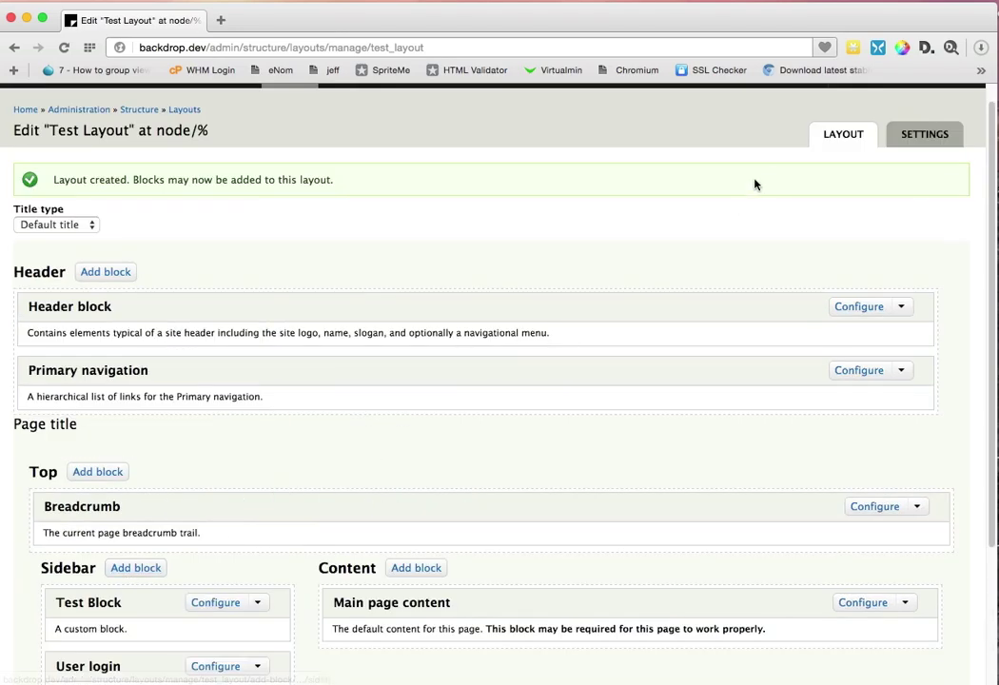
left_click(942, 145)
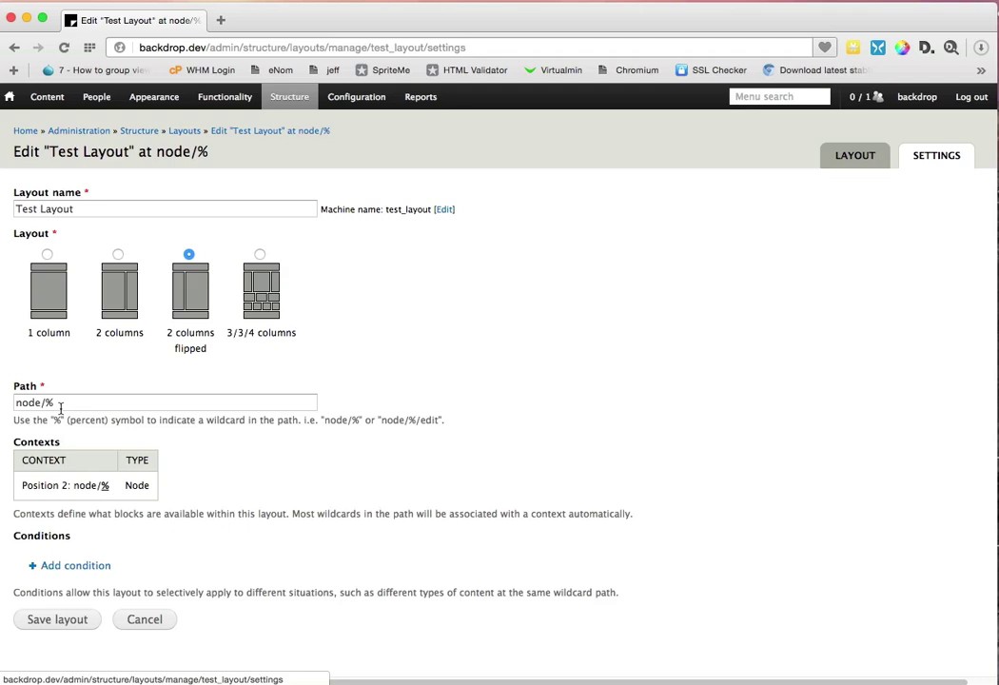
Step: Add a Node: Type is Article condition, save the layout, and move User login above Test Block
left_click(82, 567)
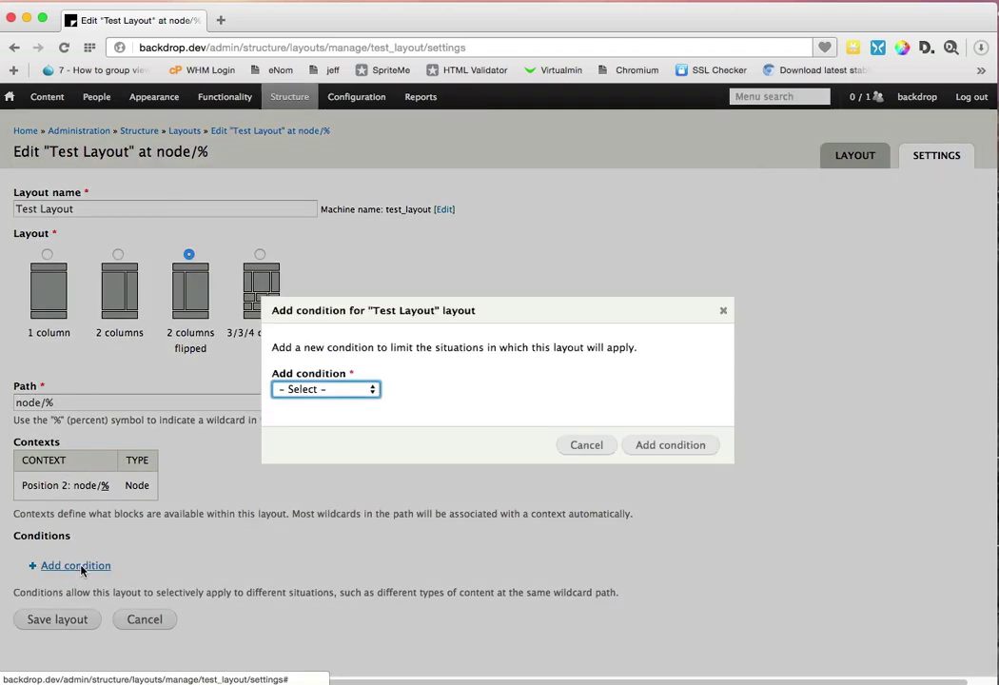
left_click(332, 389)
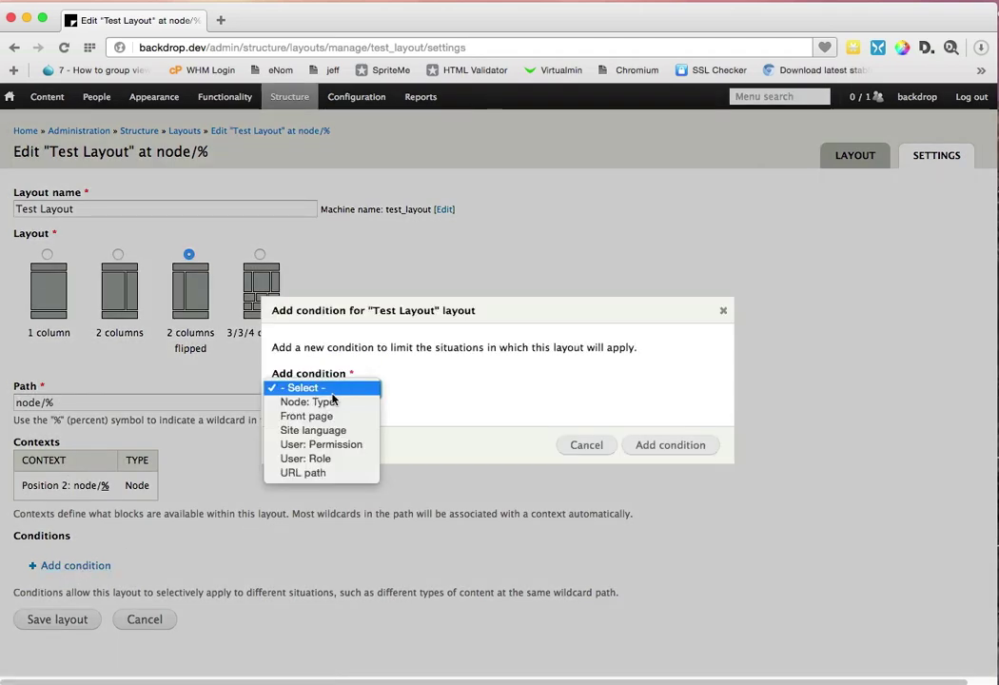
left_click(323, 401)
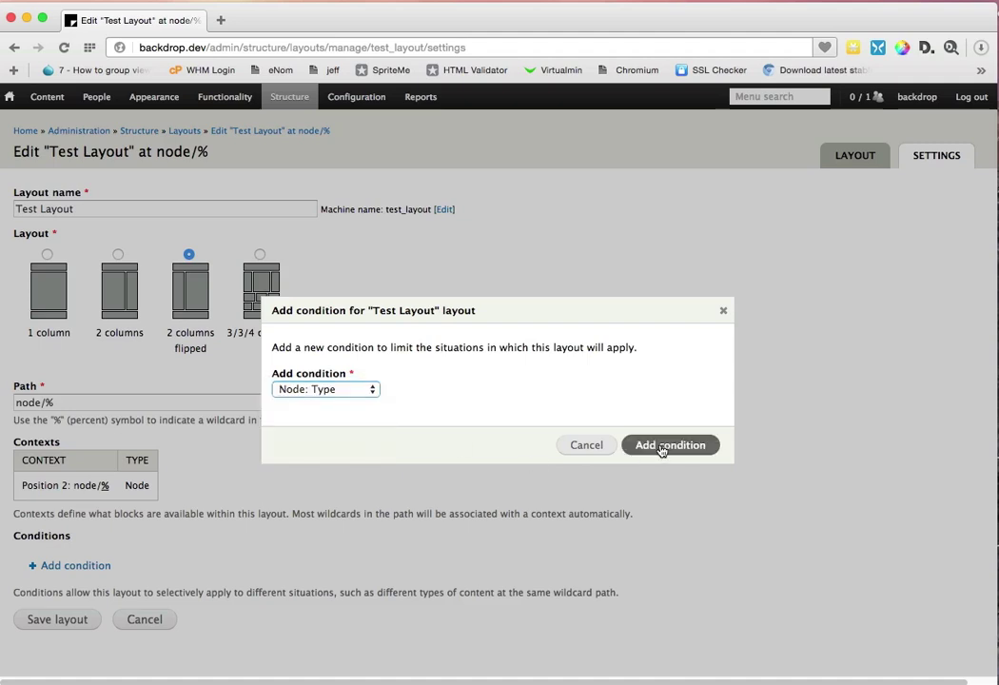
left_click(661, 445)
left_click(271, 359)
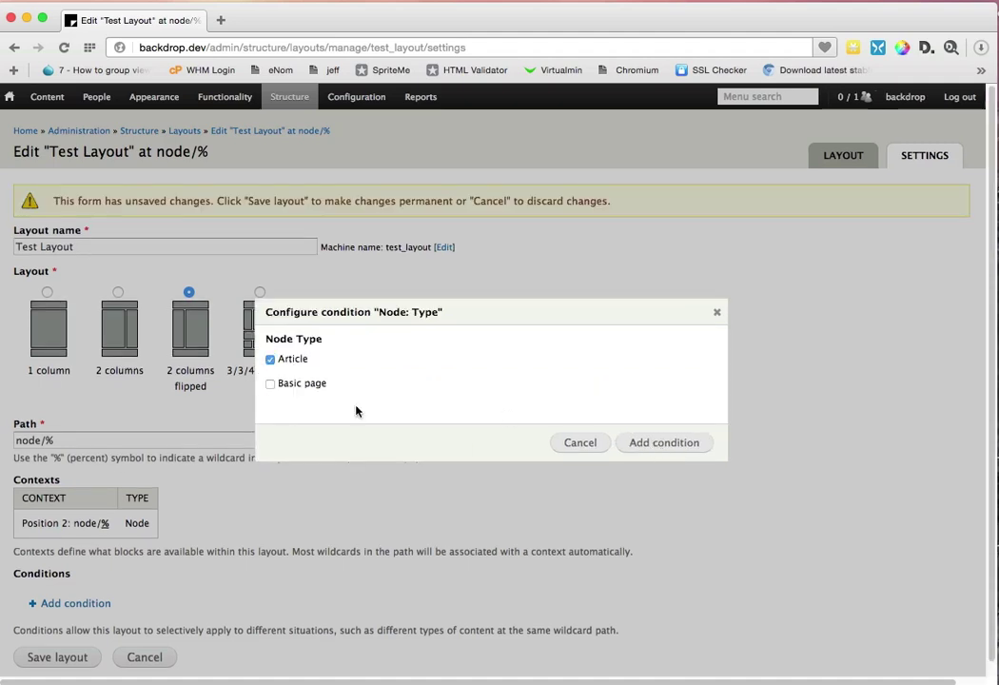
left_click(693, 450)
scroll(288, 526, "down", 1)
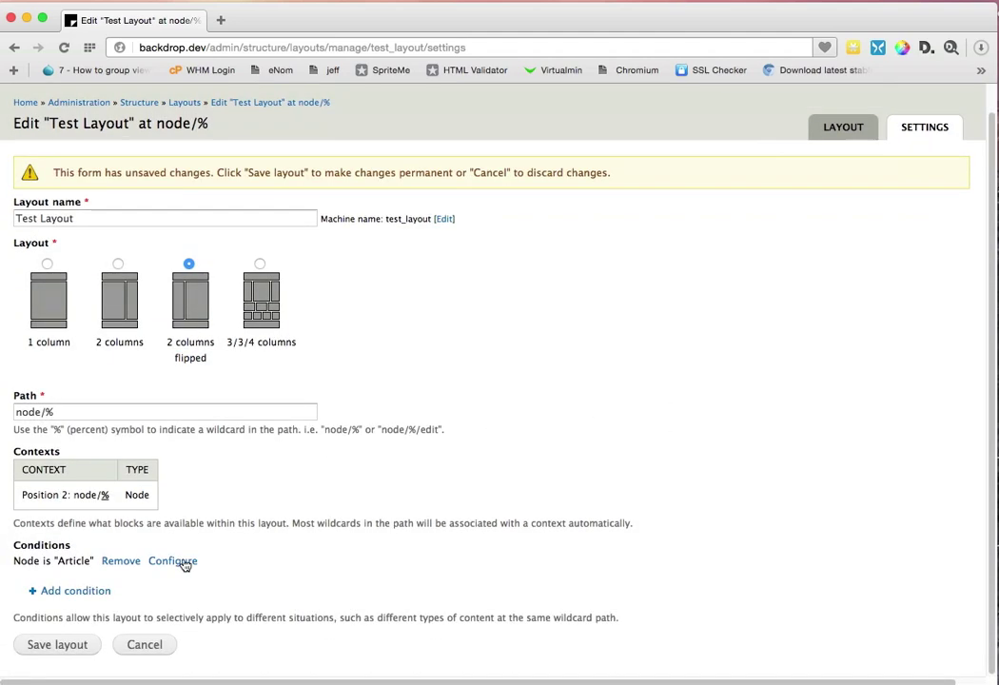
left_click(73, 645)
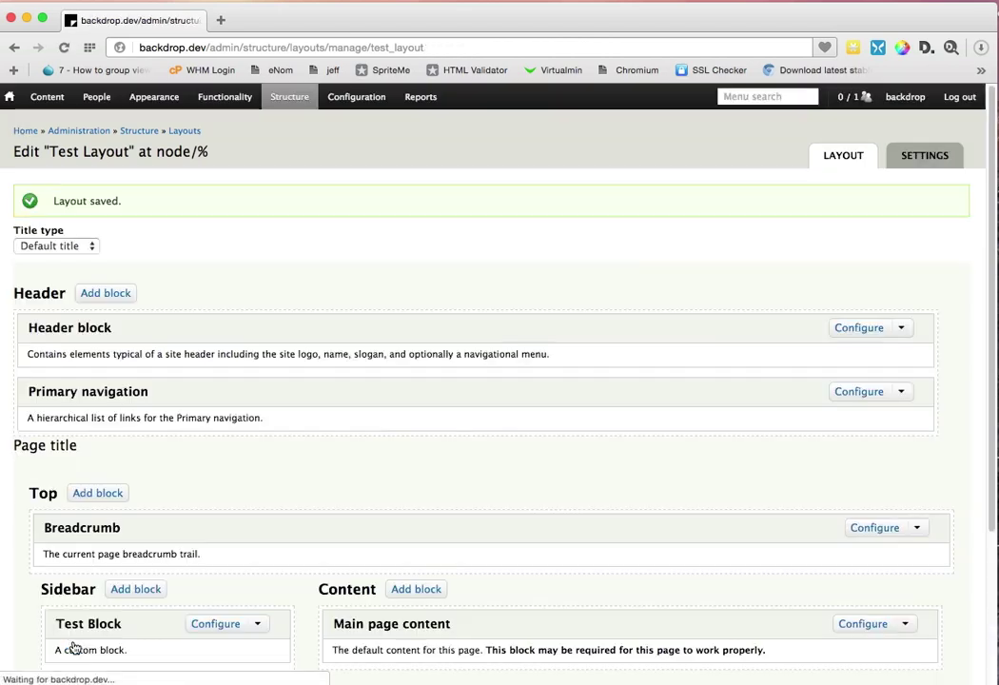
scroll(134, 491, "down", 5)
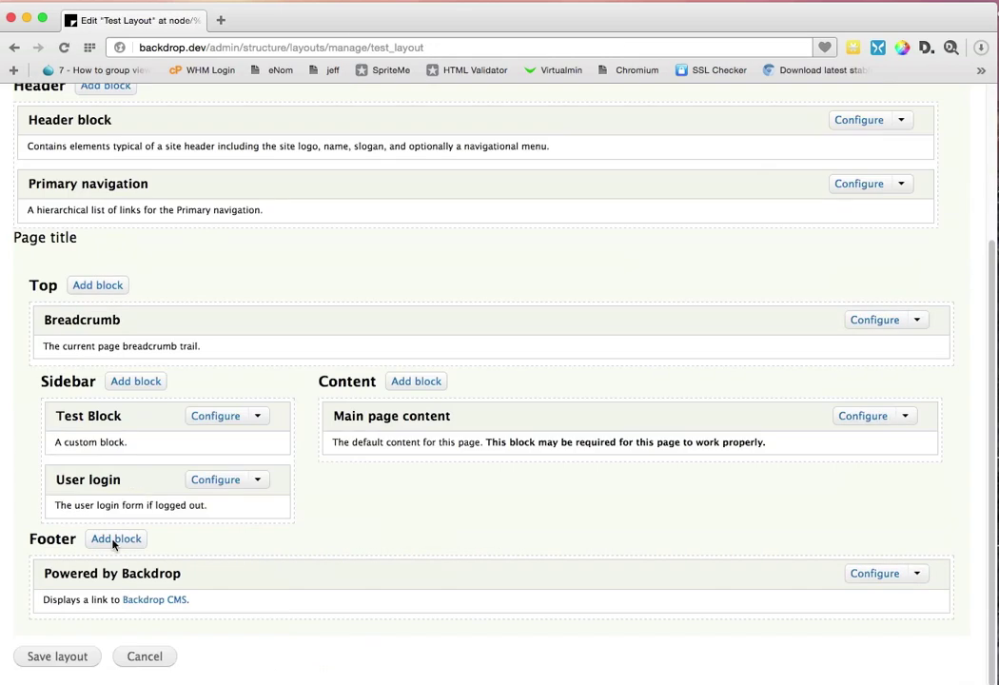
left_click_drag(110, 496, 109, 466)
Step: Place the Search form block in Test Layout's Content region and save the layout
scroll(156, 472, "up", 3)
scroll(156, 472, "down", 5)
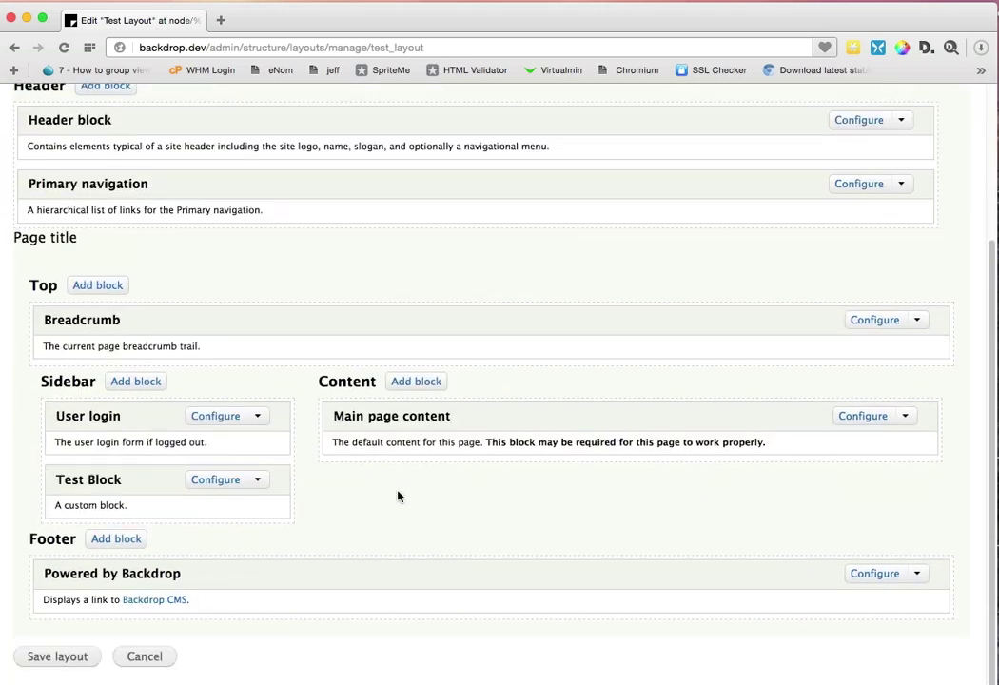
left_click(430, 382)
left_click(276, 444)
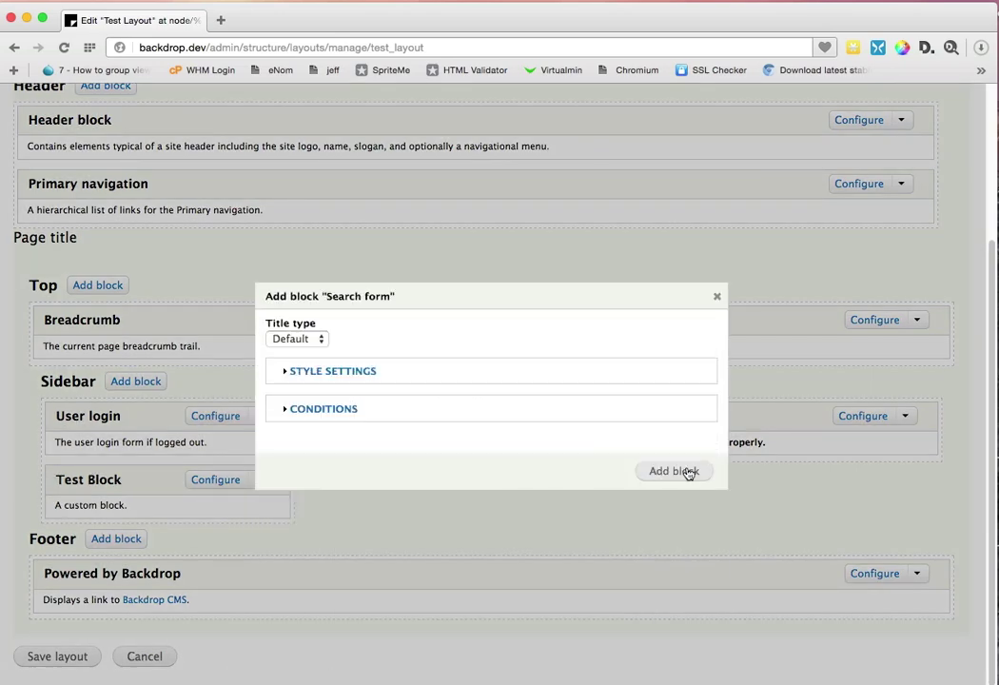
left_click(687, 471)
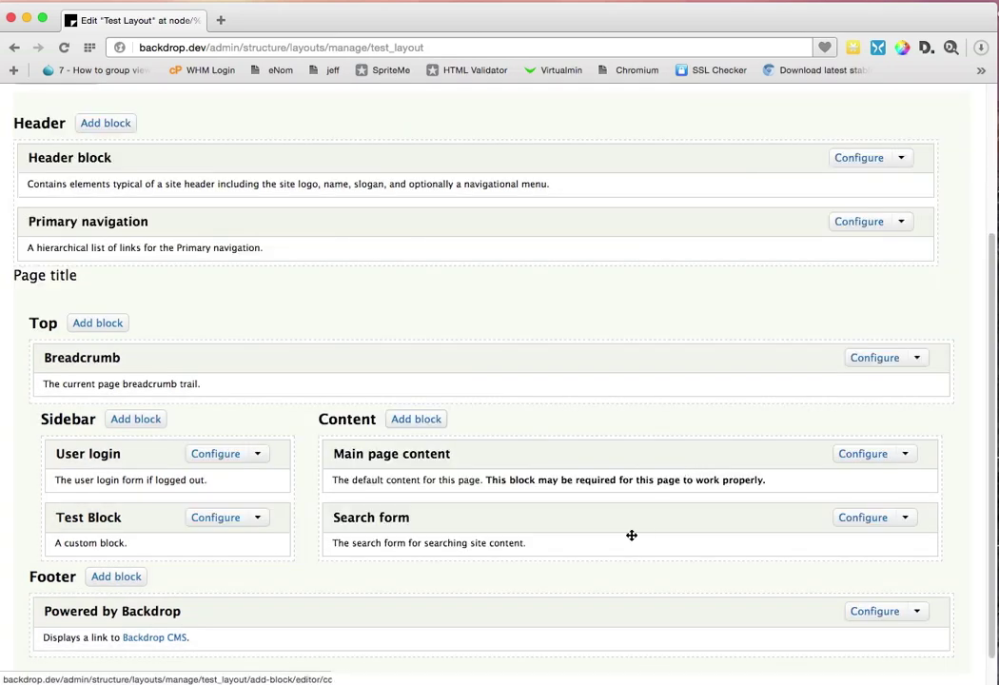
scroll(297, 580, "down", 1)
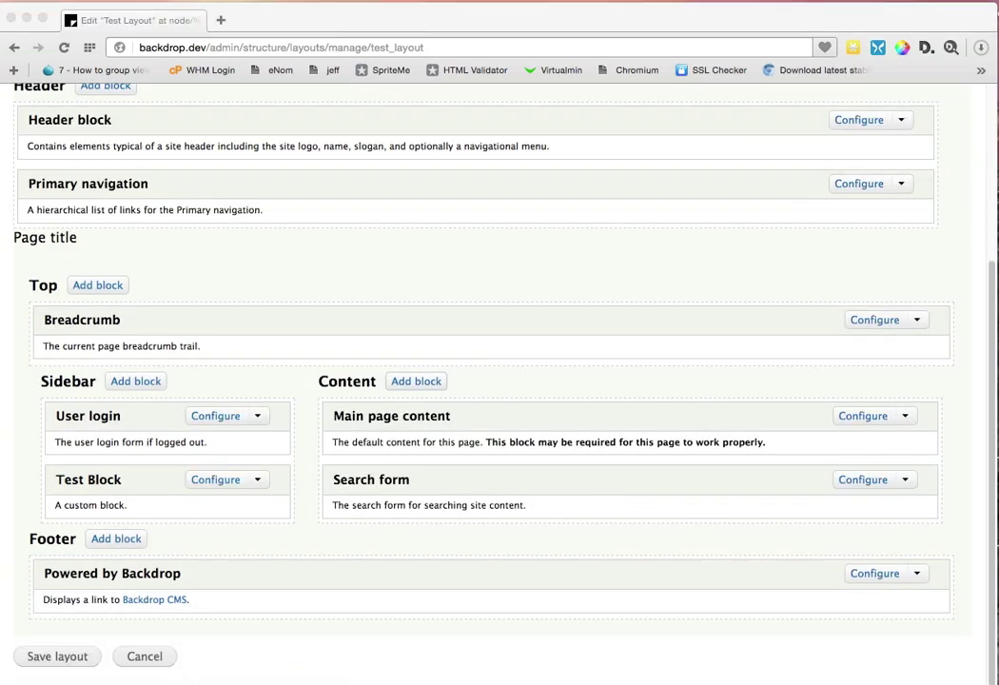
left_click(84, 660)
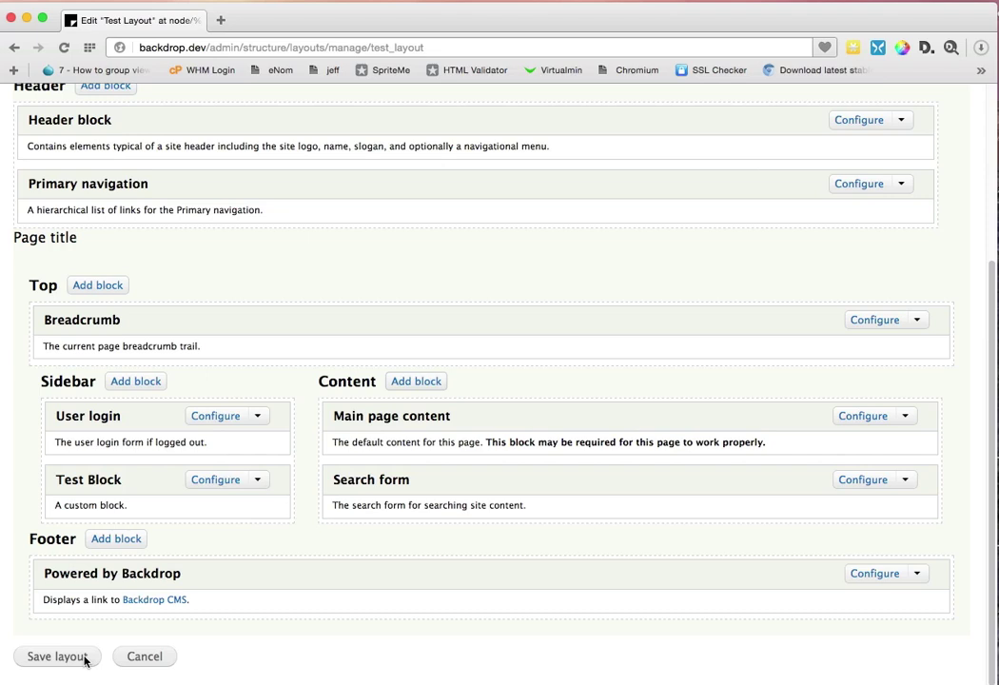
left_click(84, 657)
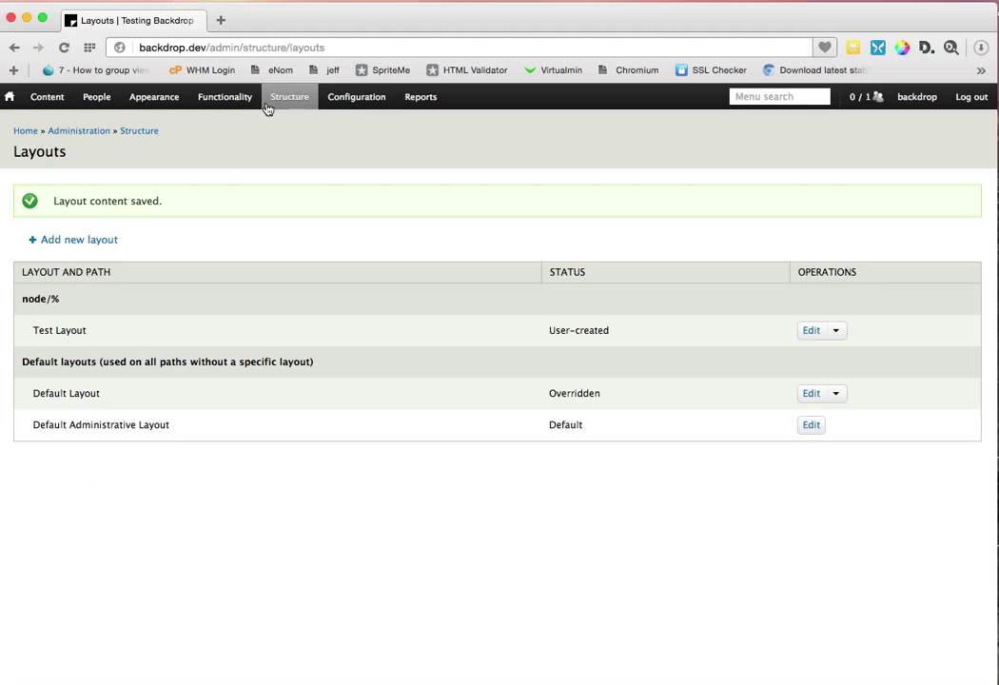
Step: Open the Home link's edit form from the Primary navigation menu's link list
mouse_move(286, 106)
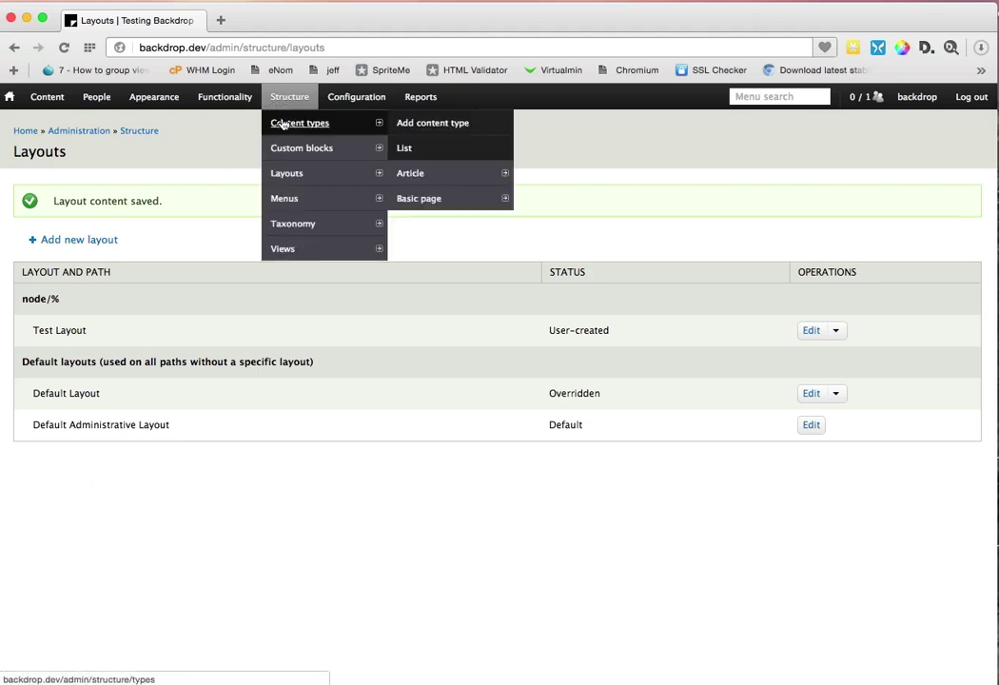
left_click(298, 196)
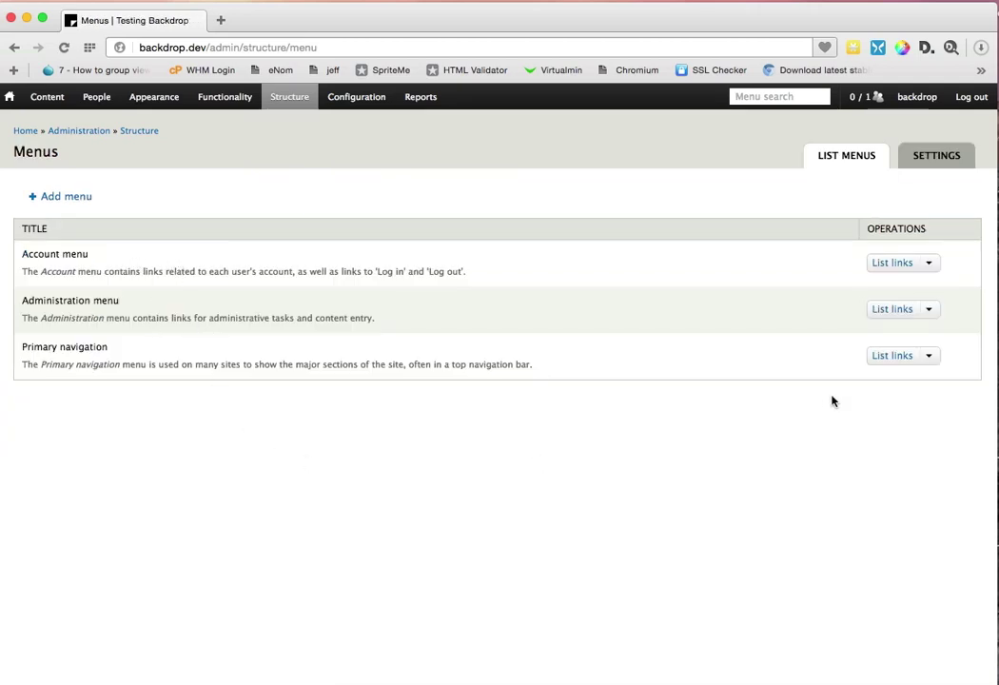
left_click(882, 355)
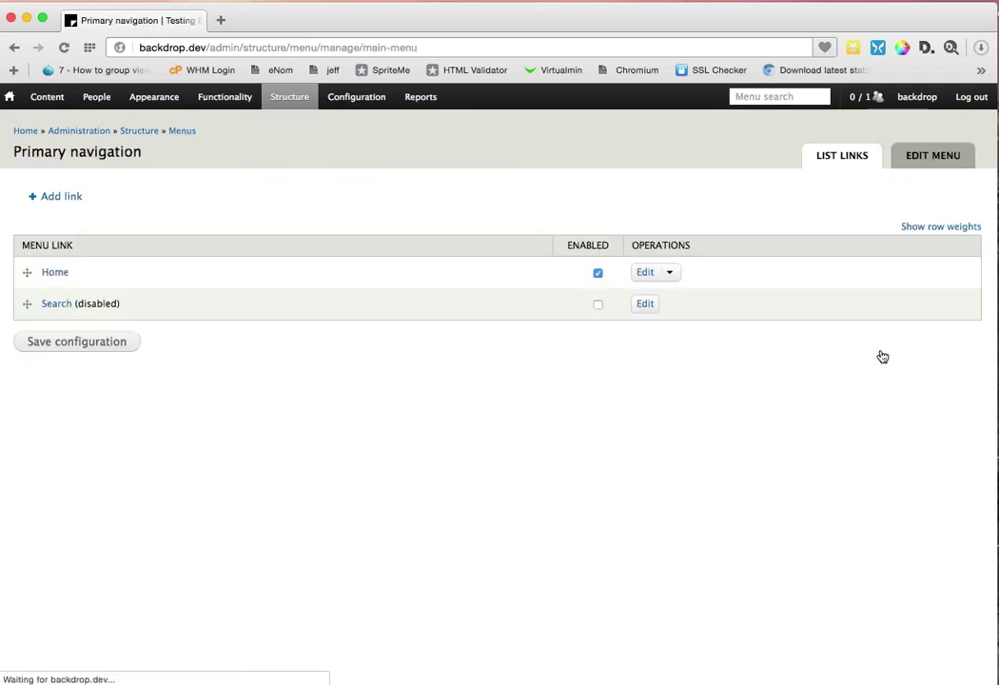
left_click(643, 273)
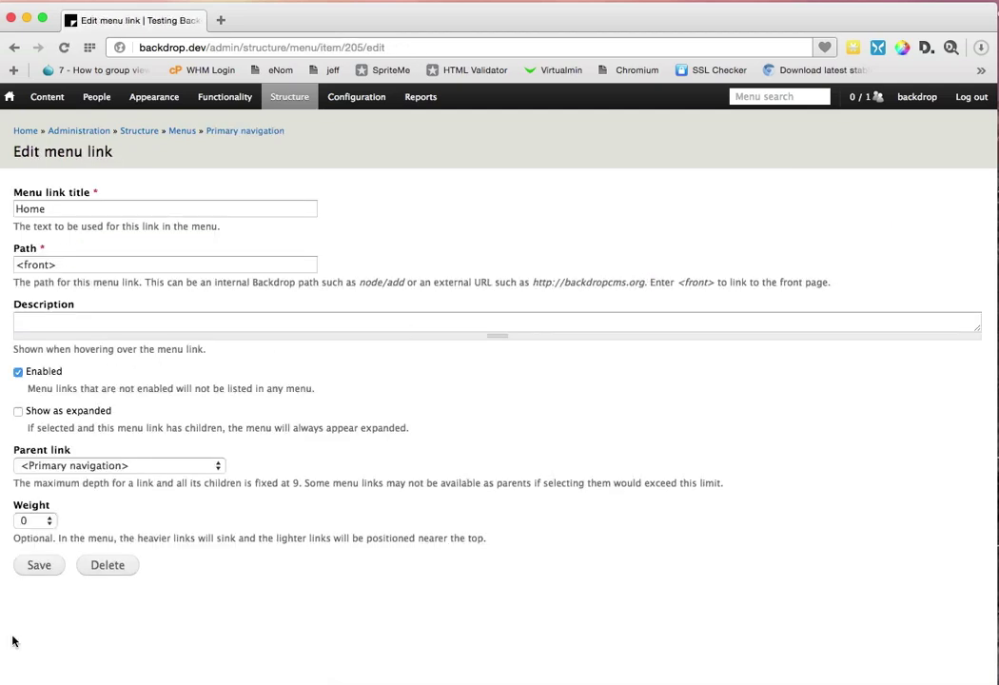
Step: Create a term named 'test' in the Tags vocabulary and save it
mouse_move(289, 97)
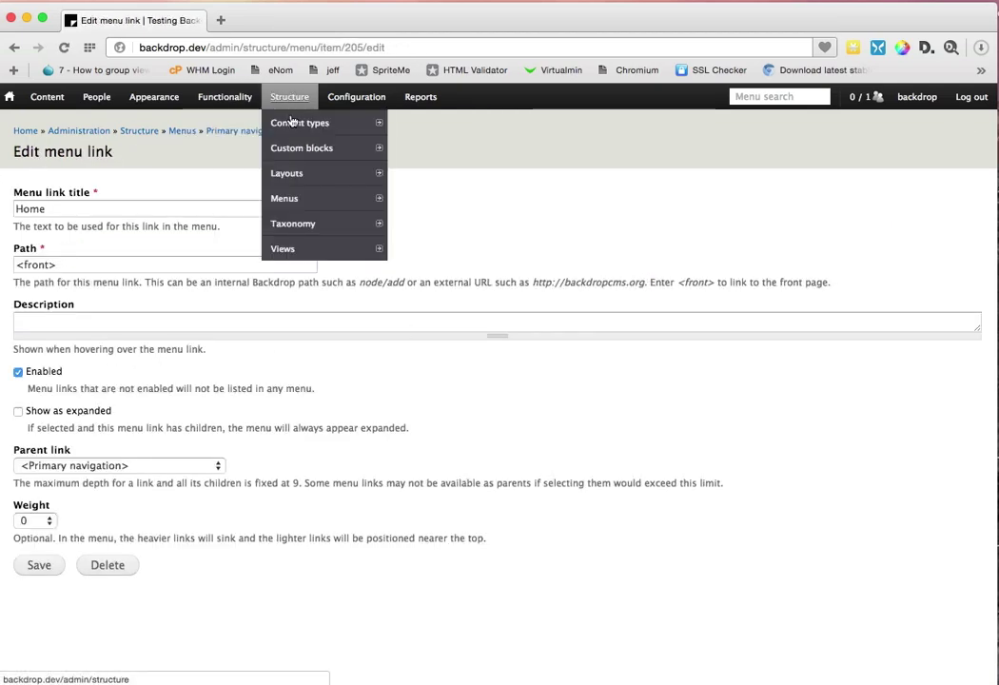
mouse_move(317, 224)
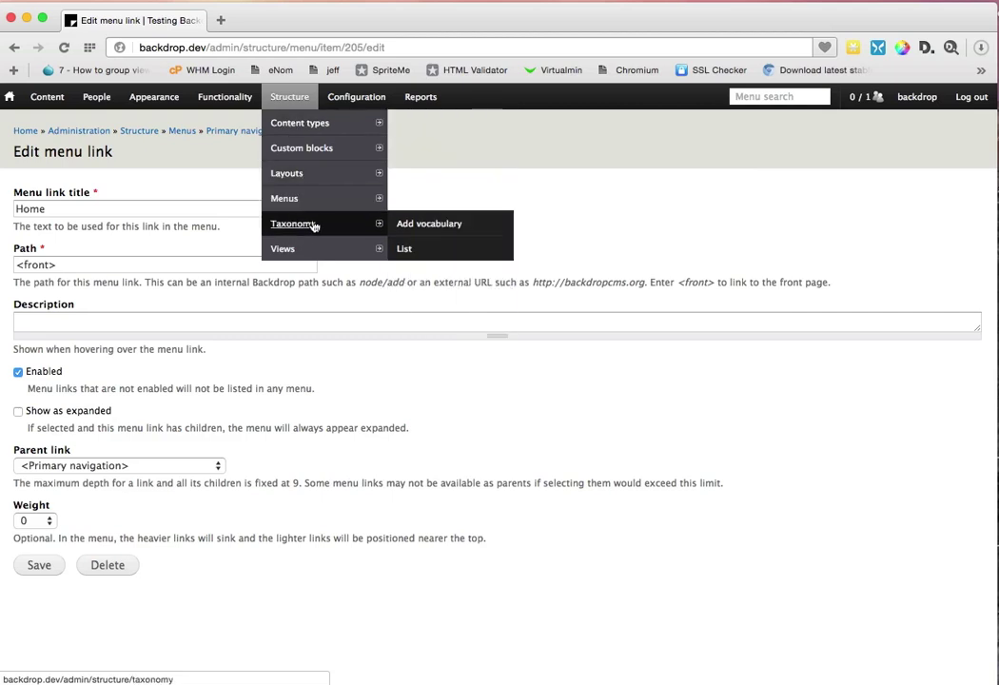
left_click(430, 249)
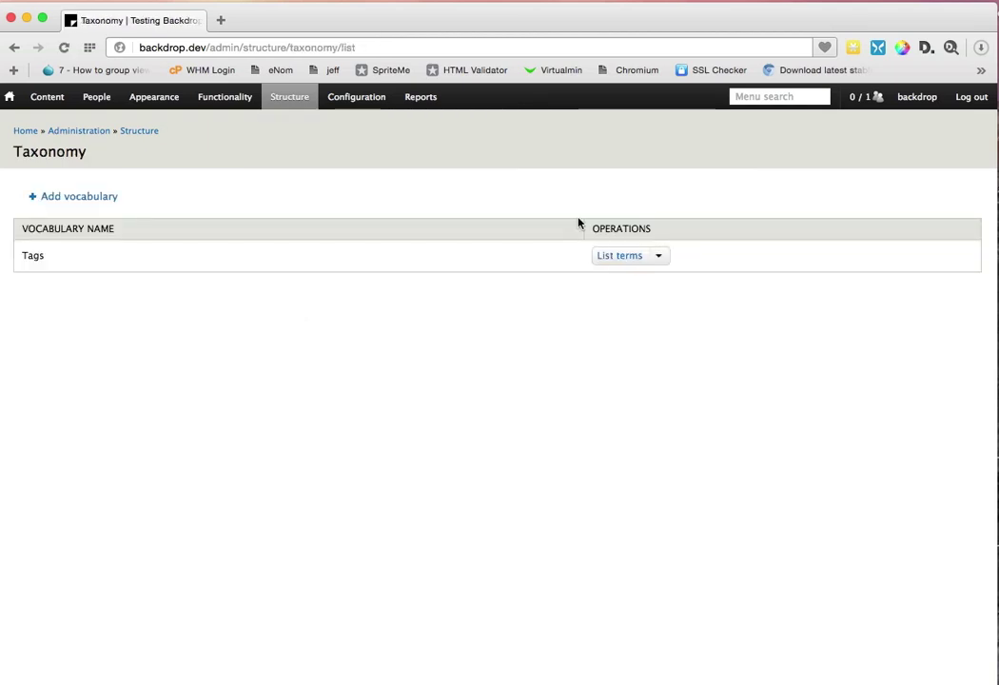
left_click(608, 255)
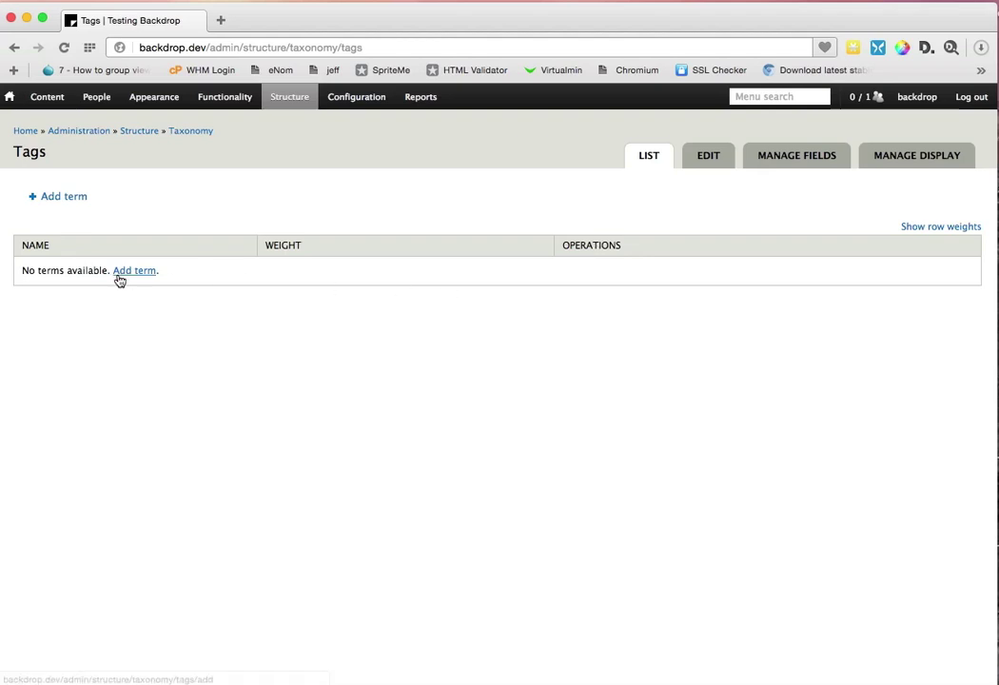
left_click(119, 278)
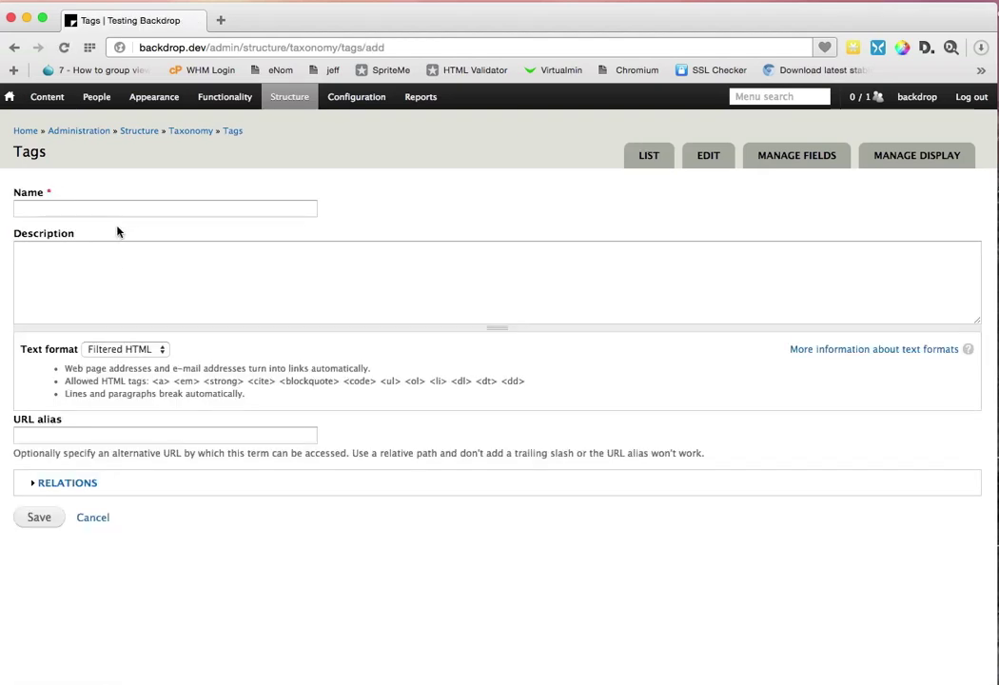
left_click(112, 211)
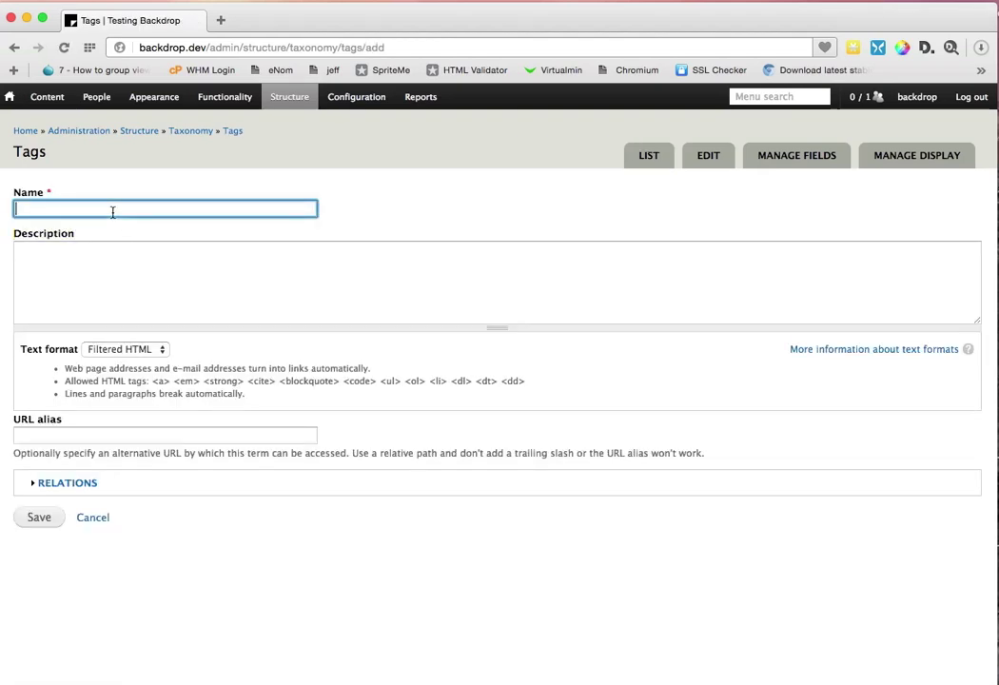
type("test")
left_click(40, 514)
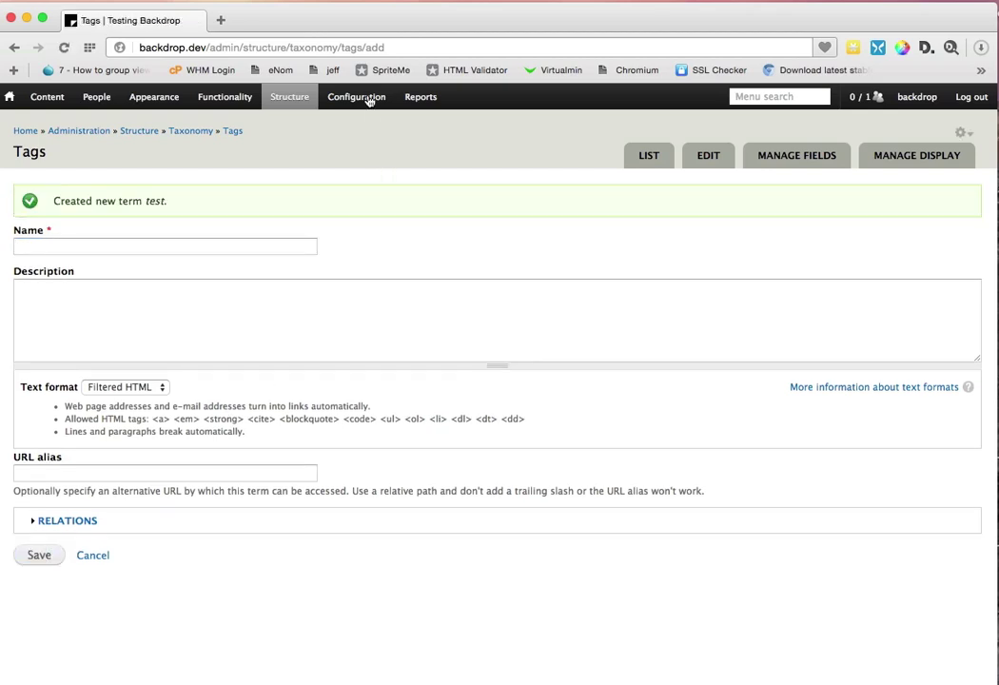
Step: Go to the Configuration management page from the Configuration overview
left_click(369, 98)
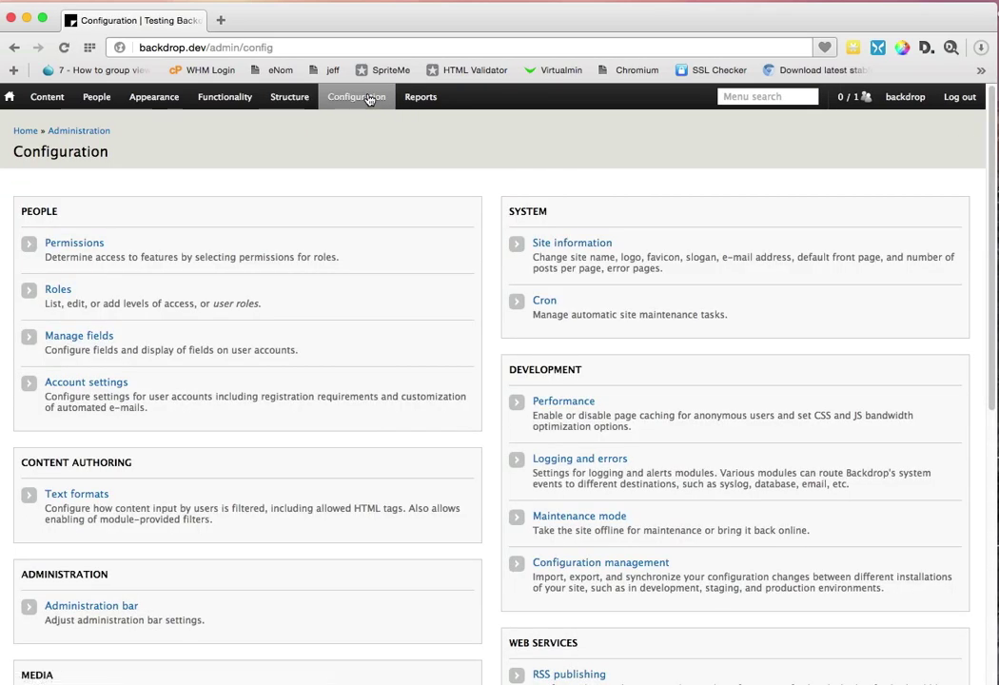
mouse_move(338, 281)
scroll(238, 425, "down", 3)
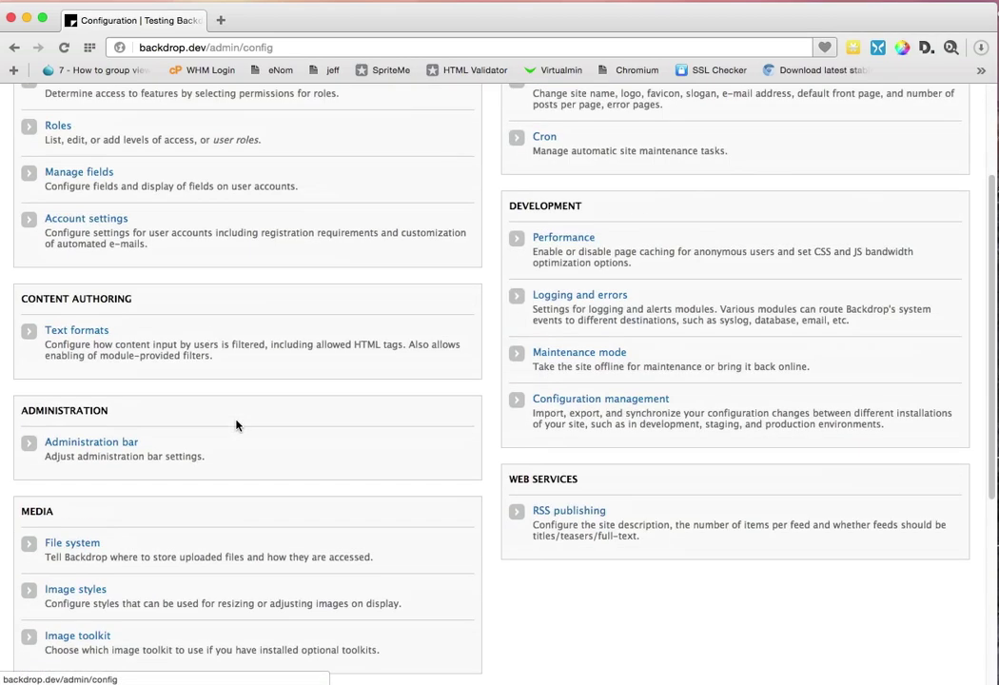
scroll(237, 425, "down", 5)
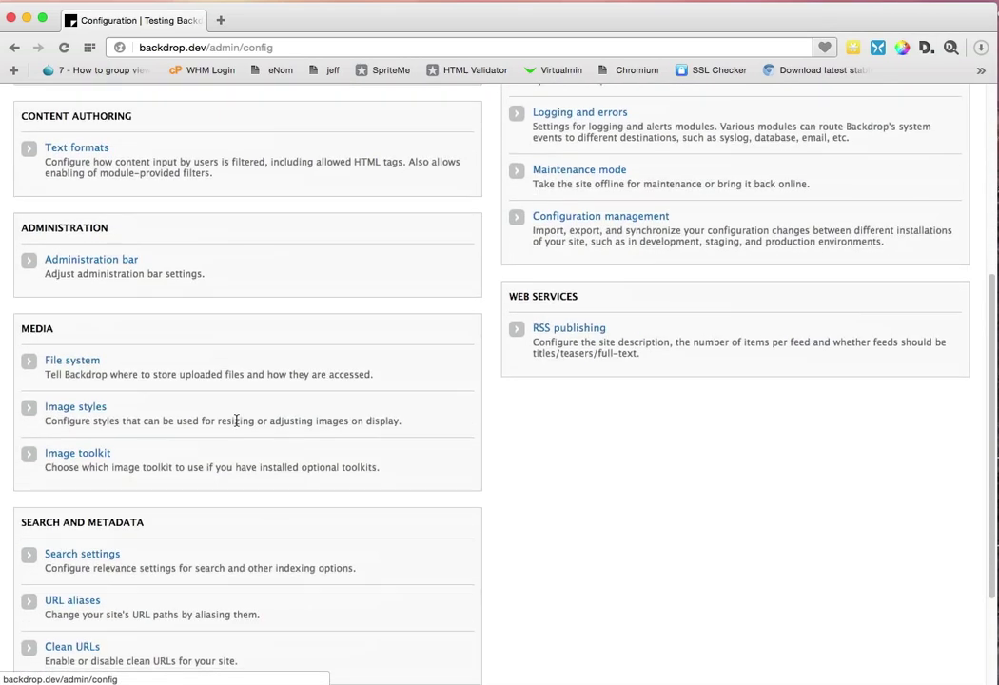
scroll(237, 426, "down", 2)
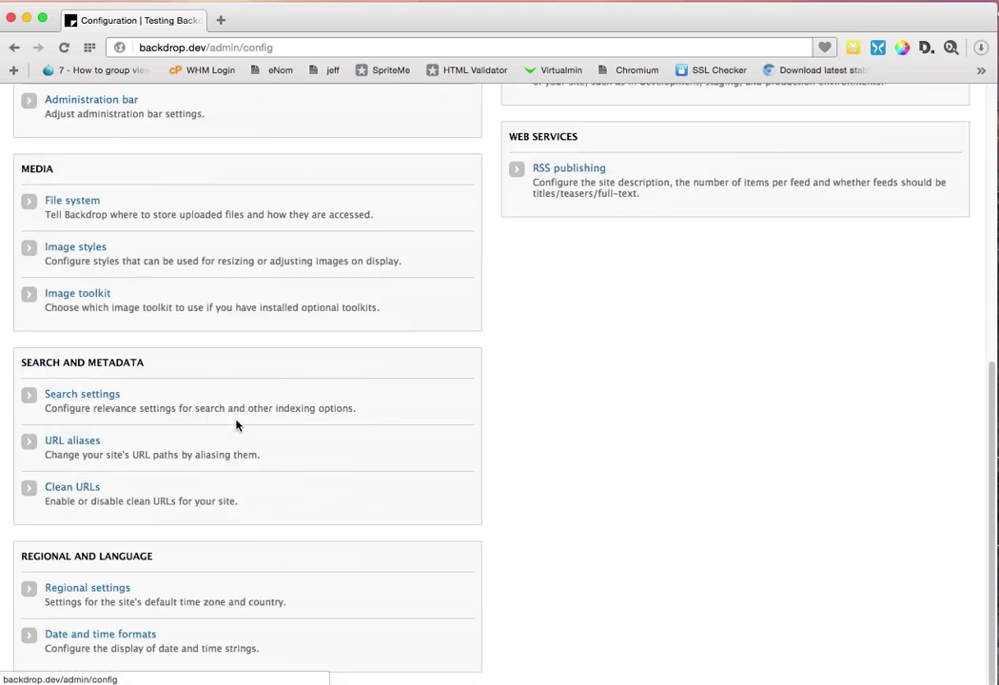
scroll(236, 424, "up", 10)
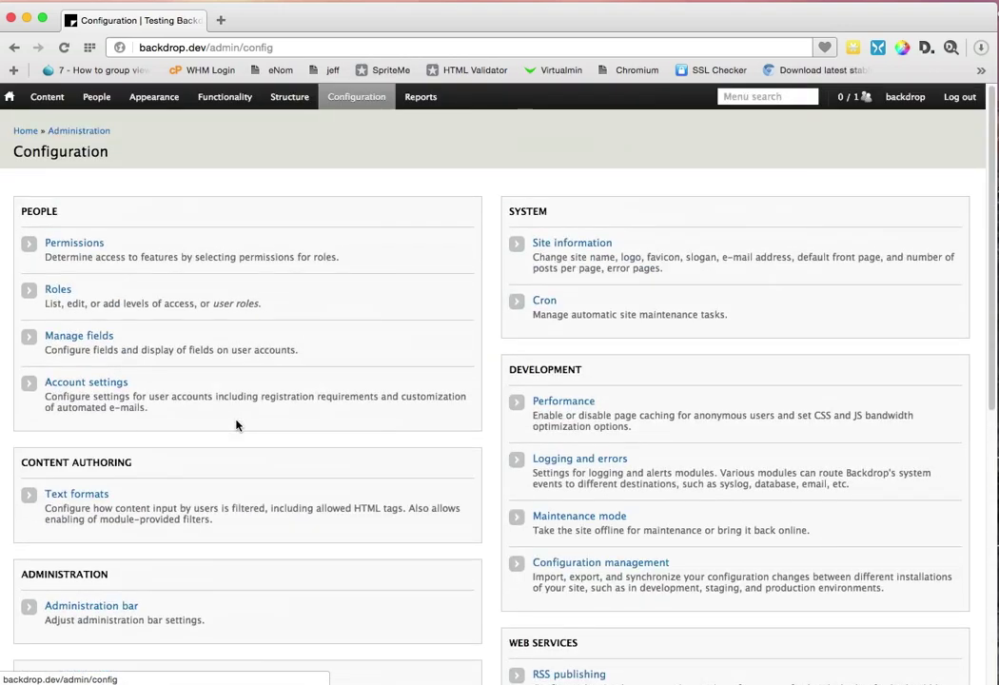
left_click(589, 571)
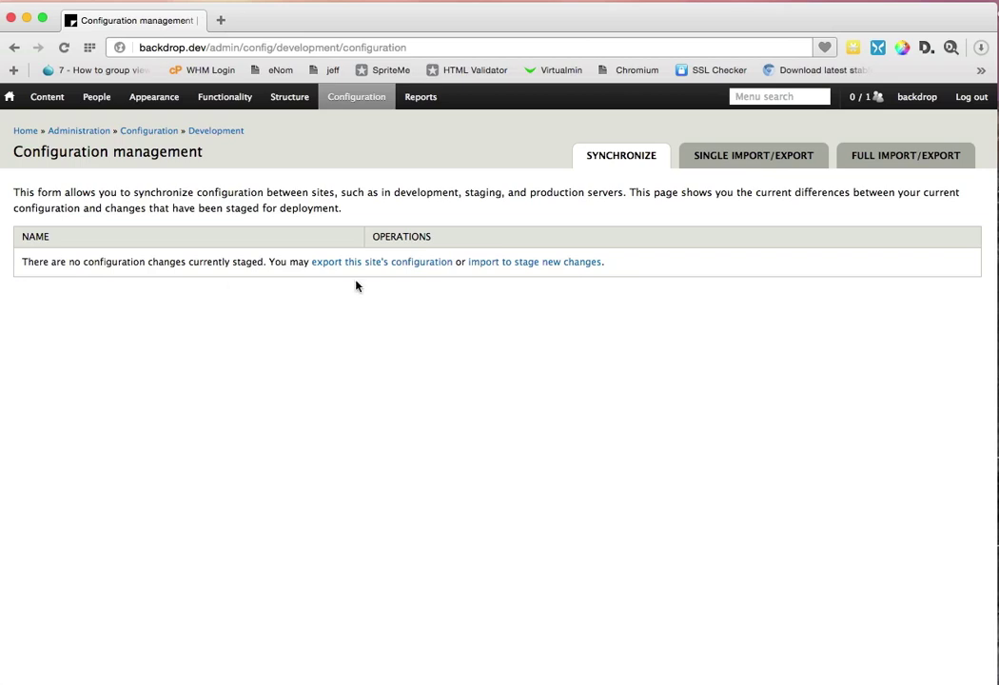
Step: Run a full configuration export and open the downloaded config (1).tar.gz archive
left_click(412, 268)
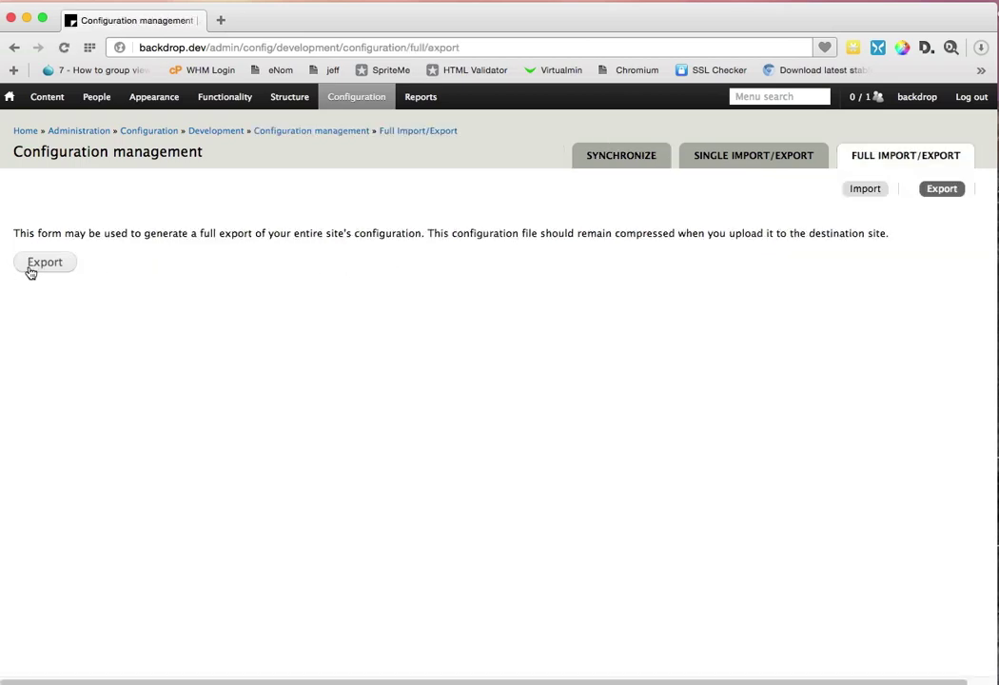
left_click(35, 268)
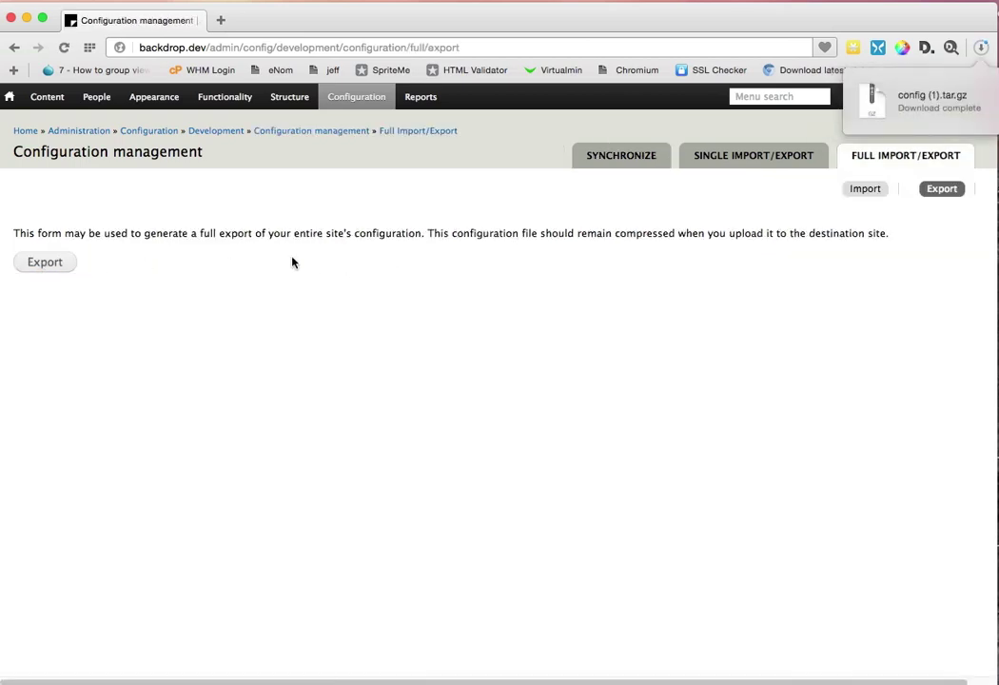
left_click(950, 108)
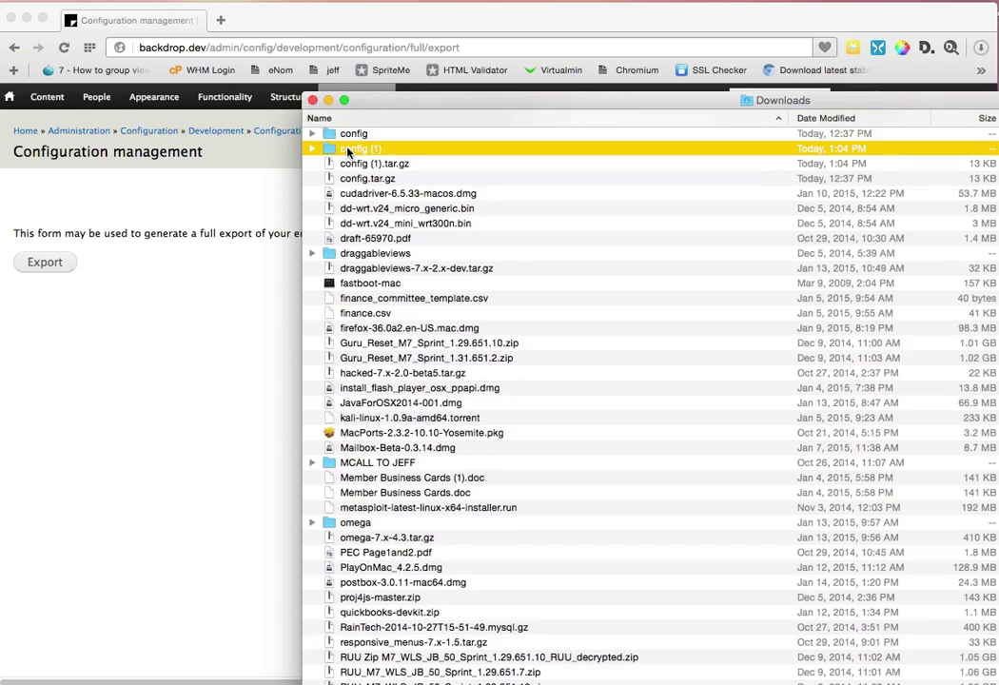
Step: Open the extracted config (1) folder and check the Open With options for image.style.thumbnail.json
double_click(347, 152)
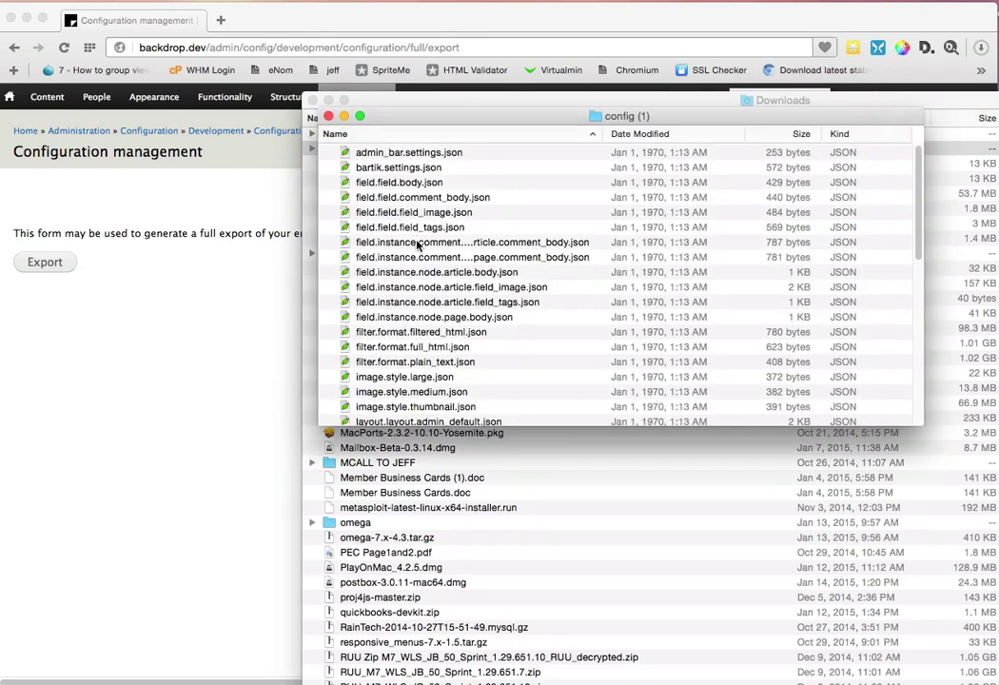
scroll(416, 276, "down", 5)
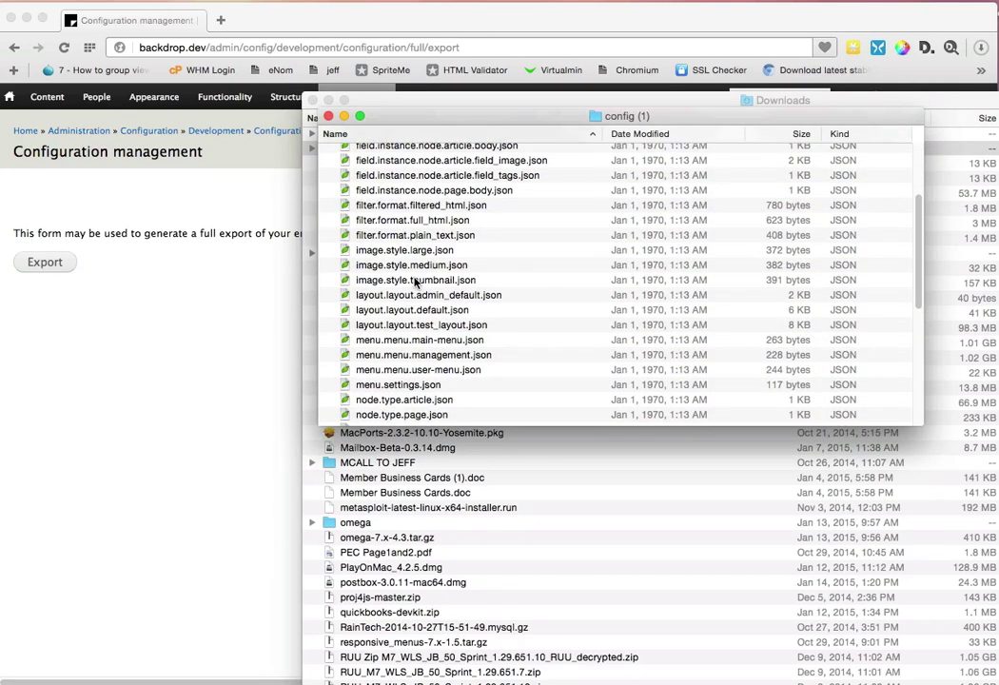
right_click(416, 282)
mouse_move(526, 301)
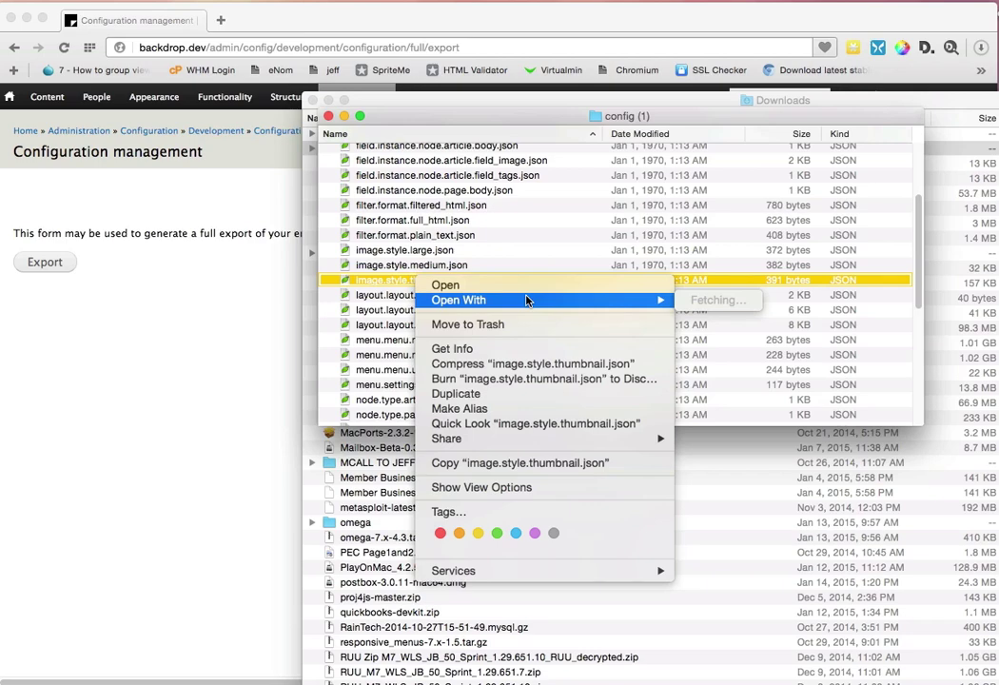
key("Escape")
Step: Launch the Atom editor via Spotlight search for 'atom'
key("super+space")
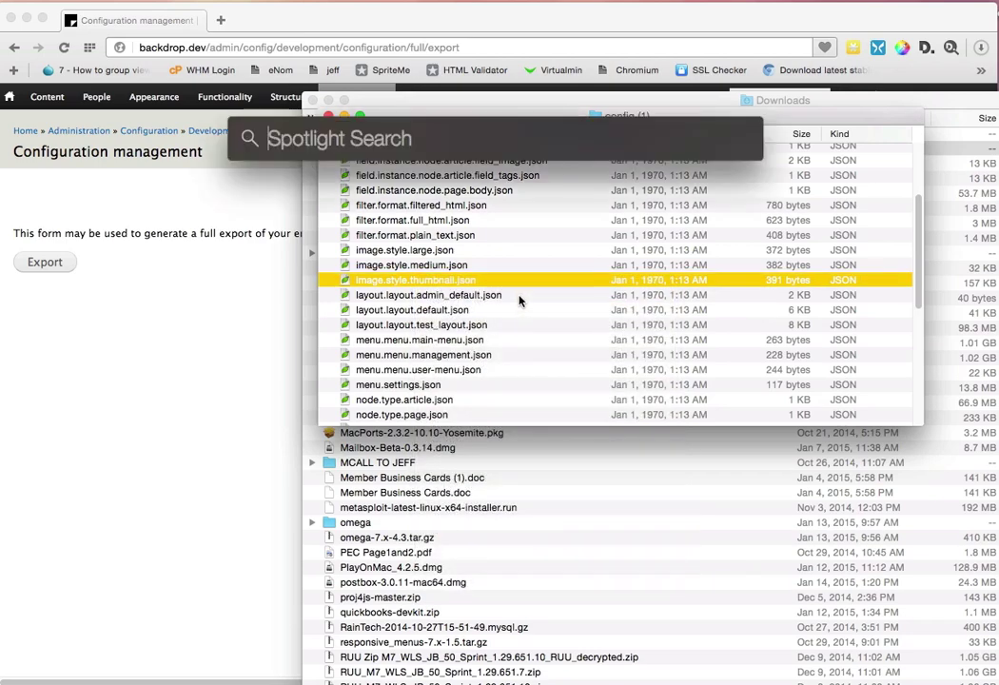
type("atom")
key("Return")
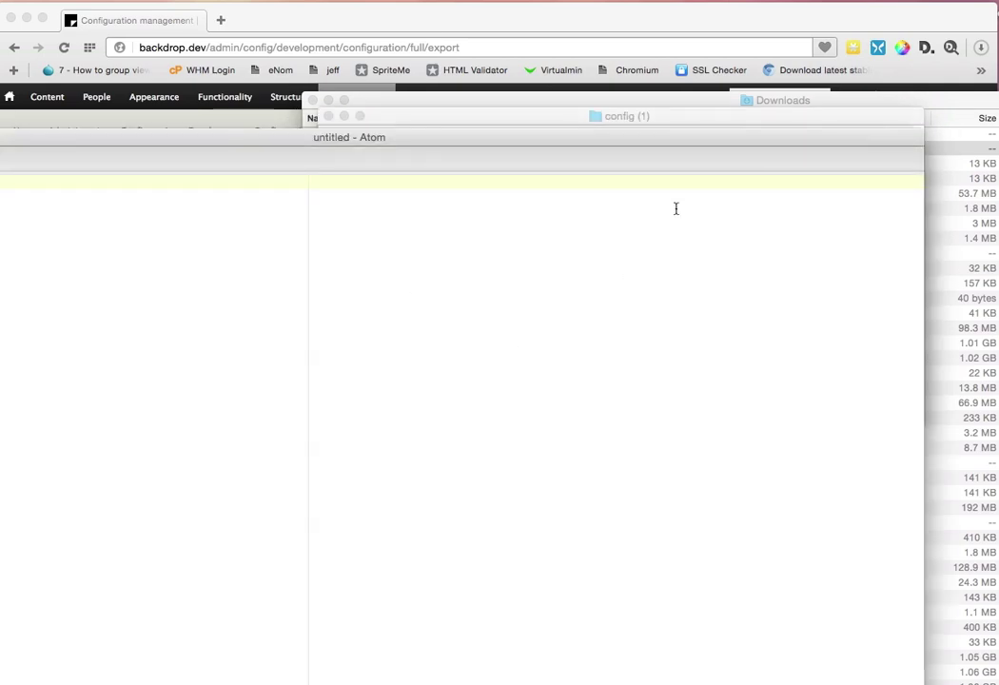
Step: Drag image.style.thumbnail.json into Atom and close the empty untitled tab
left_click(644, 115)
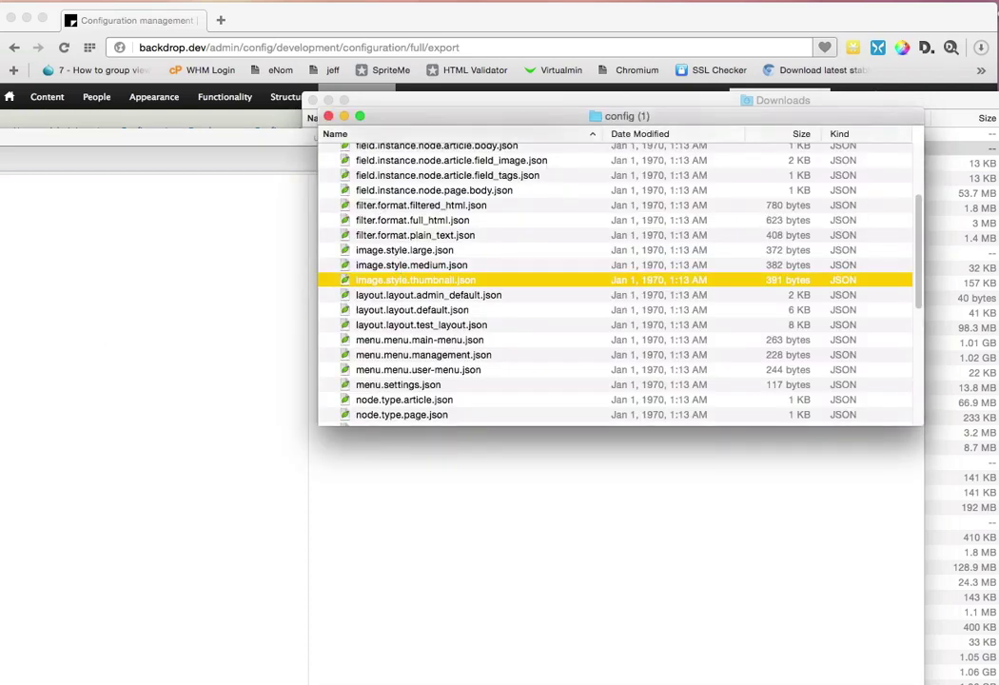
left_click_drag(416, 279, 197, 287)
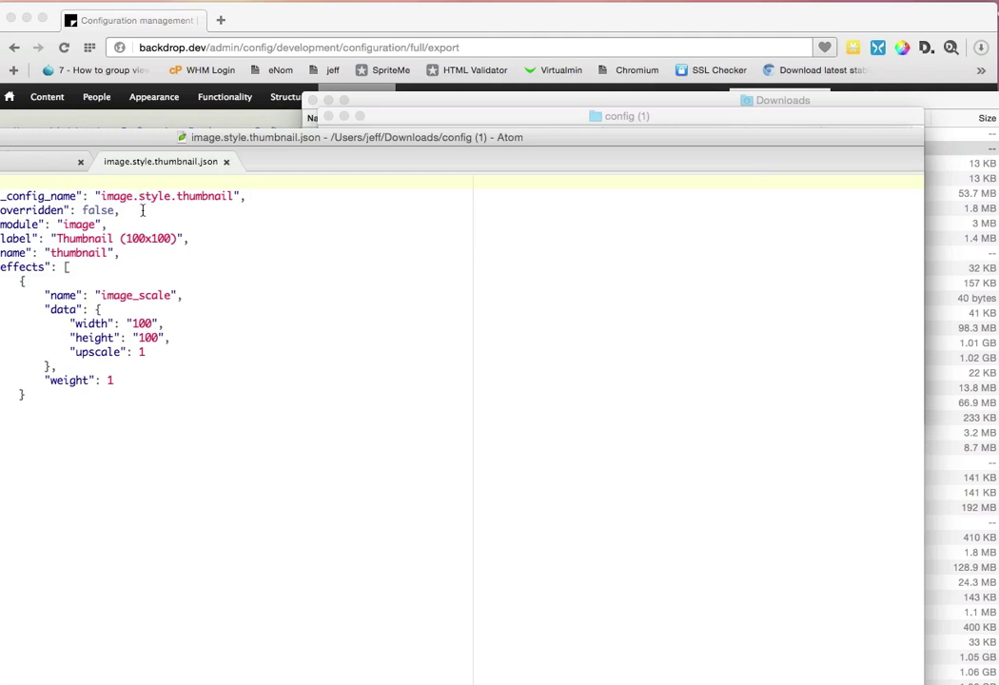
left_click(80, 161)
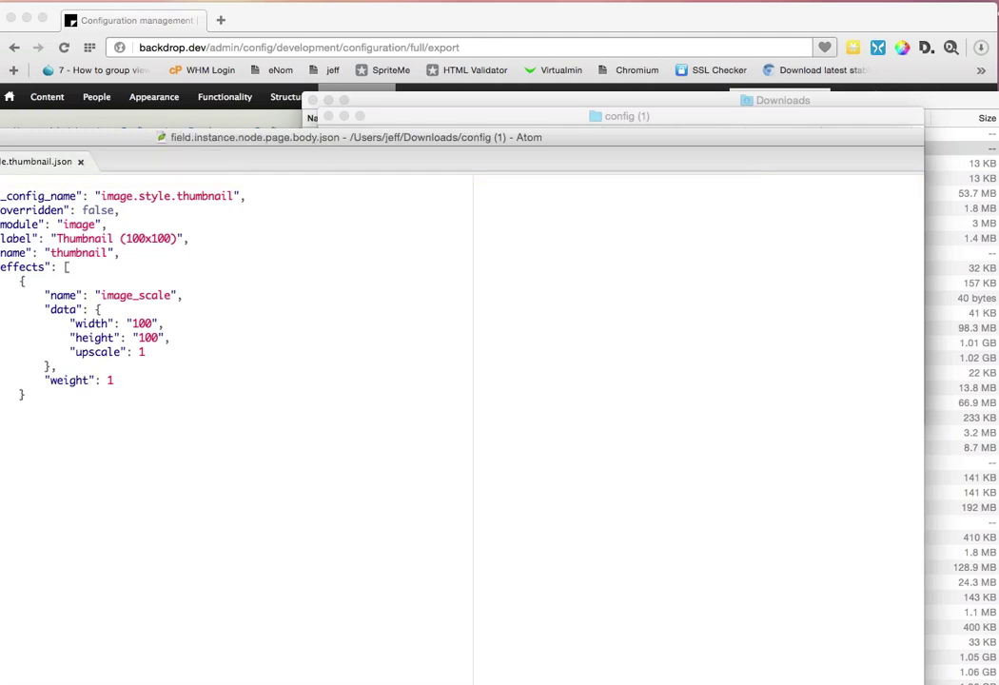
Step: Read field.instance.node.page.body, field.field.field_tags and views.settings JSON files, then go back to the browser
left_click(0, 335)
scroll(231, 367, "down", 1)
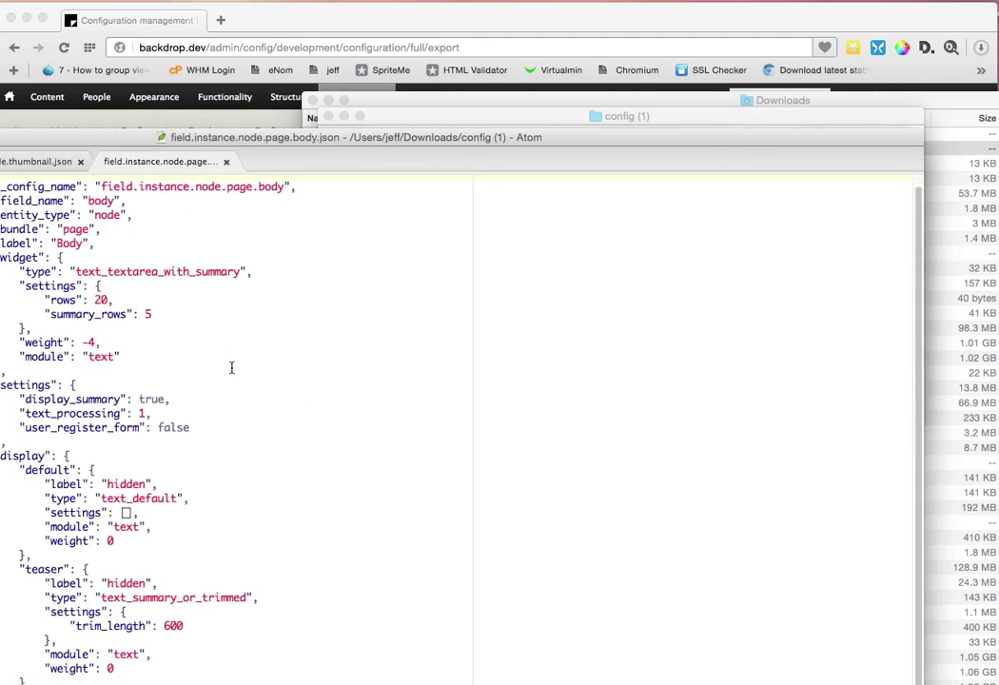
scroll(231, 367, "up", 1)
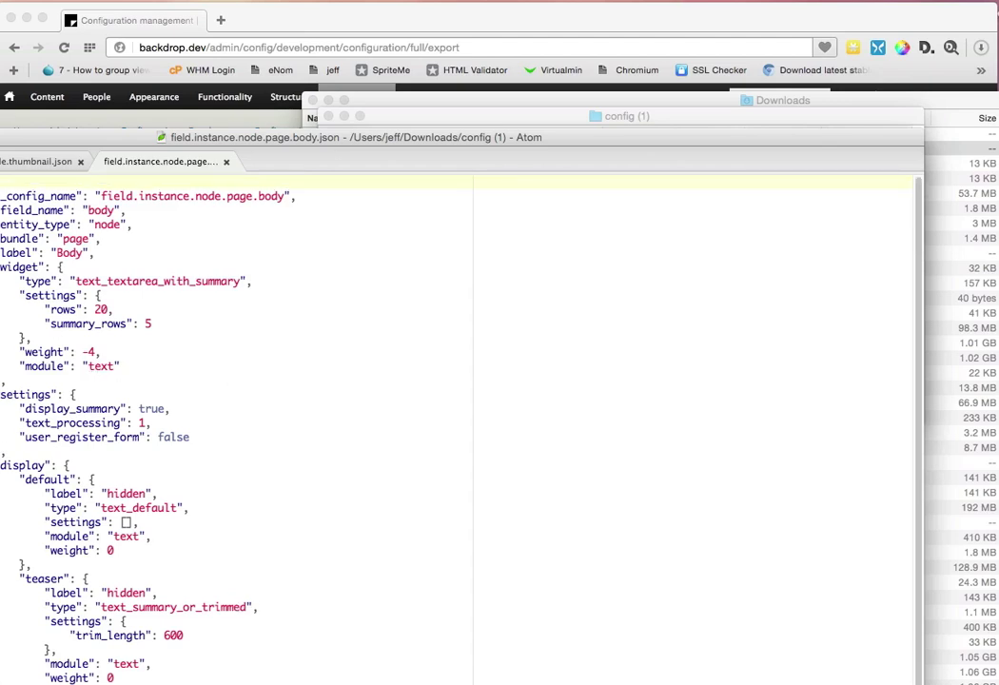
left_click(0, 349)
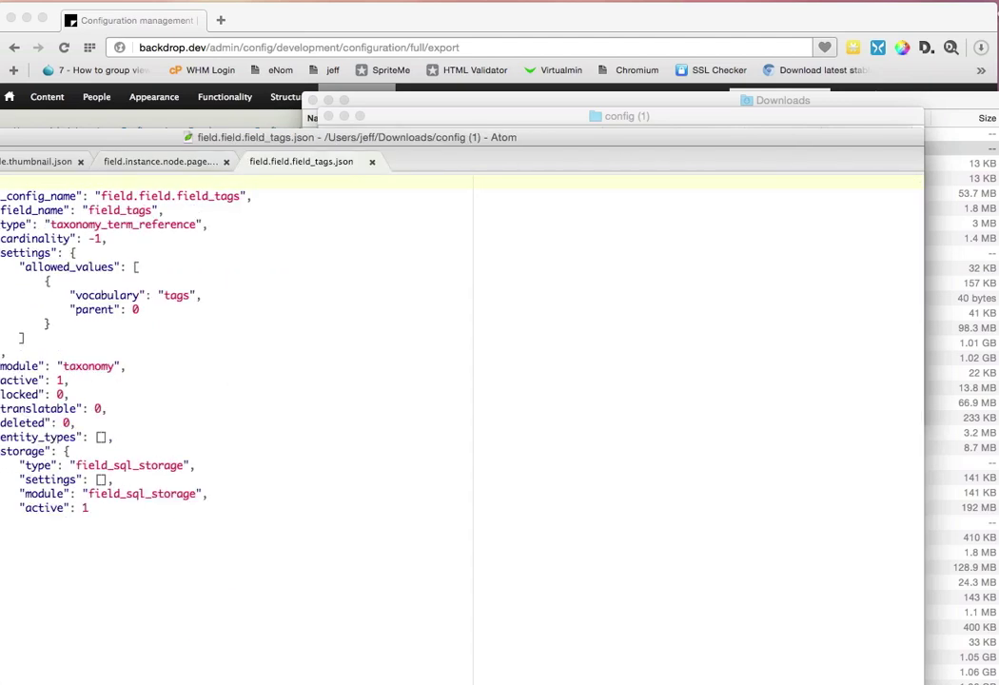
scroll(5, 252, "left", 5)
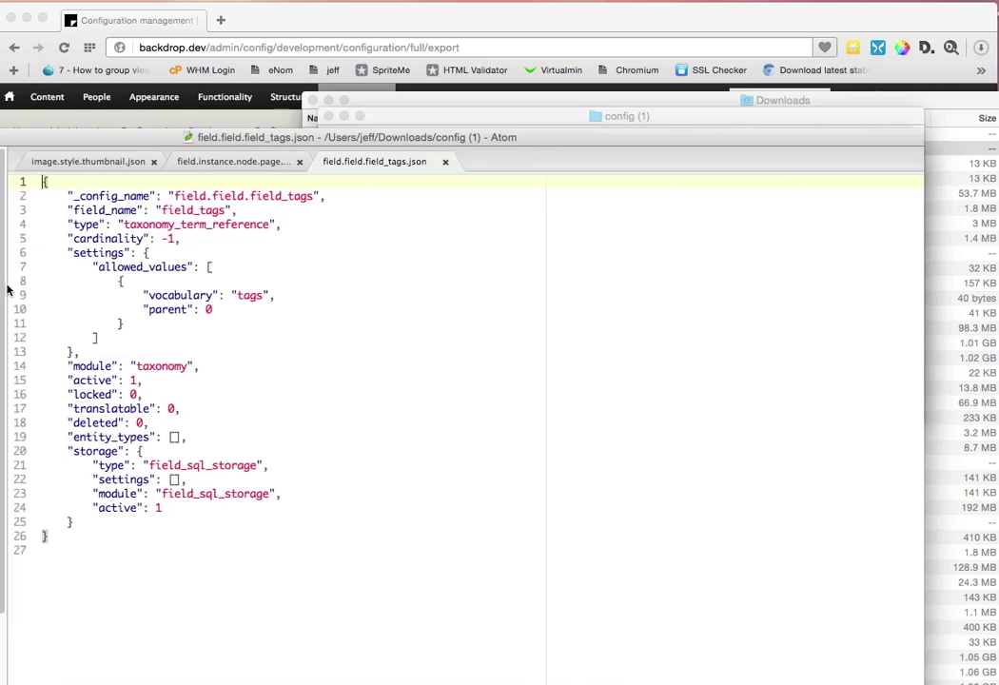
scroll(5, 286, "down", 3)
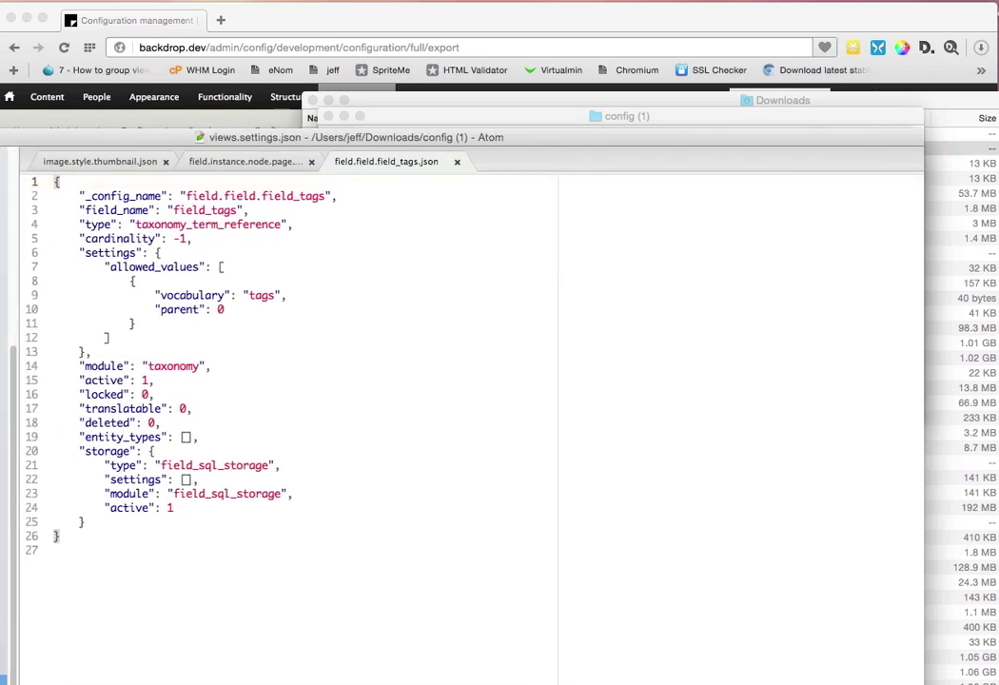
left_click(4, 380)
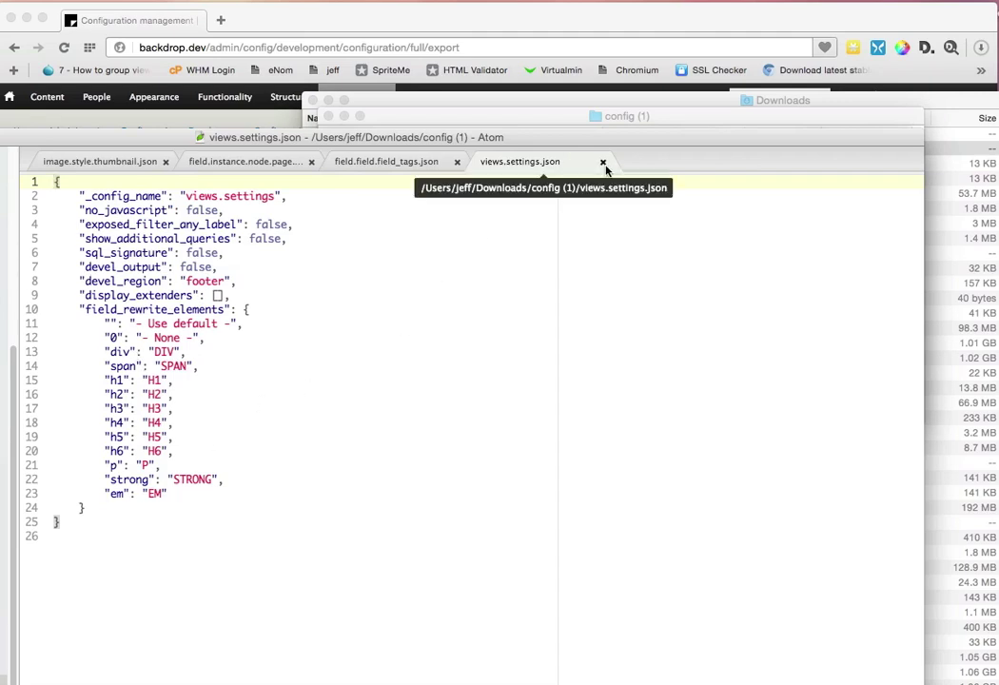
left_click(121, 126)
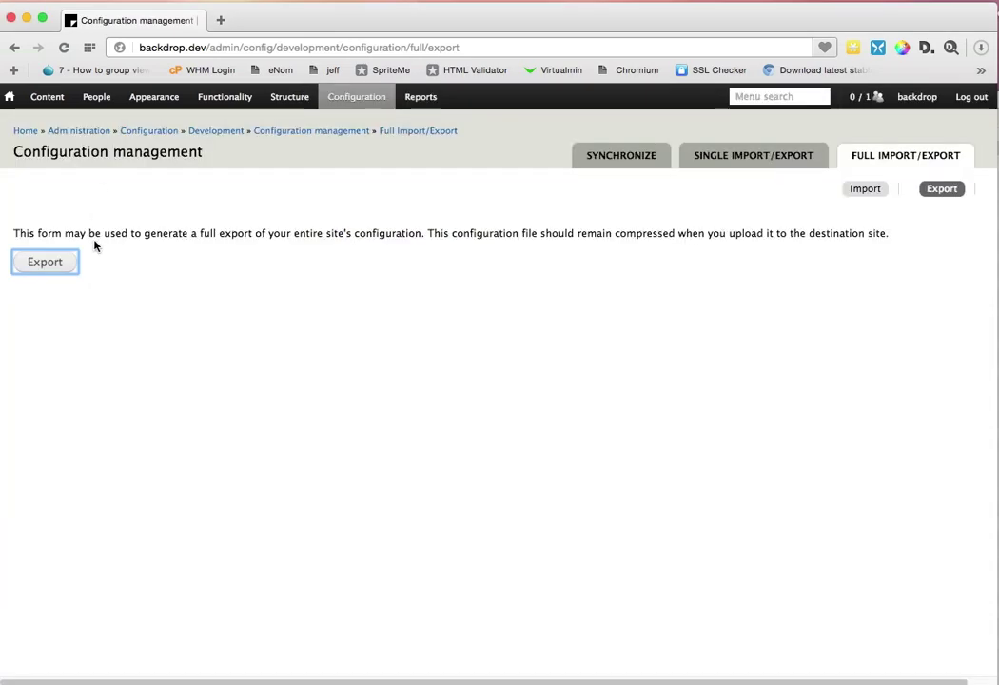
Step: Upload config (1).tar.gz on the full Import form and stage it, which fails to extract
left_click(864, 189)
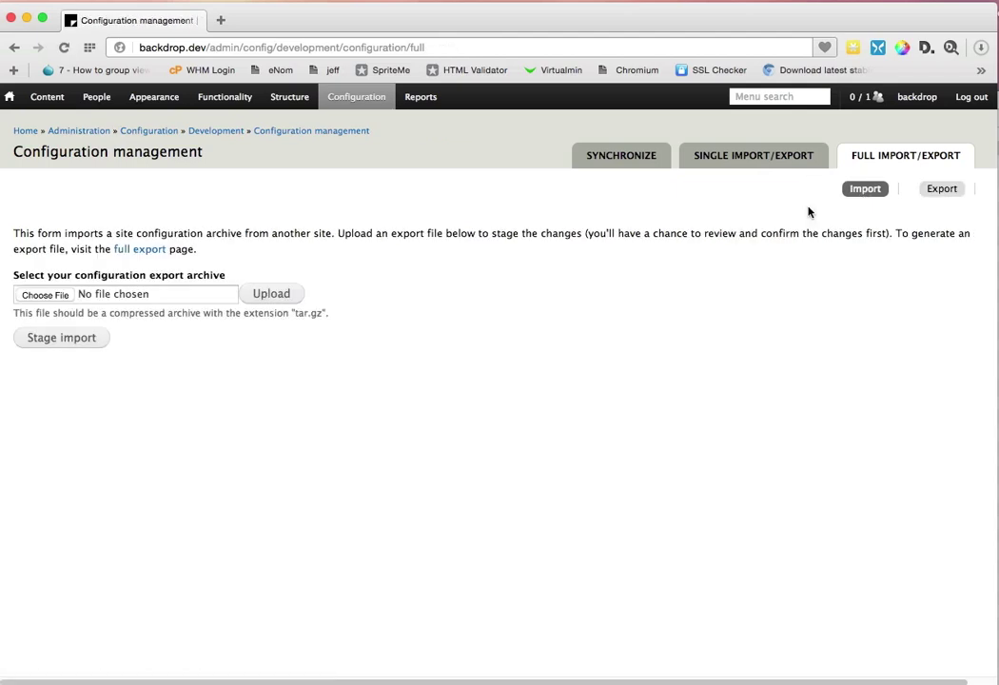
left_click(55, 297)
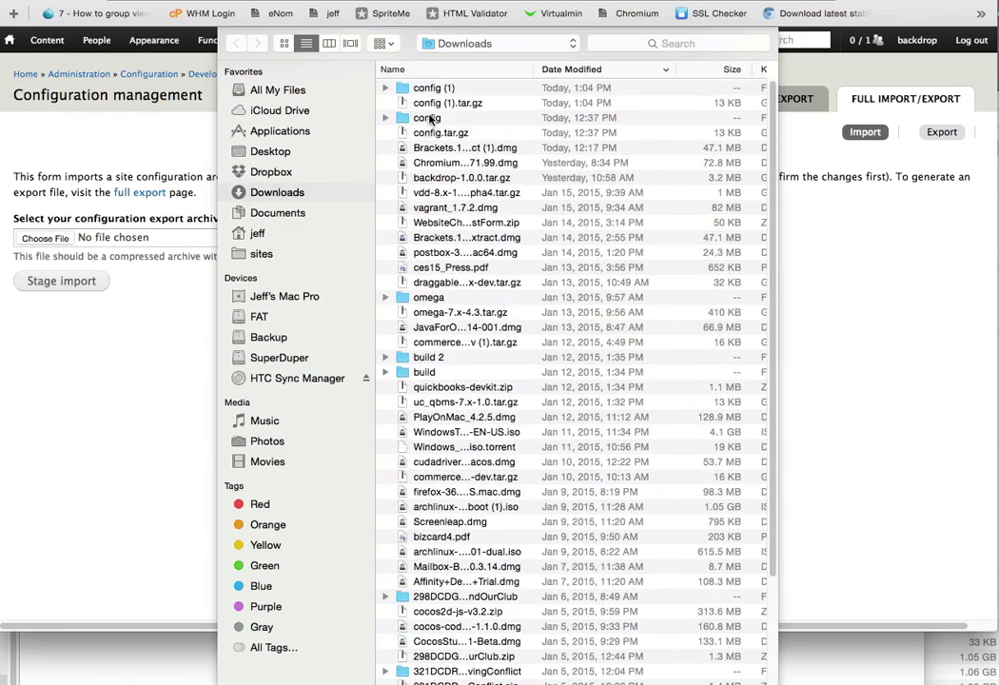
double_click(439, 107)
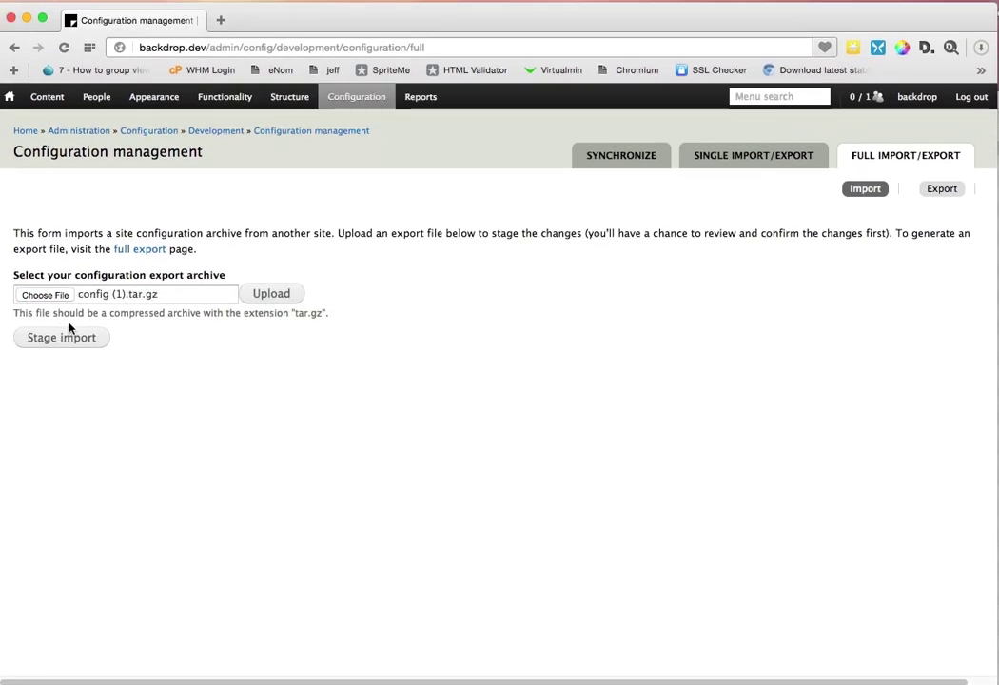
left_click(257, 293)
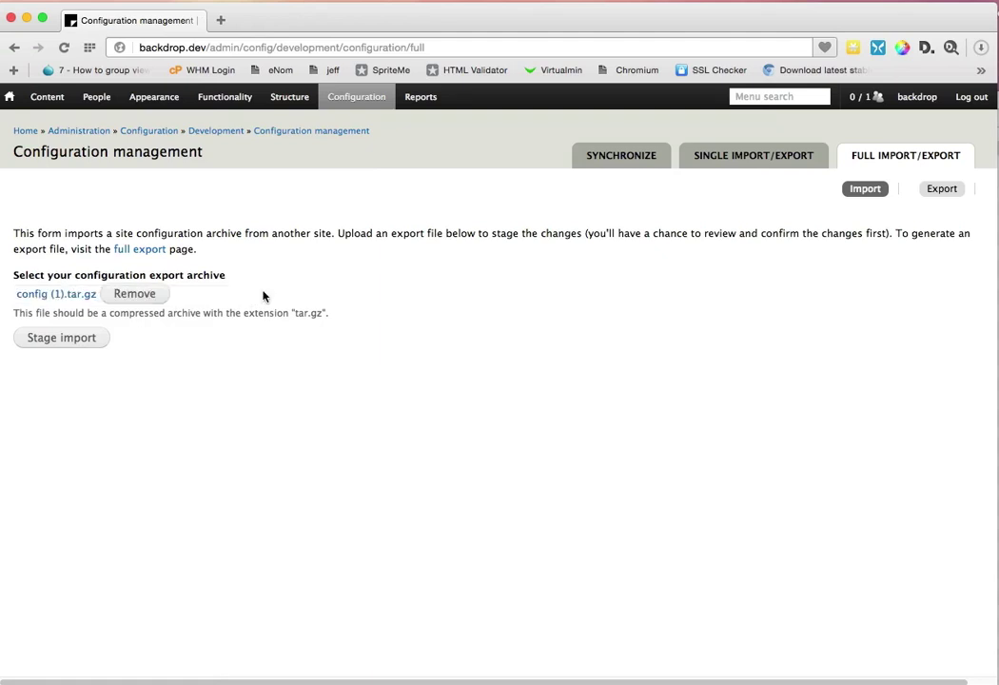
left_click(89, 344)
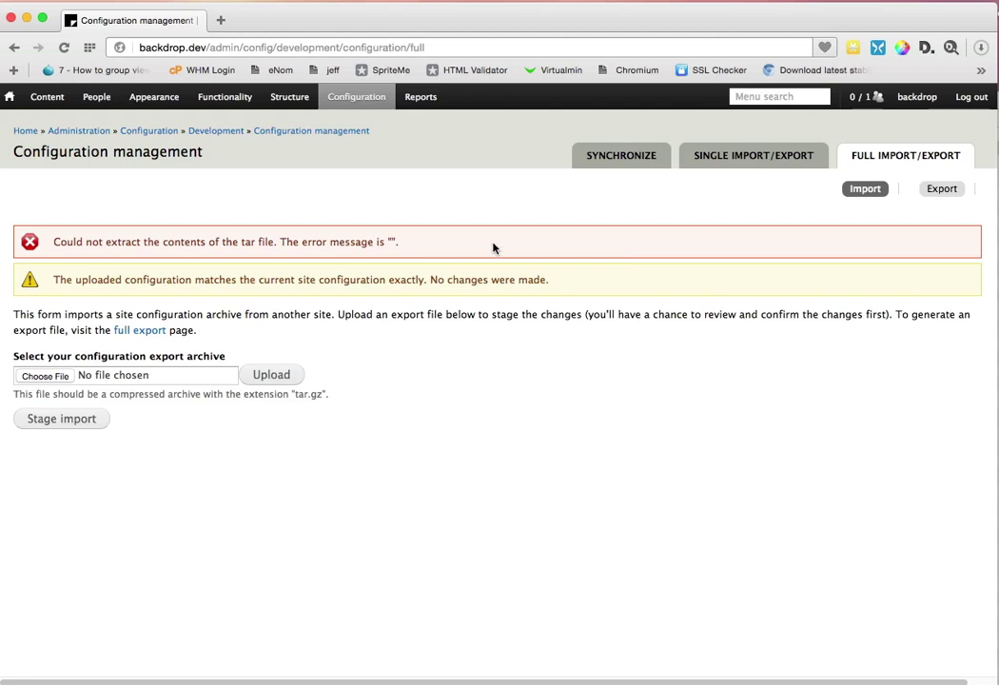
mouse_move(369, 106)
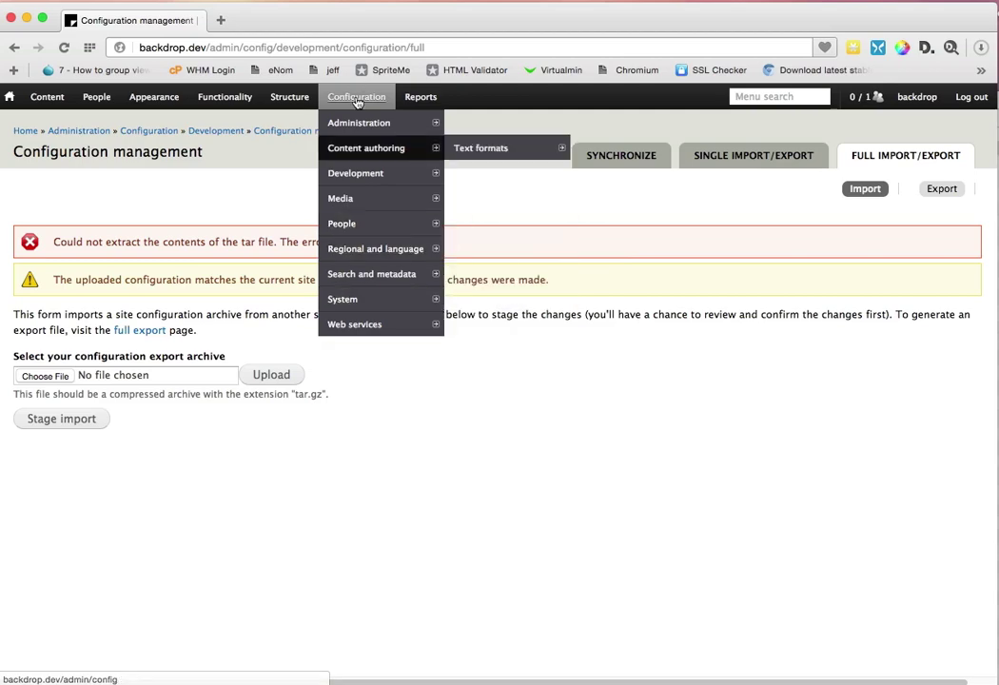
Step: Look over the Configuration overview and Reports > Status report, then return to the front page
left_click(357, 98)
scroll(491, 410, "down", 5)
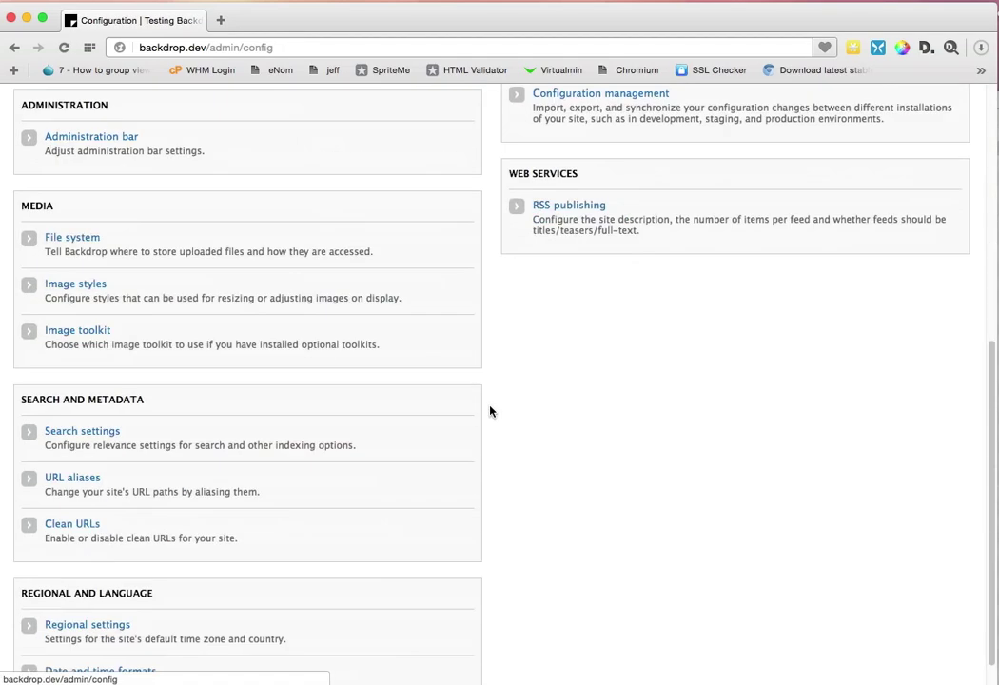
scroll(490, 404, "up", 10)
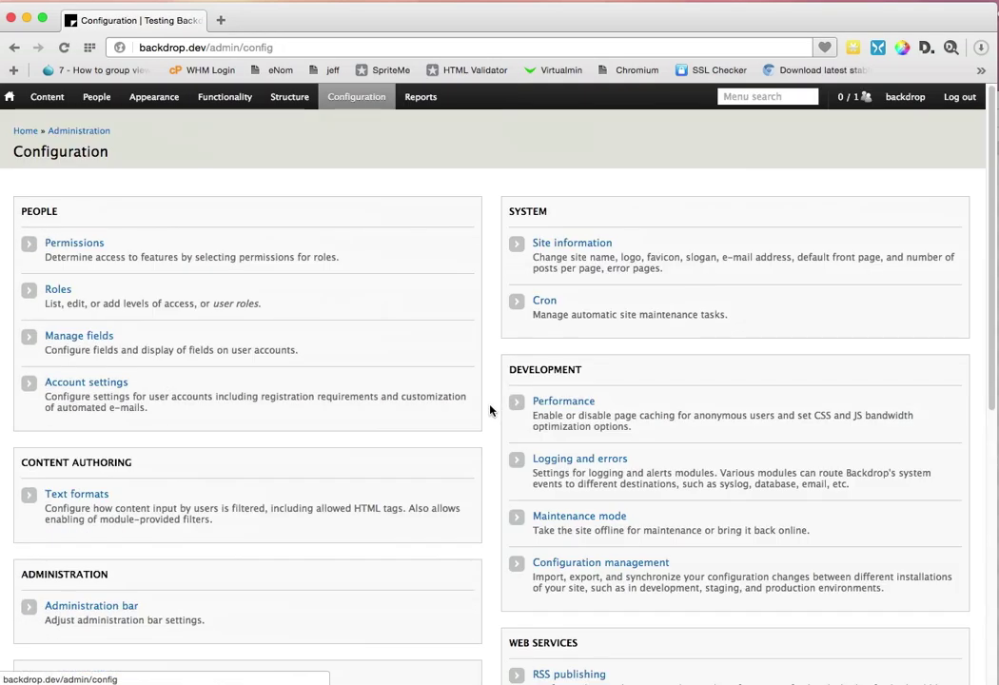
mouse_move(418, 97)
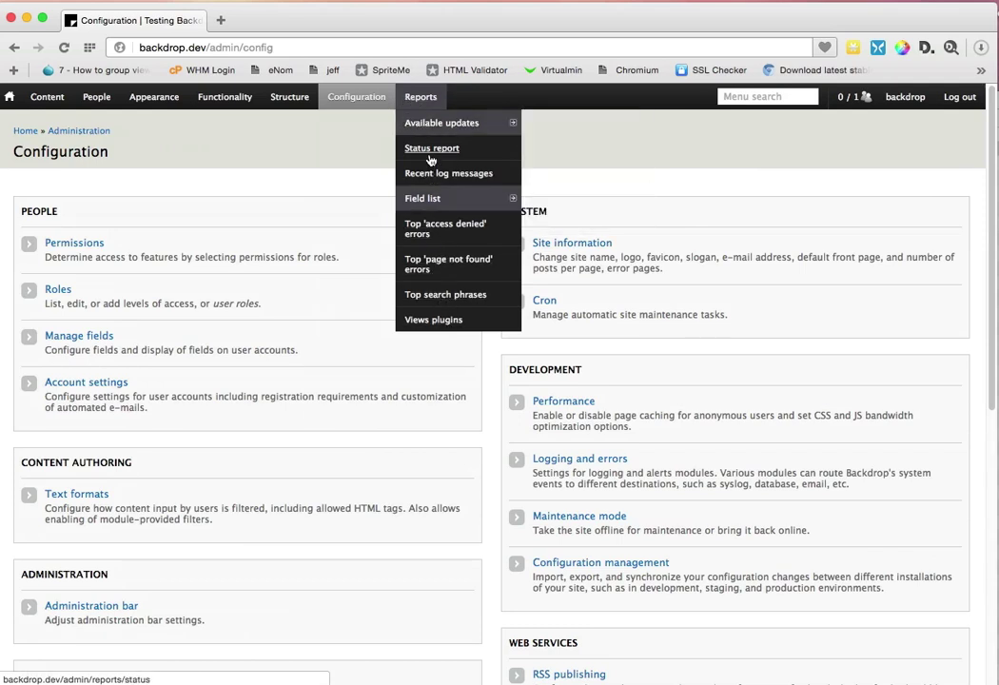
left_click(430, 149)
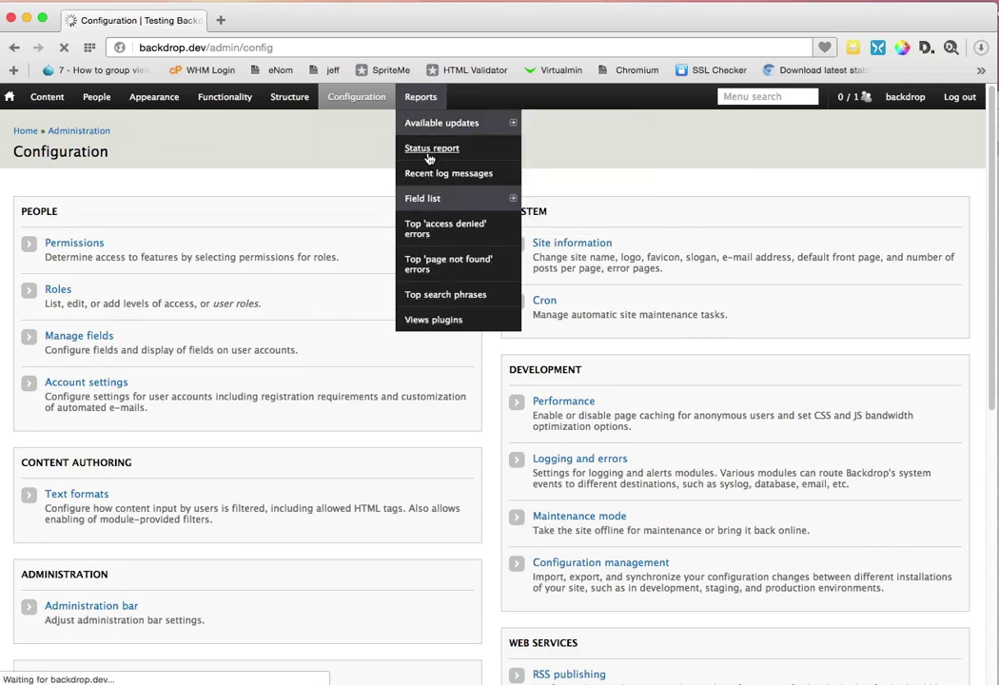
left_click(26, 130)
Step: Add a view named 'Test' with a Table display format and continue to its editor
mouse_move(300, 108)
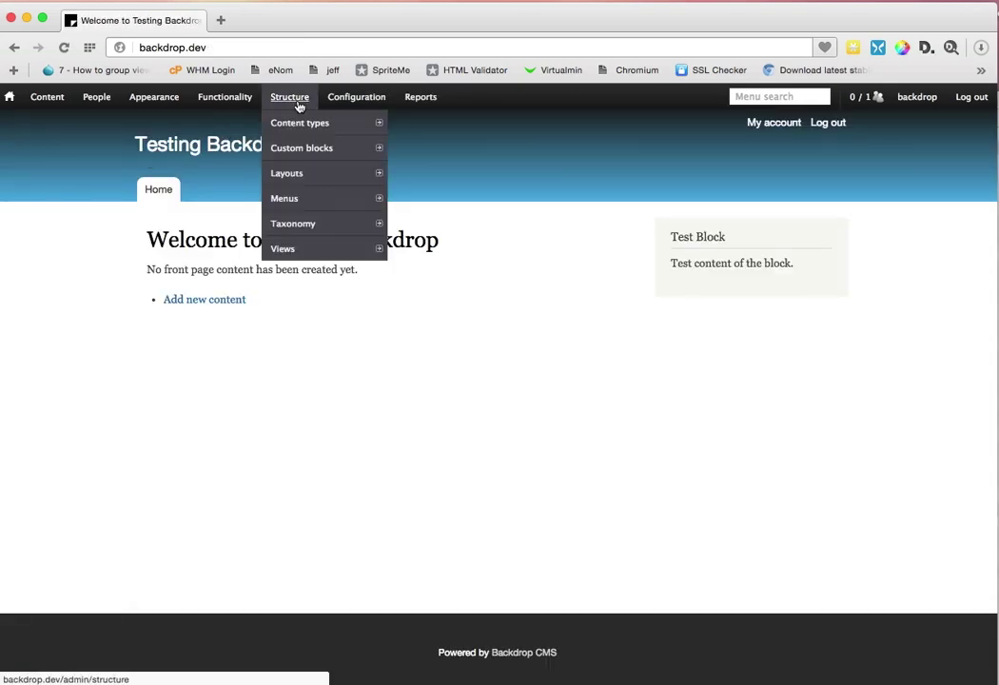
mouse_move(303, 247)
left_click(456, 249)
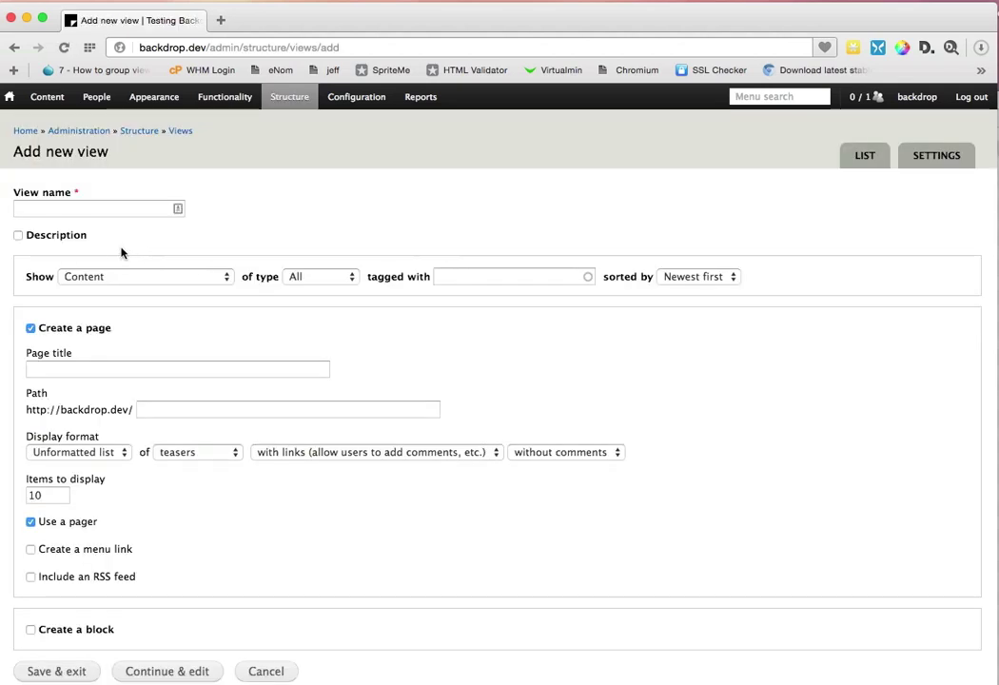
left_click(105, 208)
type("Test")
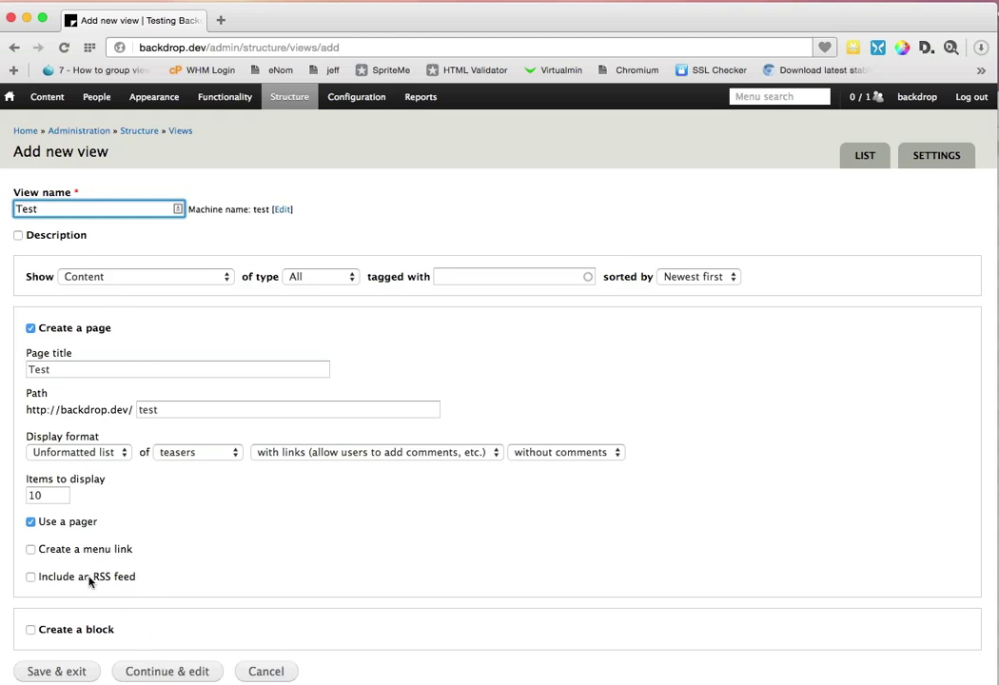
left_click(100, 453)
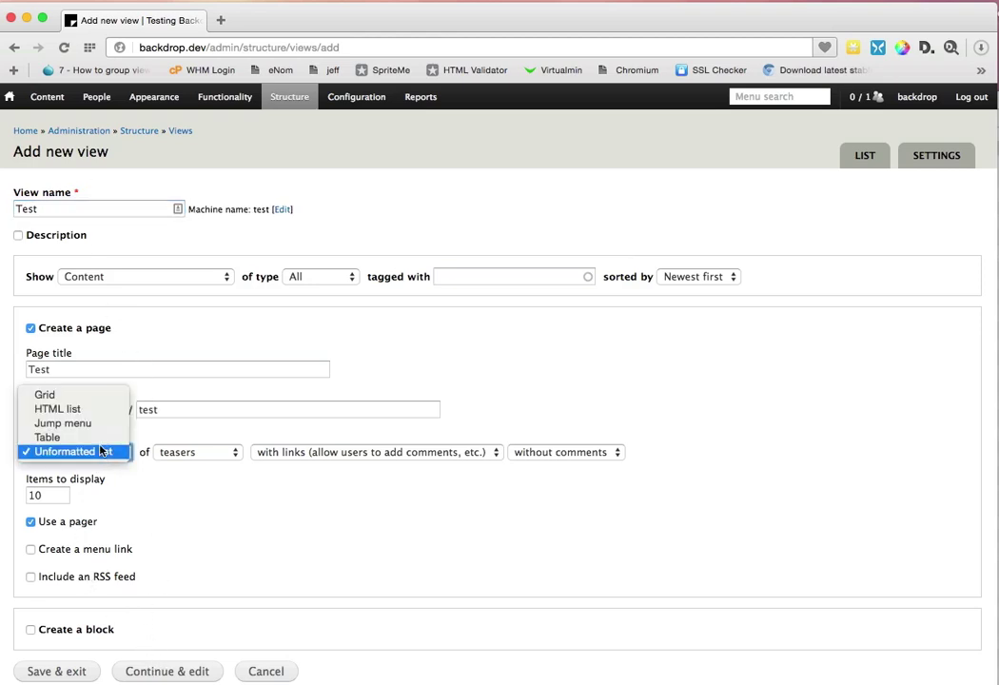
left_click(57, 437)
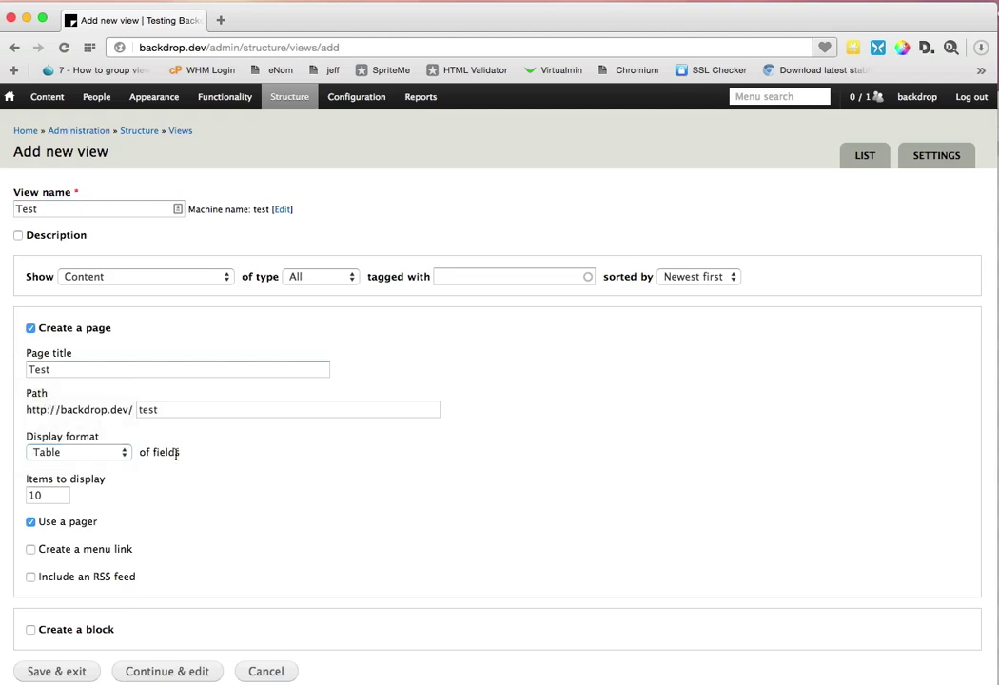
left_click(168, 670)
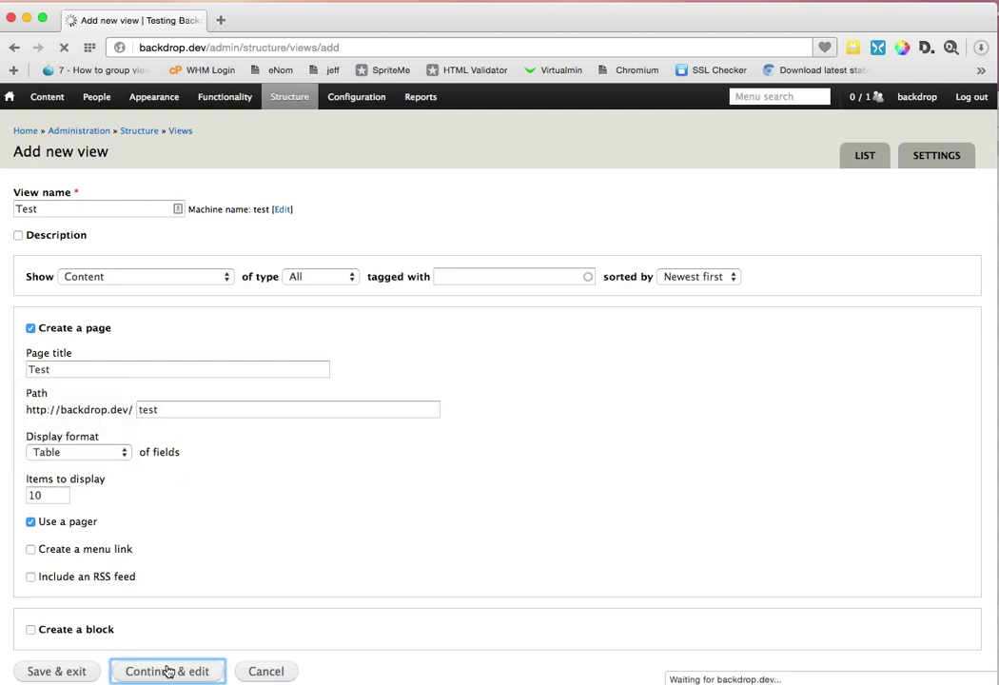
scroll(268, 602, "down", 3)
Step: Add the Content: Body field to the Test view with no label
scroll(268, 598, "up", 3)
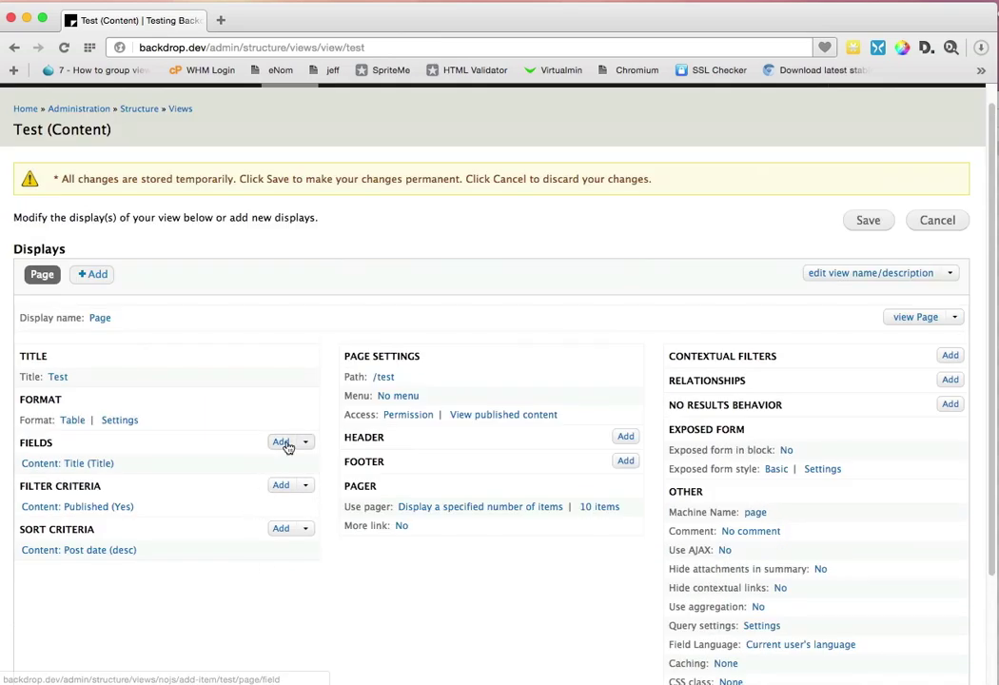
left_click(286, 444)
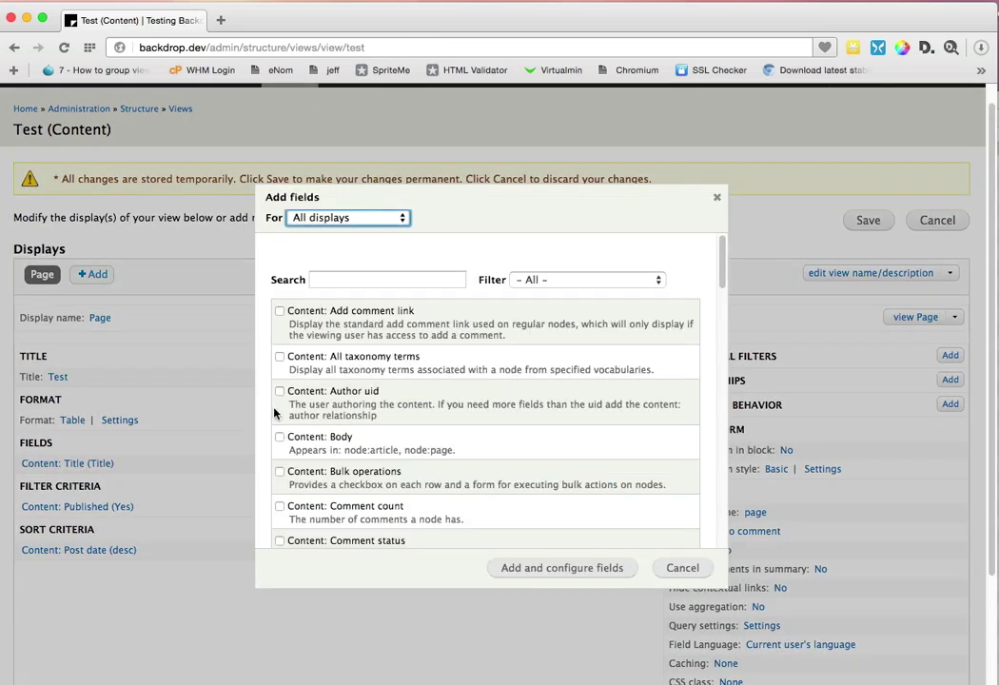
left_click(279, 436)
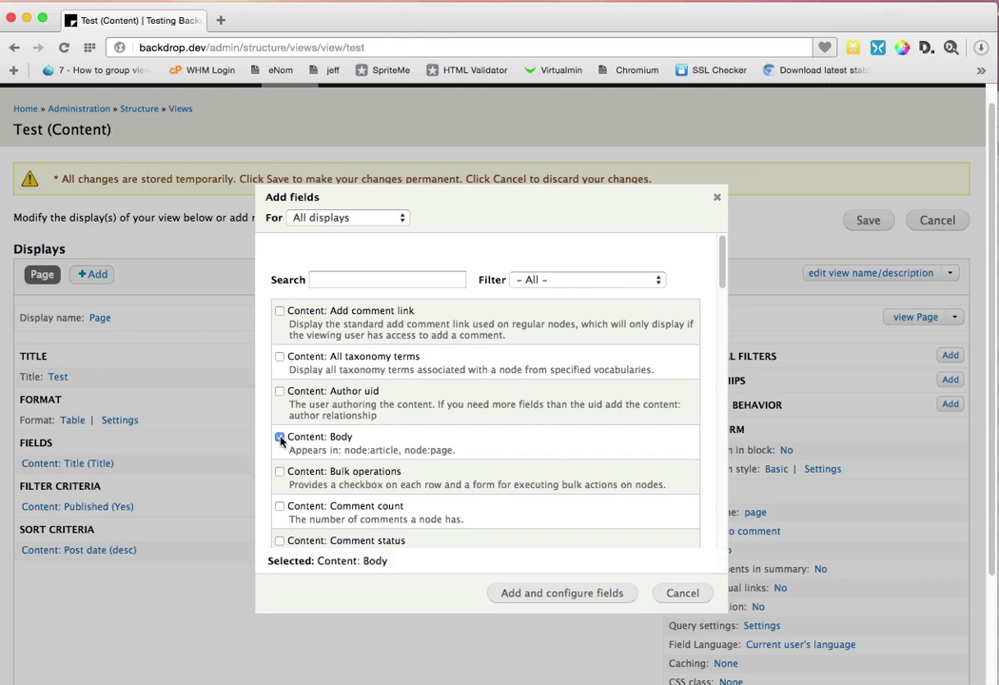
left_click(602, 595)
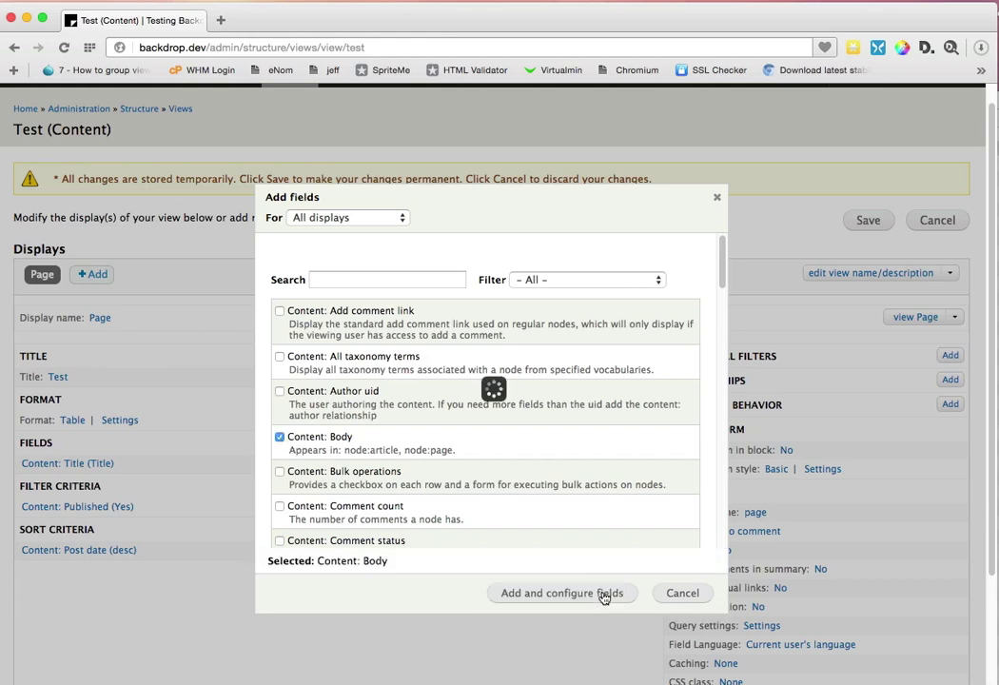
left_click(339, 279)
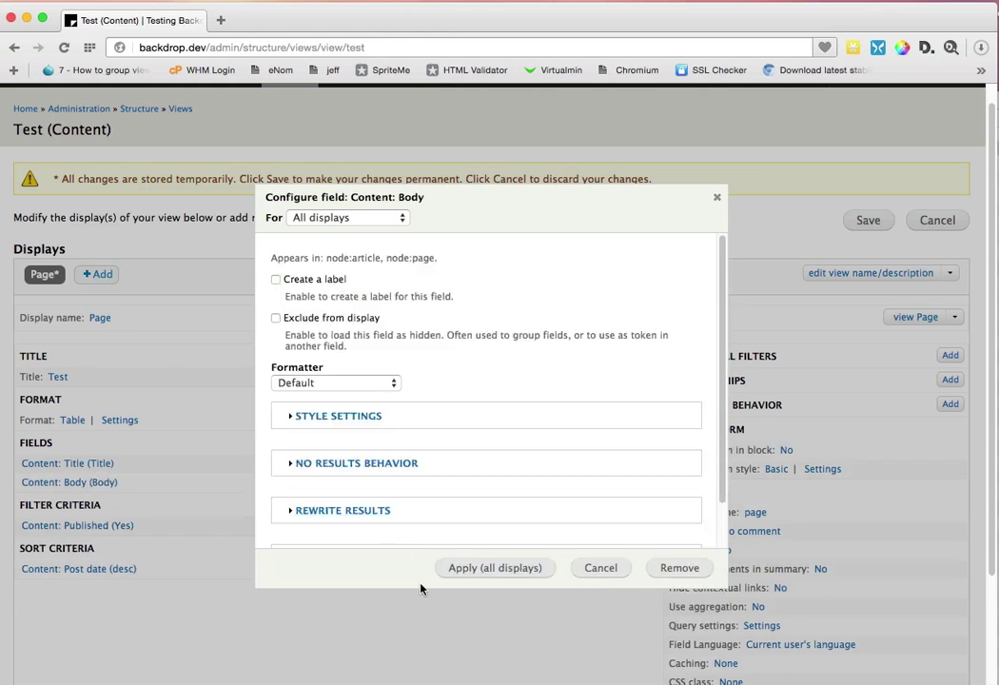
left_click(480, 570)
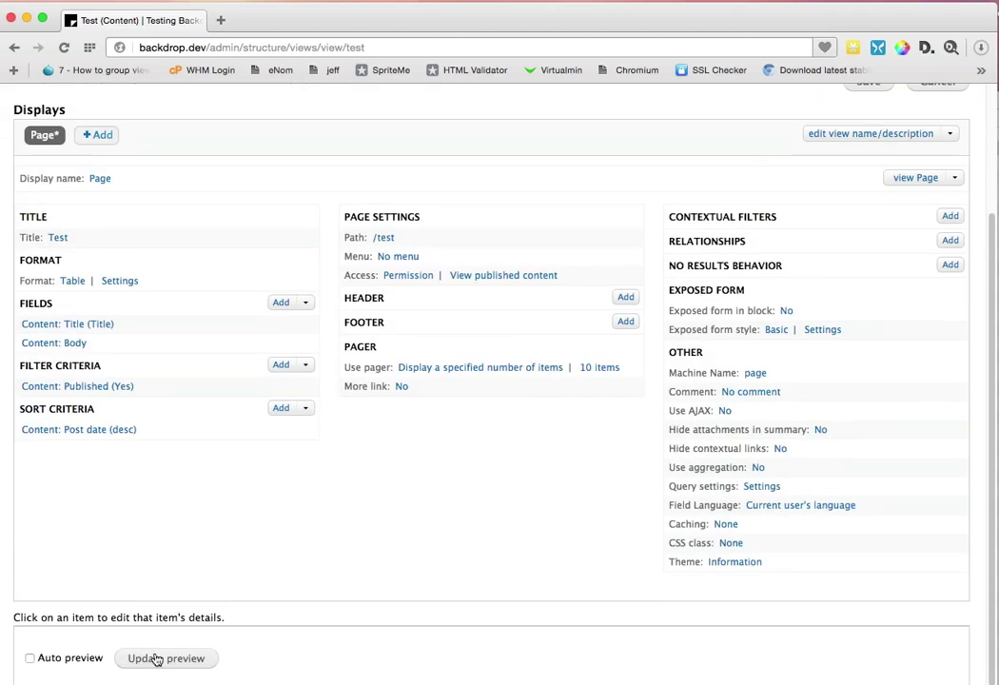
Step: Turn on Auto preview to see the Test page's content in the table
left_click(96, 658)
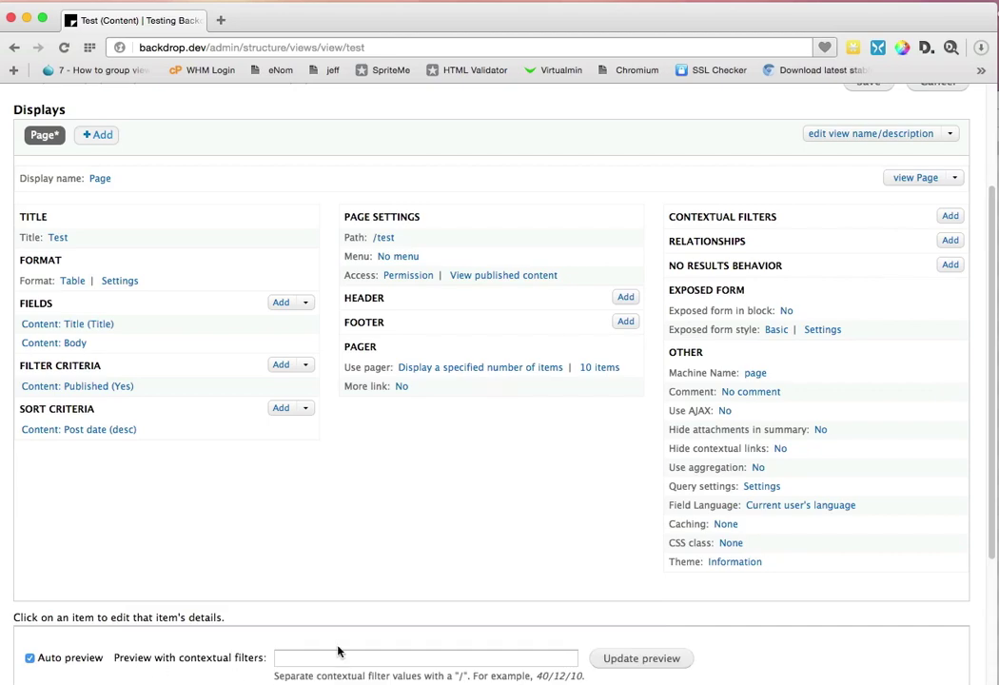
scroll(337, 652, "down", 3)
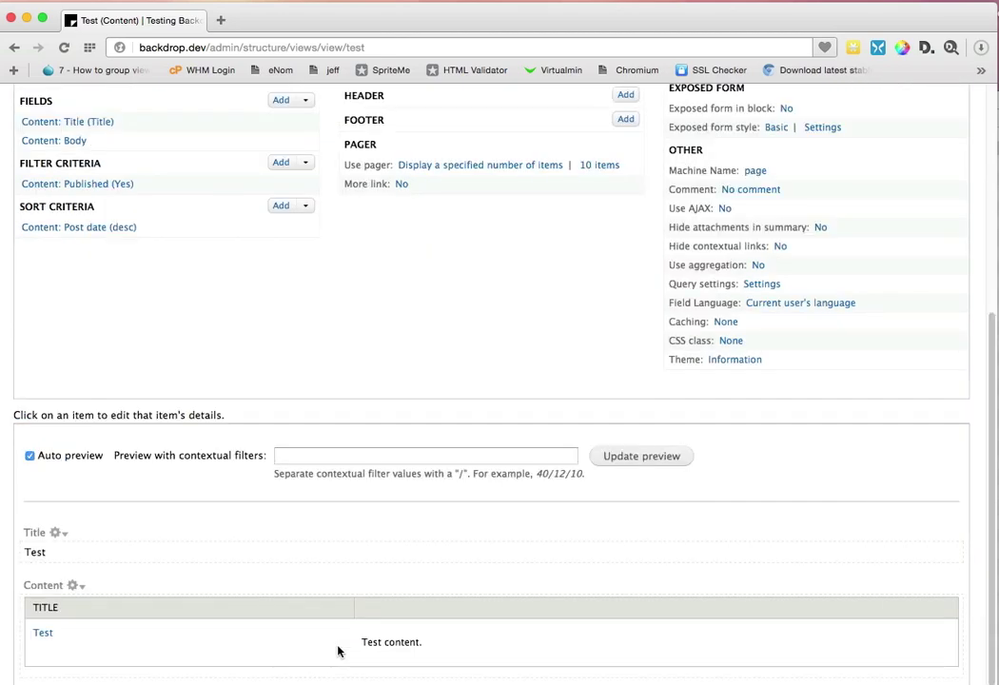
scroll(337, 651, "up", 3)
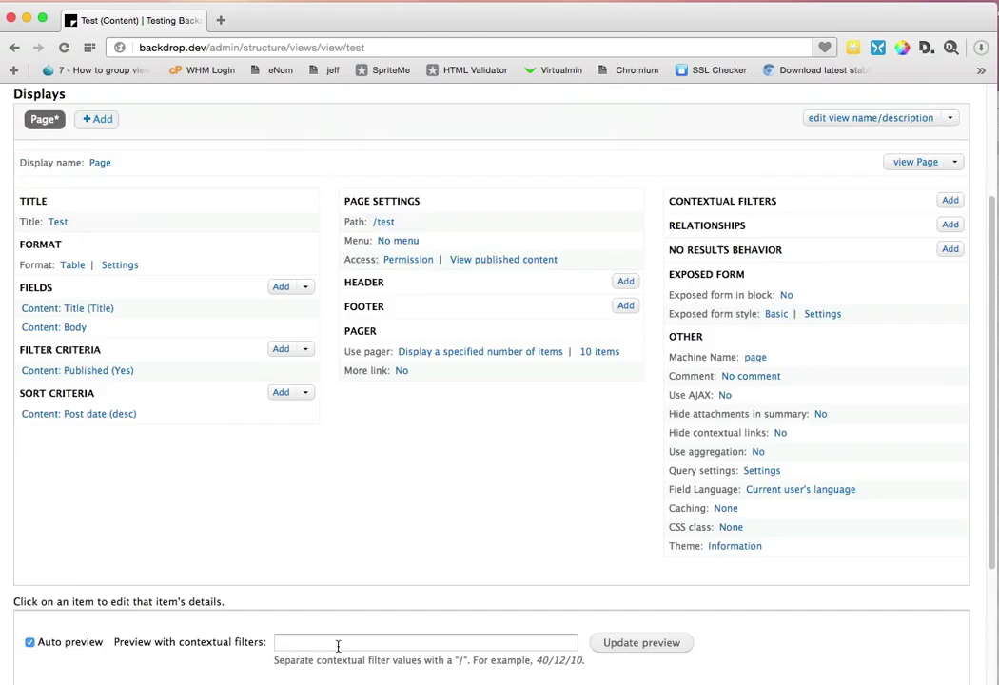
Step: Change the view format from Table to Unformatted list with striping classes turned off
left_click(71, 267)
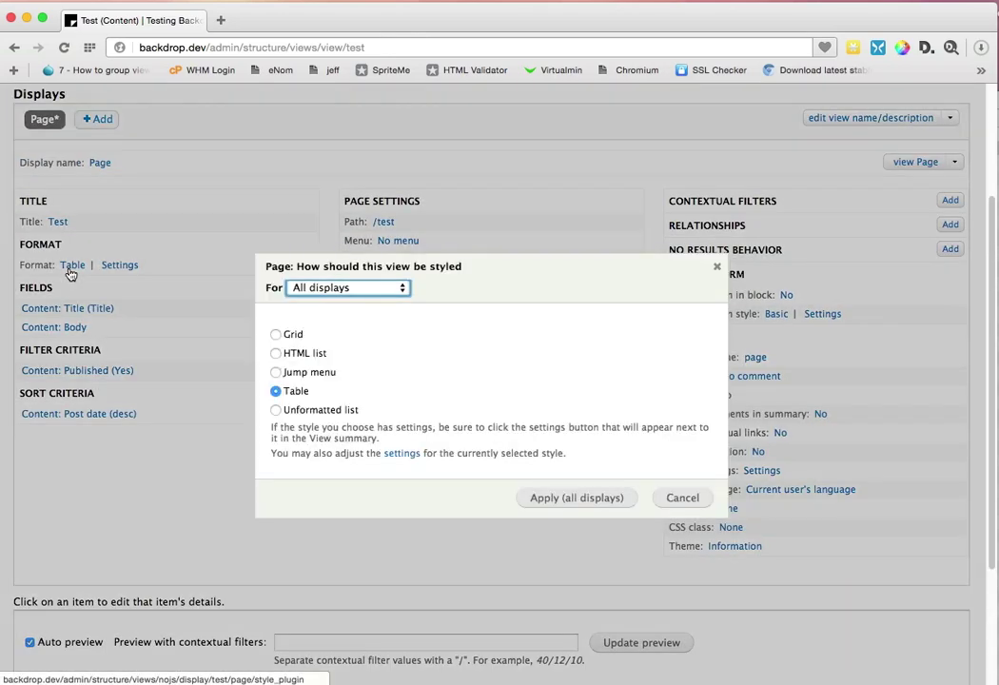
left_click(275, 409)
left_click(545, 504)
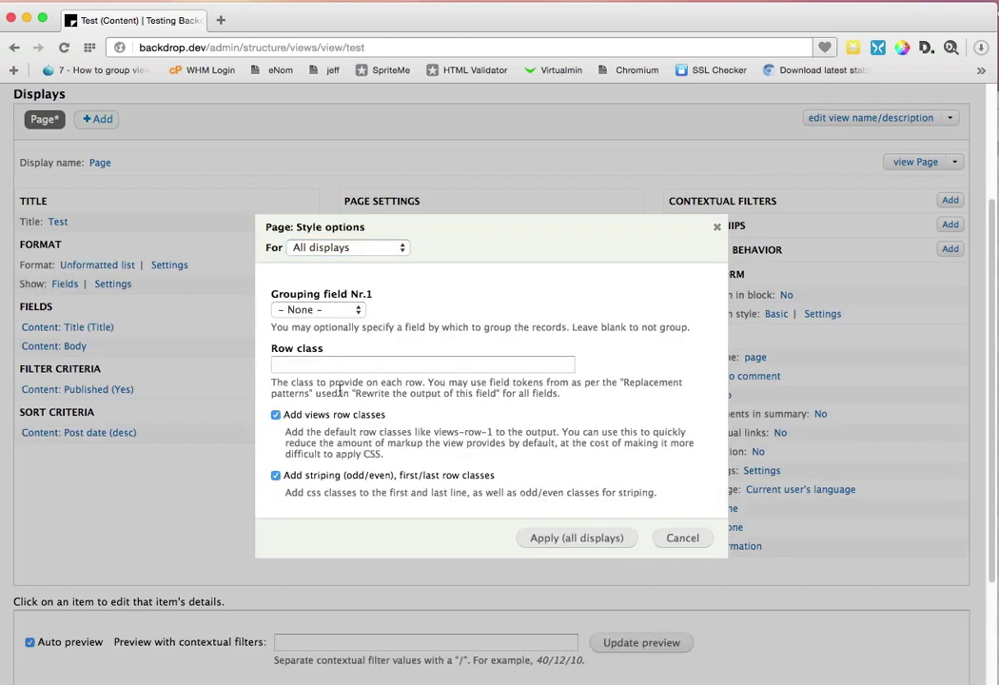
left_click(333, 475)
left_click(592, 540)
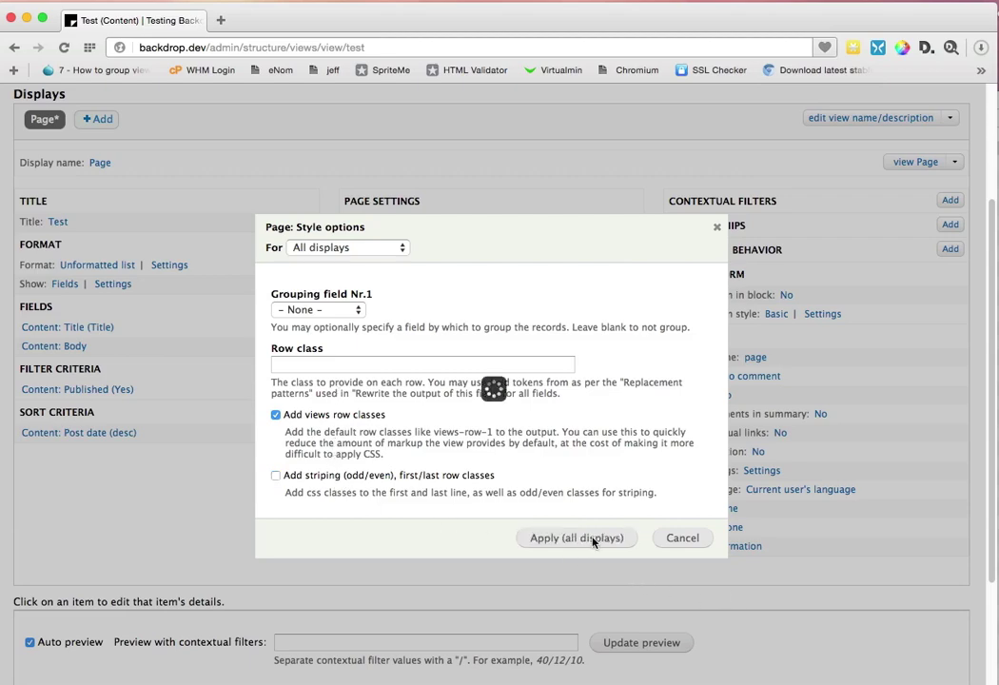
Step: Save the Test view
scroll(508, 520, "down", 3)
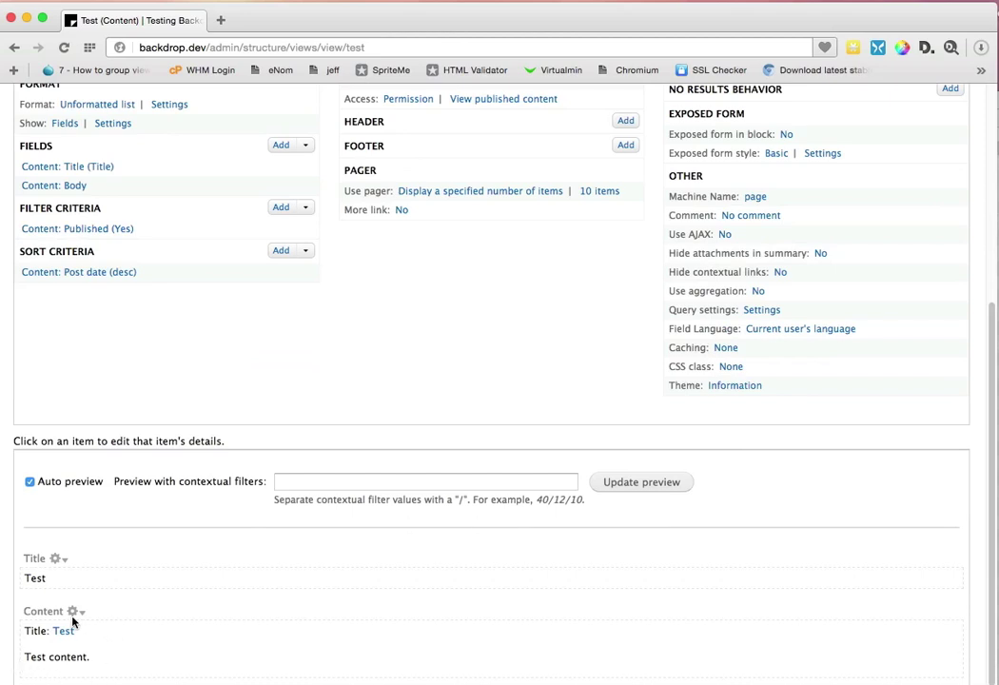
scroll(256, 522, "up", 6)
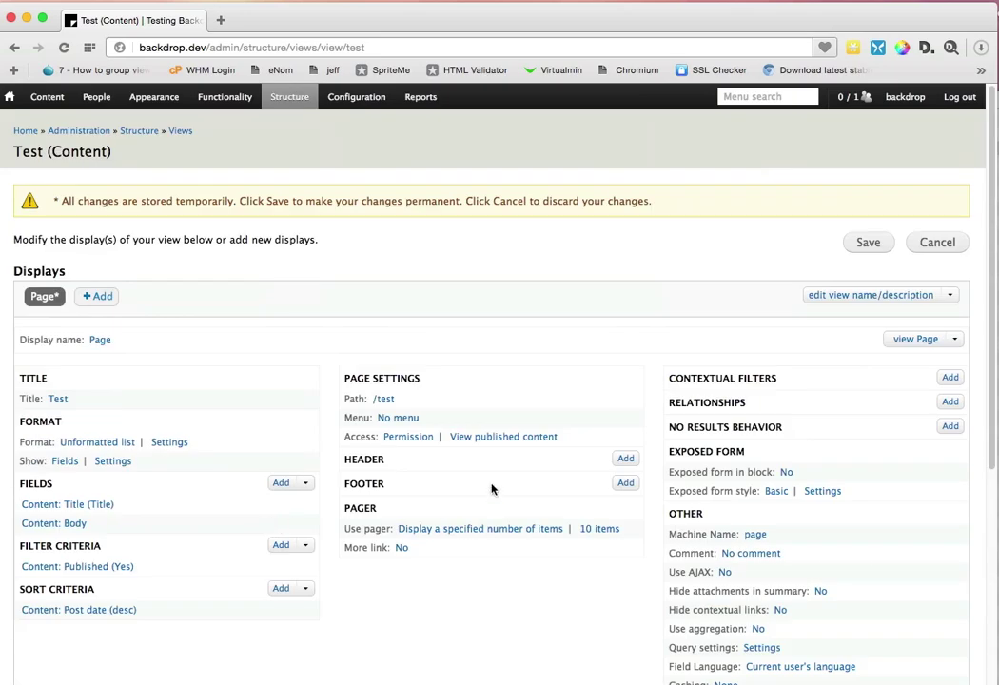
left_click(866, 246)
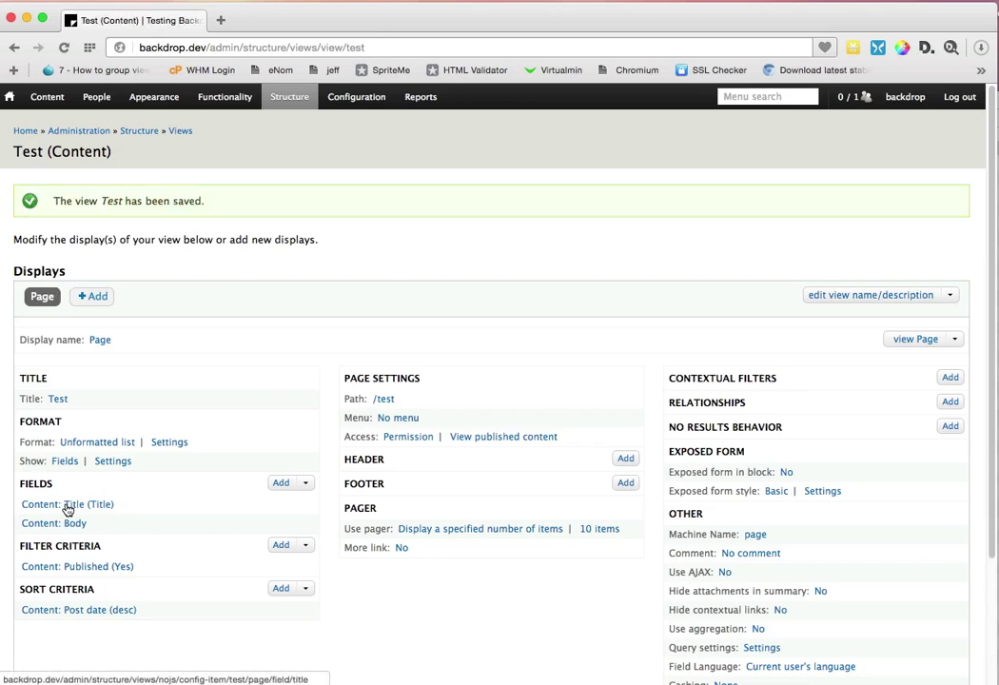
scroll(69, 504, "down", 3)
scroll(105, 457, "up", 3)
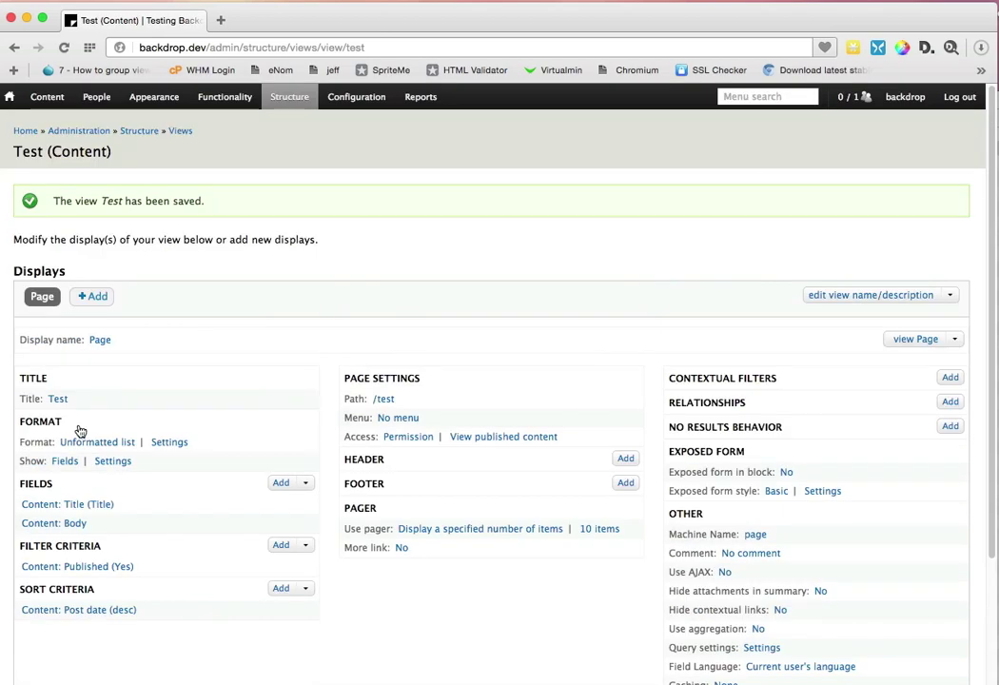
Step: Filter the Content list to titles containing 'test', leaving type and status at Any
left_click(26, 129)
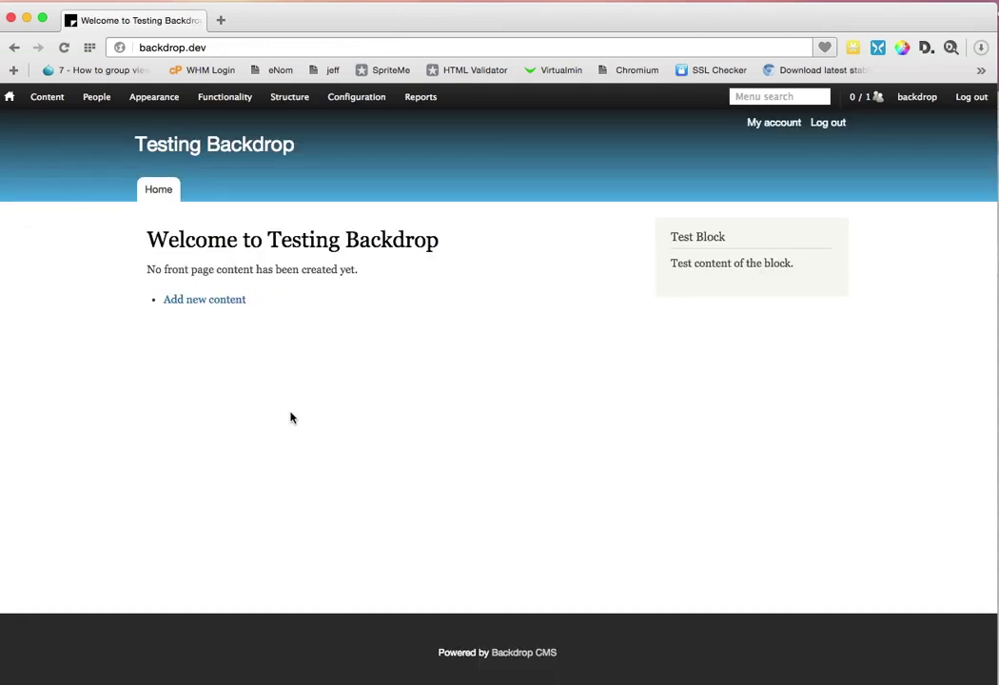
left_click(48, 98)
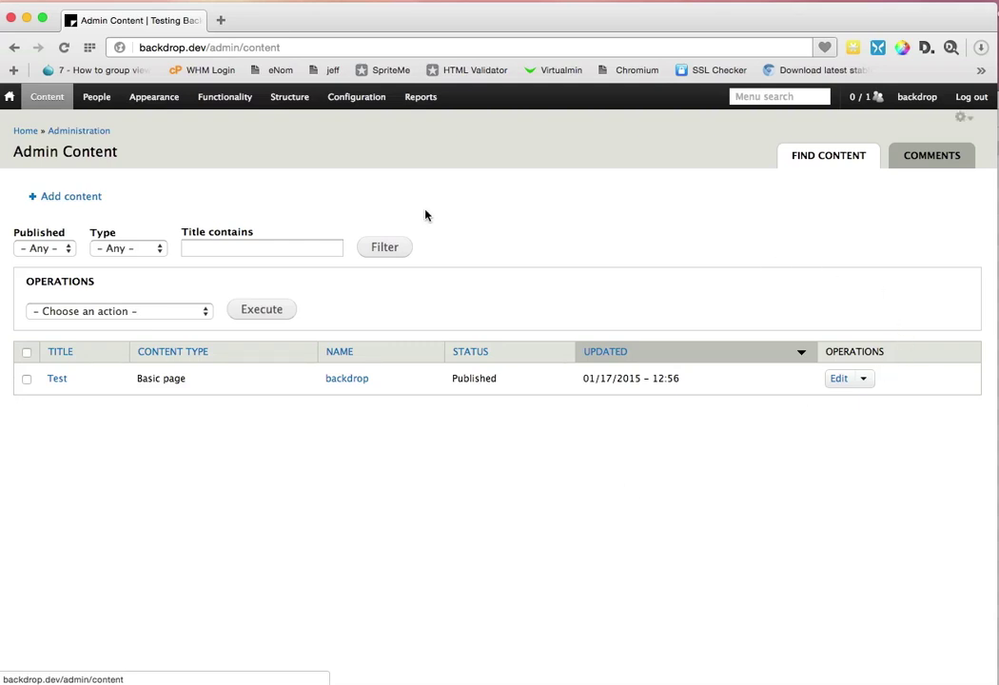
left_click(235, 246)
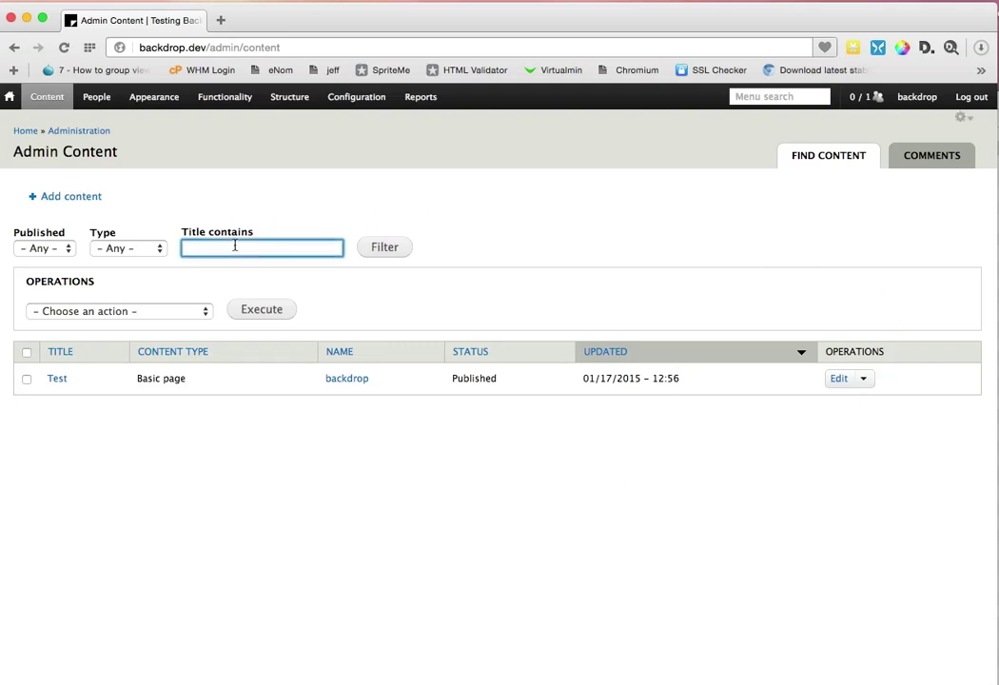
left_click(128, 249)
left_click(53, 250)
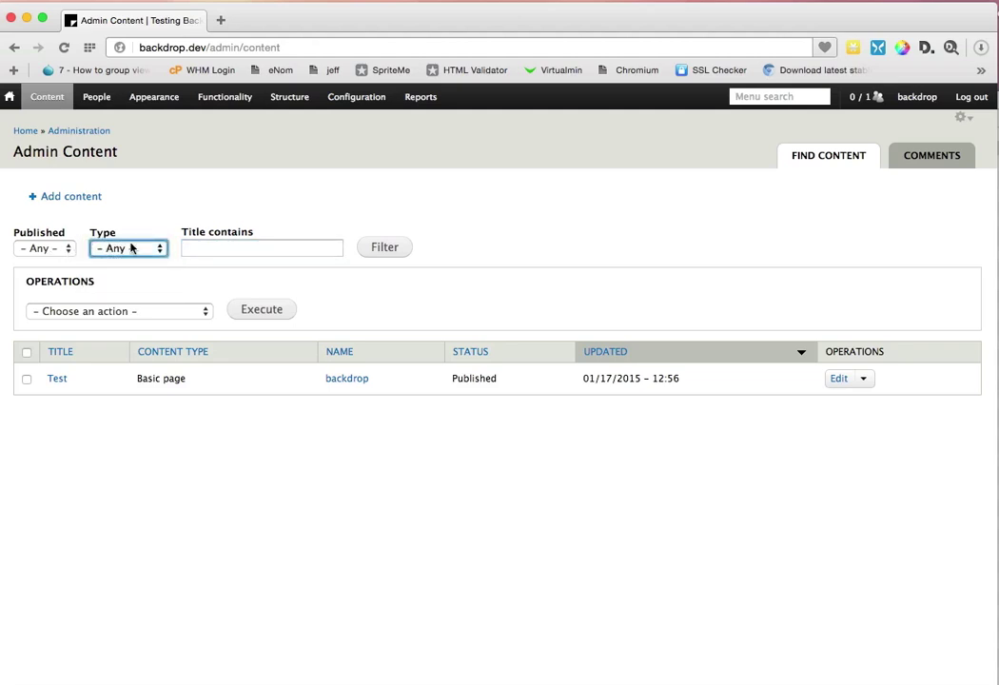
left_click(222, 246)
type("test")
key("Return")
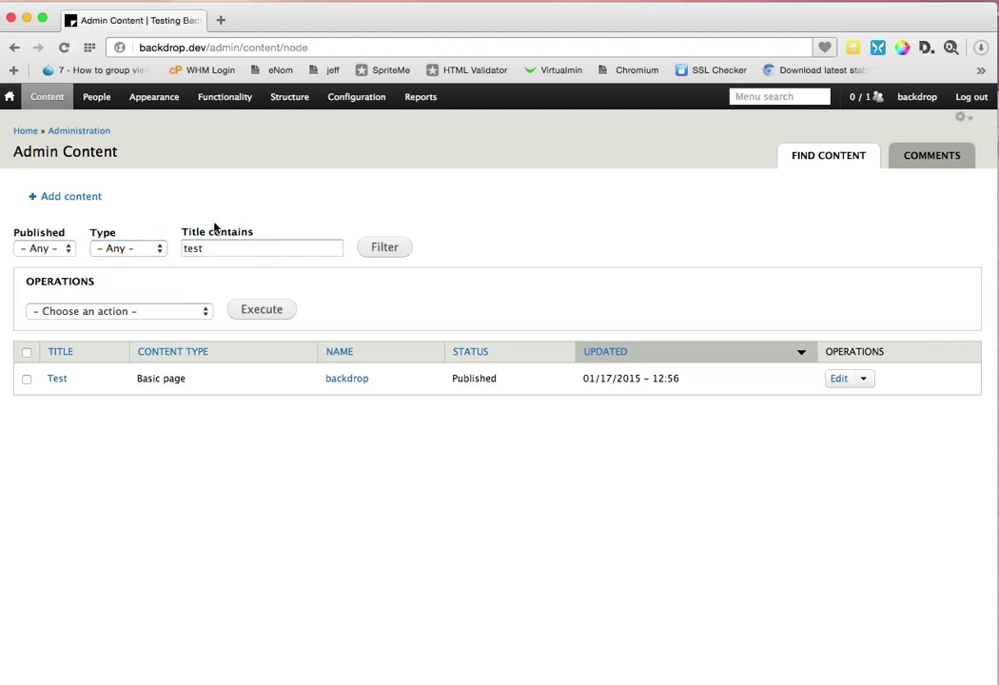
left_click(147, 251)
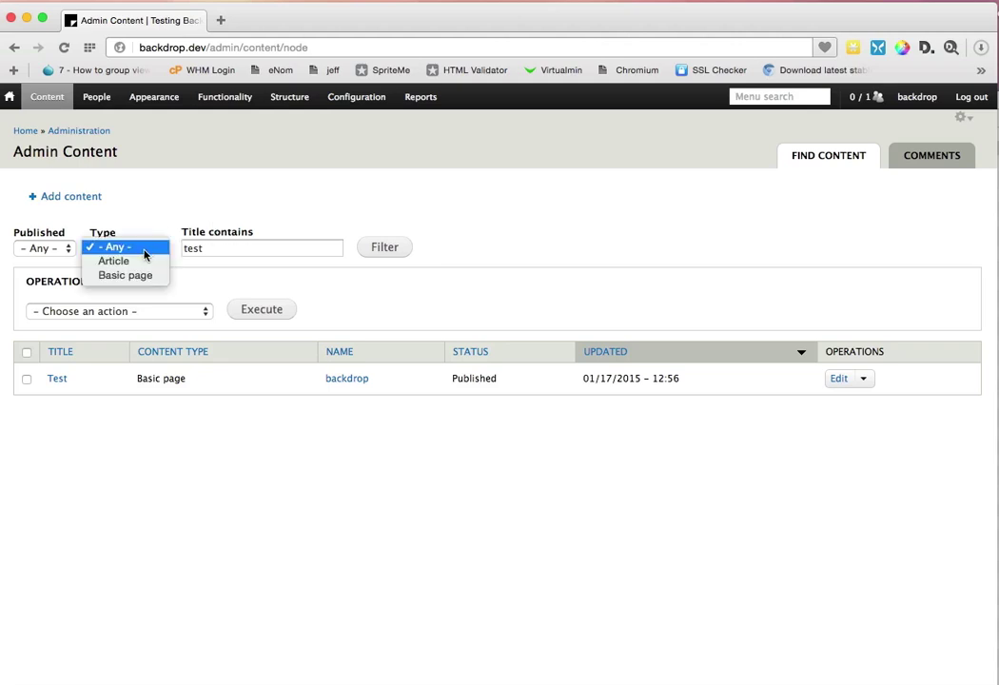
left_click(42, 257)
left_click(42, 252)
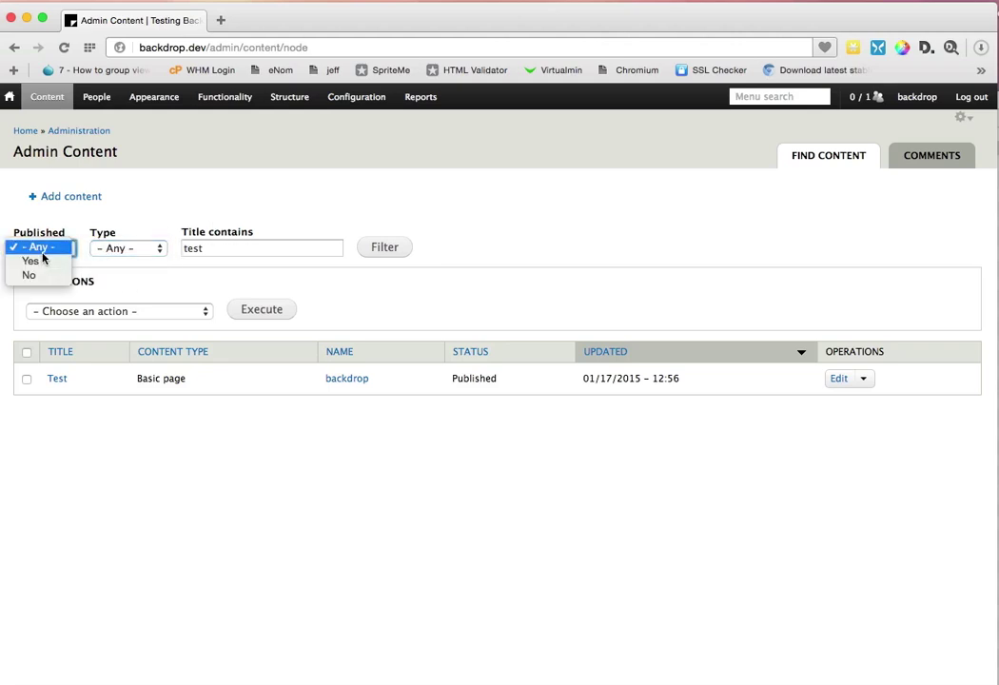
left_click(219, 316)
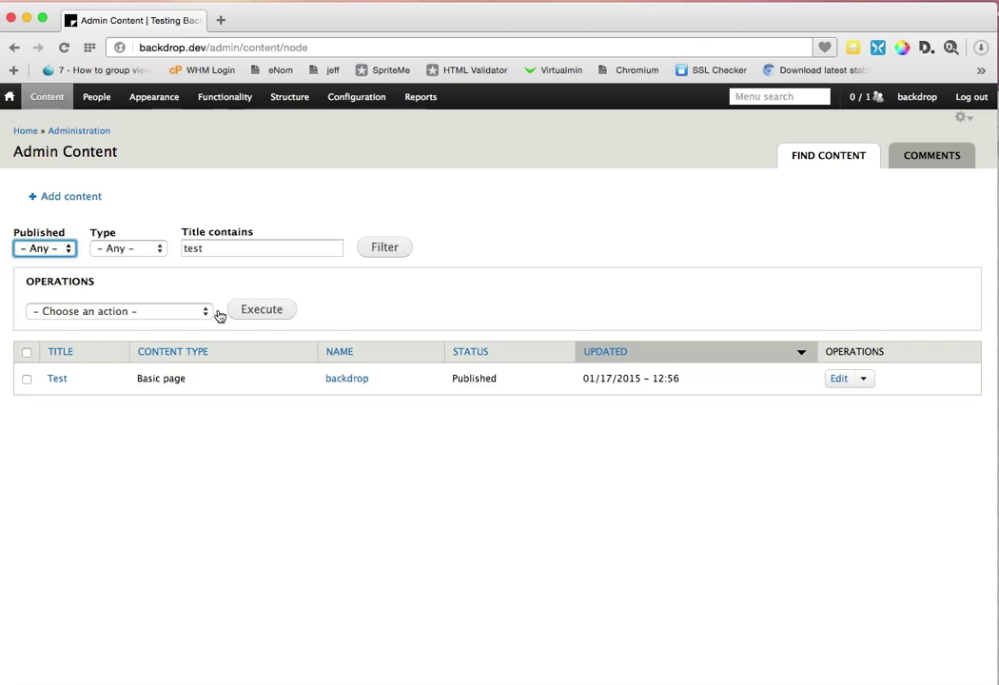
Step: Select the Test page and execute 'Promote content to front page' on it
left_click(122, 315)
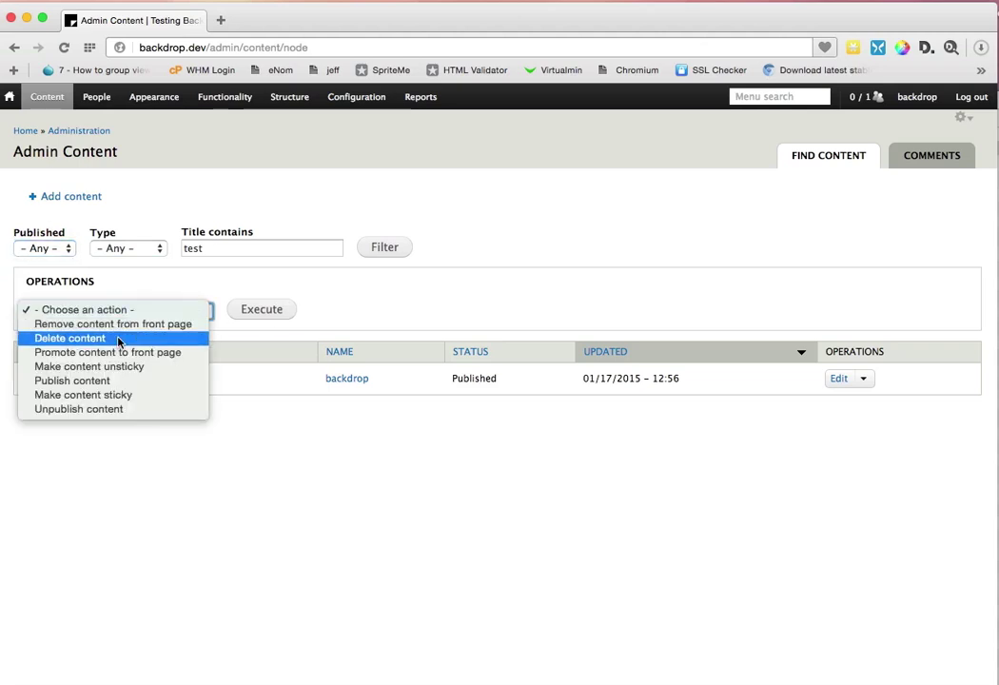
left_click(97, 461)
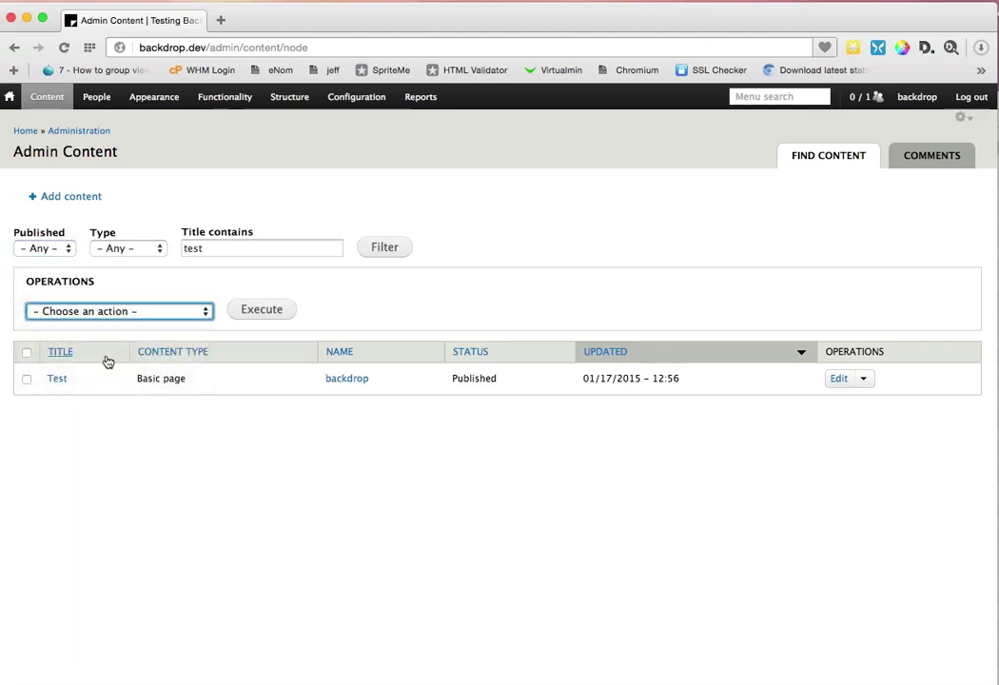
left_click(28, 379)
left_click(105, 312)
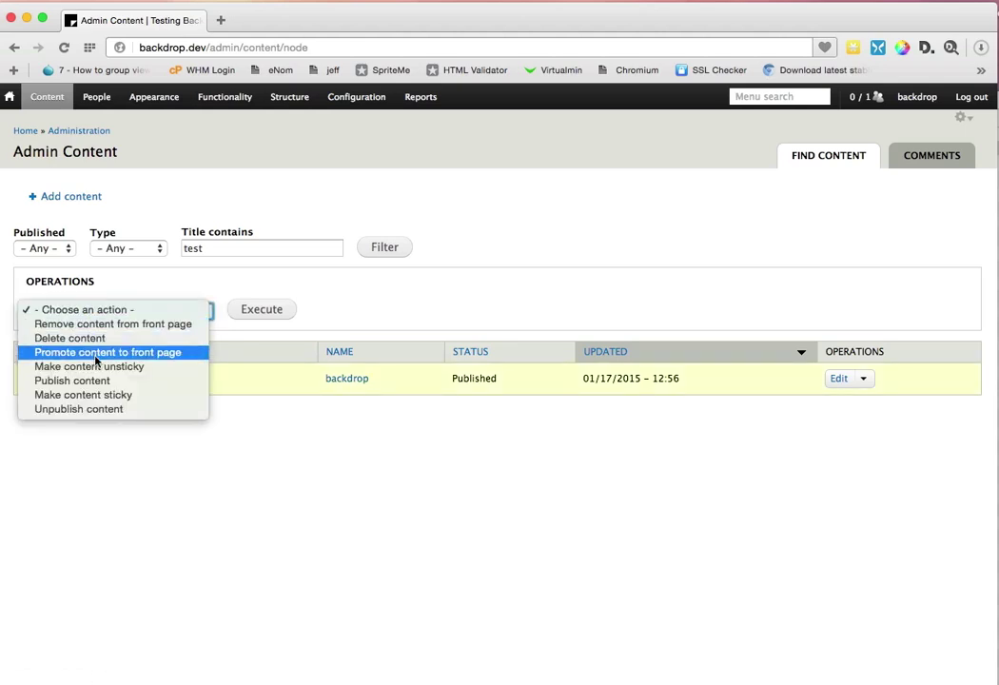
left_click(96, 354)
left_click(252, 309)
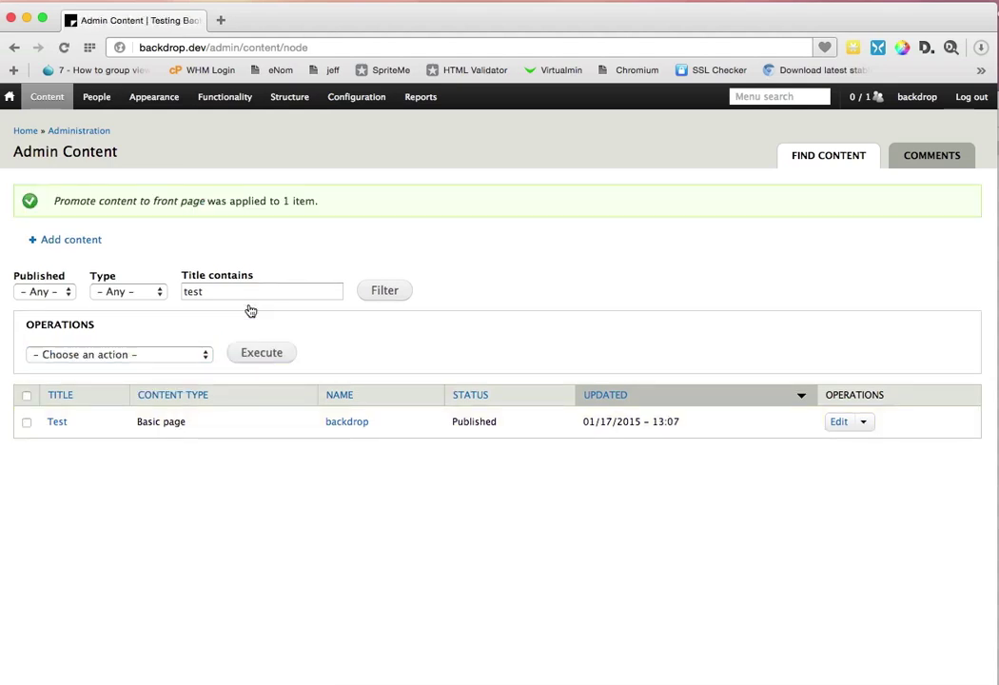